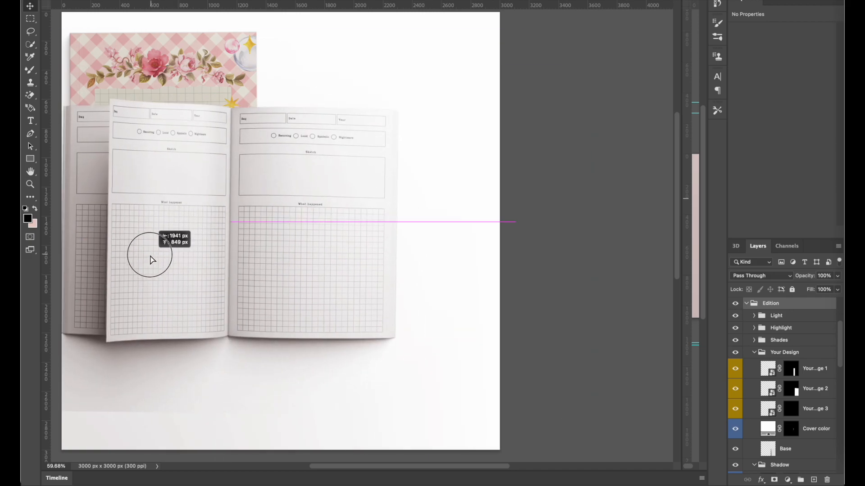
Examine the Dream Journal mockup's inside pages and cover, moving the open notebook off the cover and back over it
scroll(199, 277, up, 5)
scroll(199, 280, left, 2)
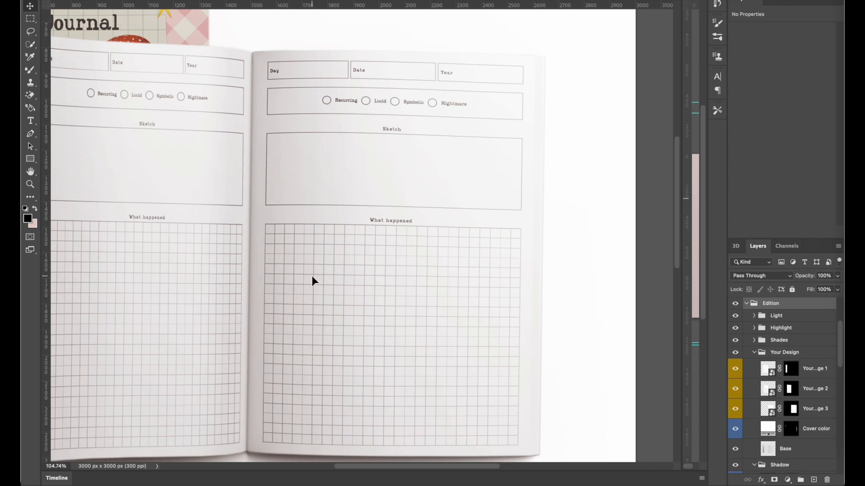
scroll(312, 279, left, 6)
scroll(237, 226, down, 4)
drag(236, 223, 533, 225)
scroll(232, 159, up, 4)
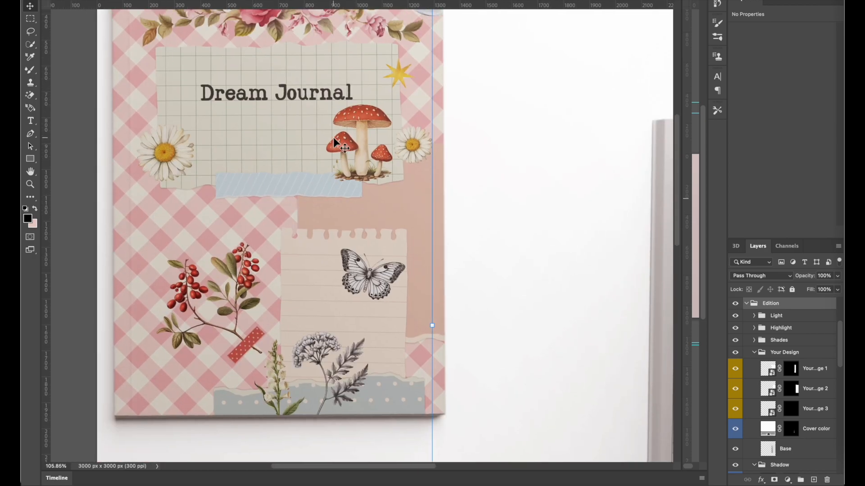
scroll(333, 139, down, 4)
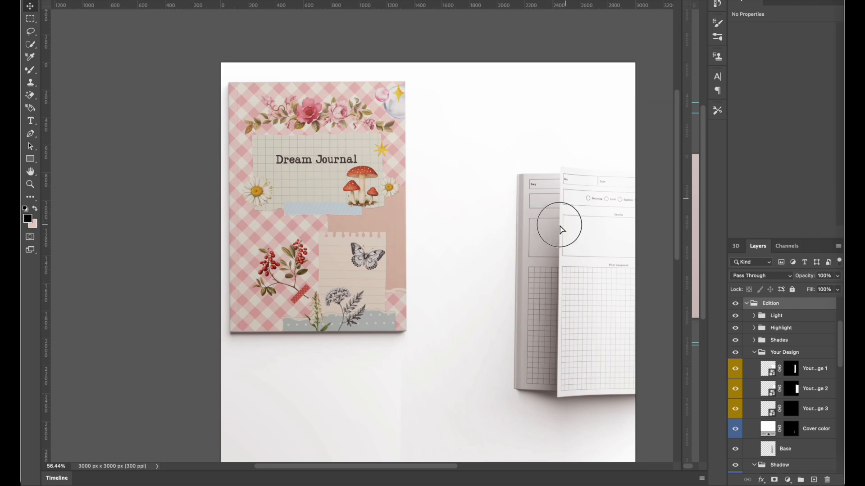
drag(564, 222, 339, 241)
scroll(390, 233, up, 3)
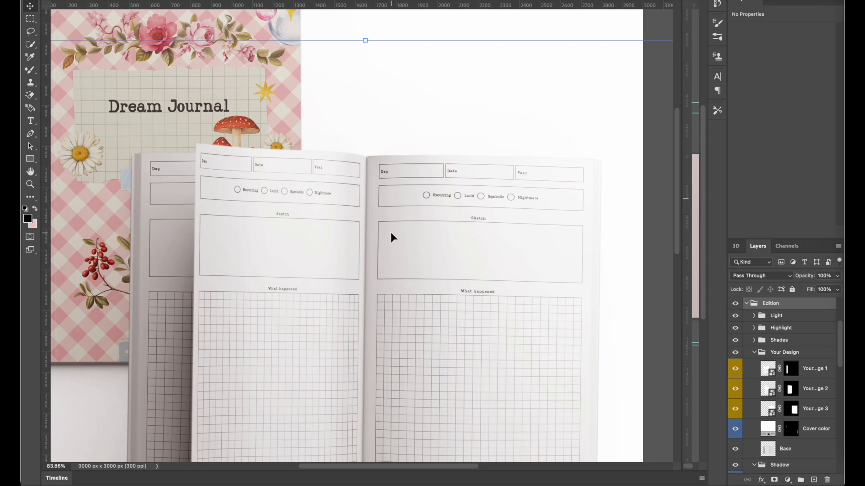
scroll(391, 234, down, 2)
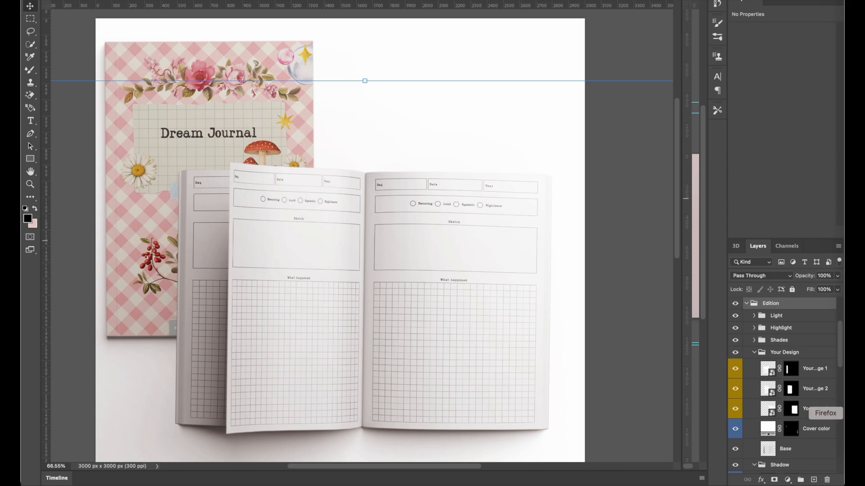
Switch to Planify Pro in Firefox, show the journal's planner pages and open the hub
click(851, 413)
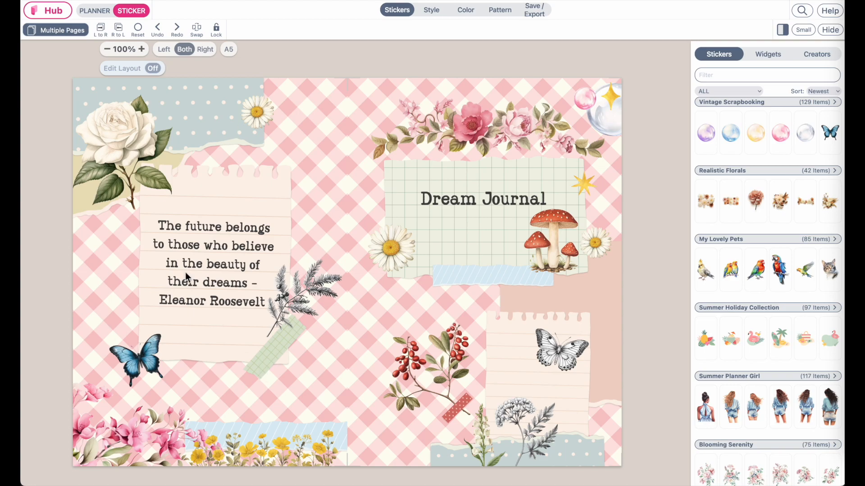
click(90, 11)
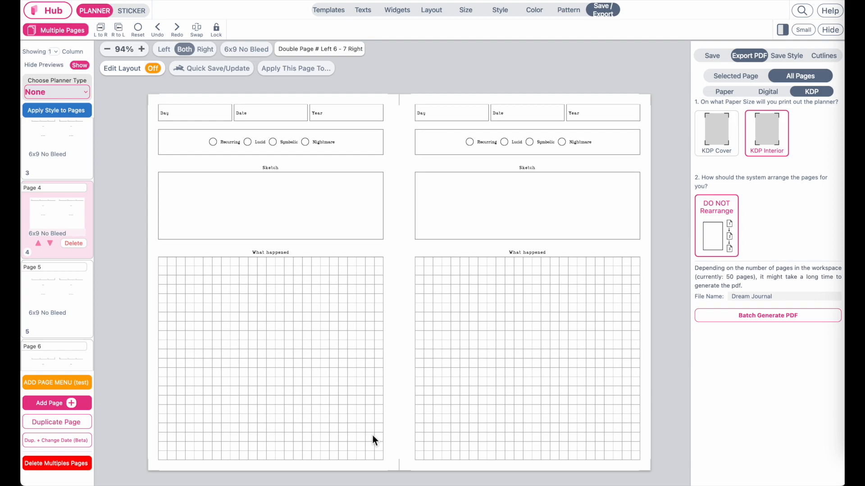
click(43, 14)
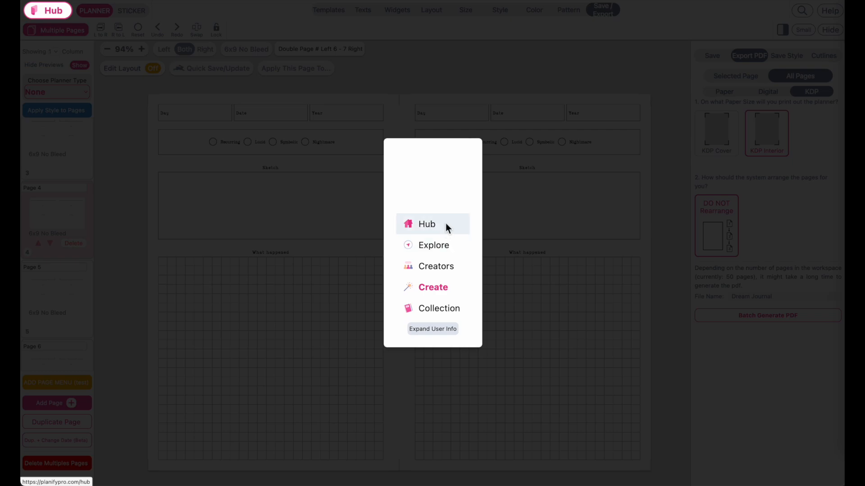
click(427, 227)
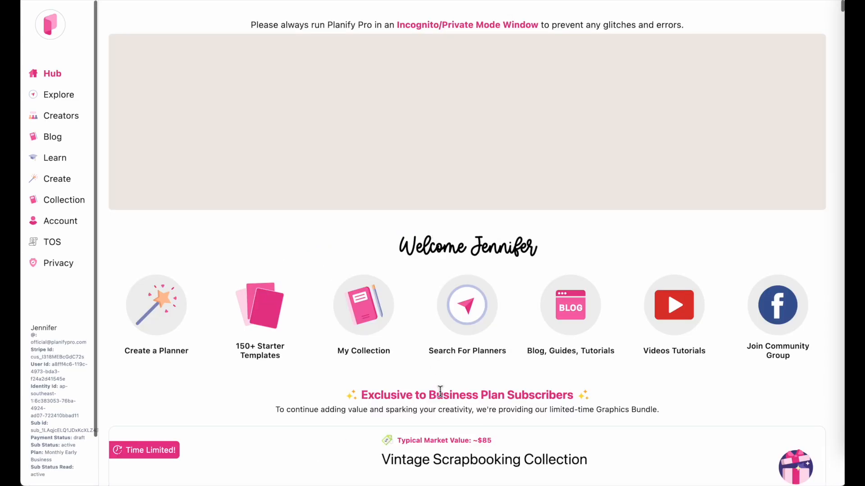
Apply the pink gingham Cover design from the Vintage Scrapbooking (Back to School) Collection
scroll(440, 391, down, 10)
scroll(440, 391, down, 15)
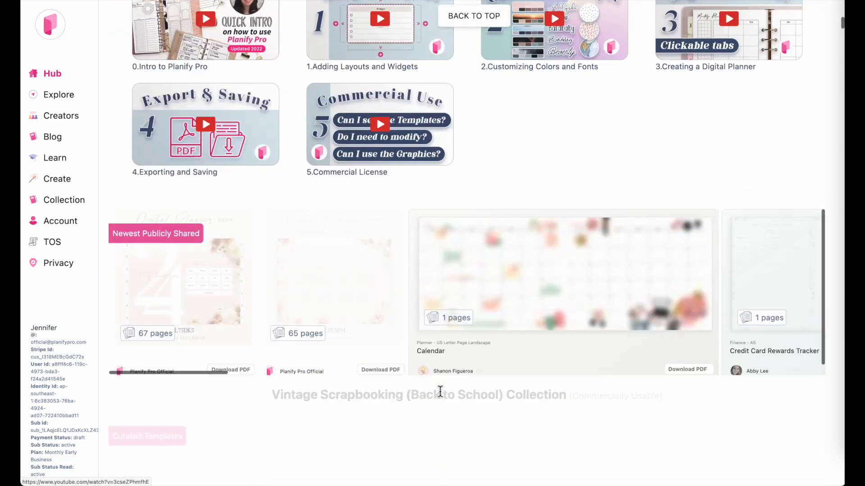
scroll(443, 413, down, 2)
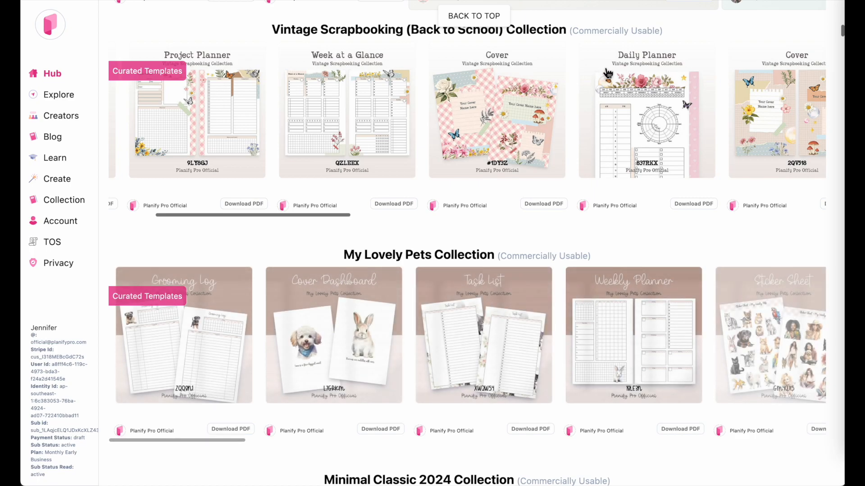
scroll(538, 119, up, 2)
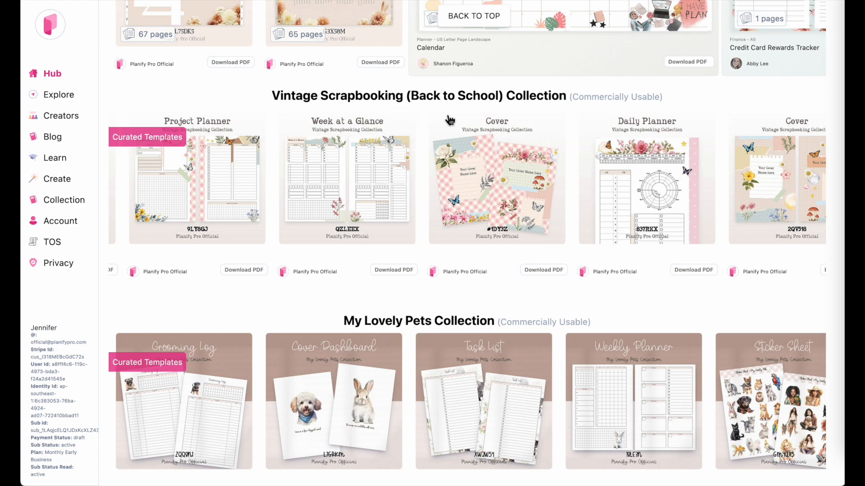
click(496, 175)
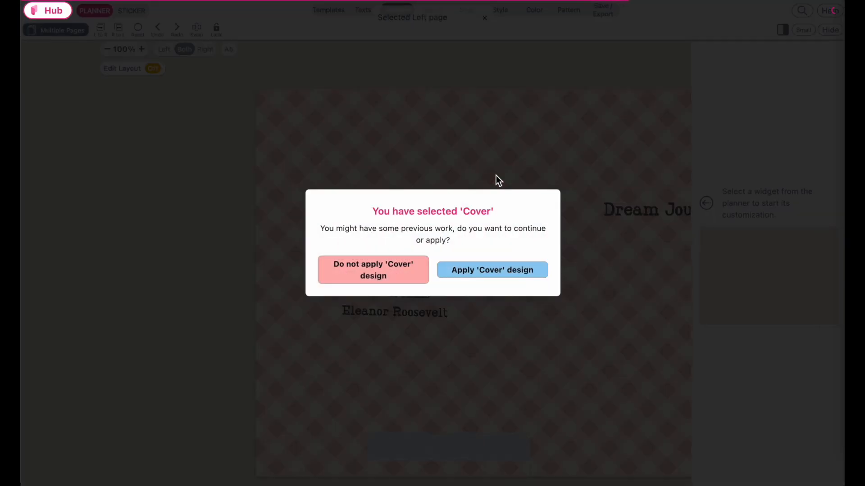
click(491, 274)
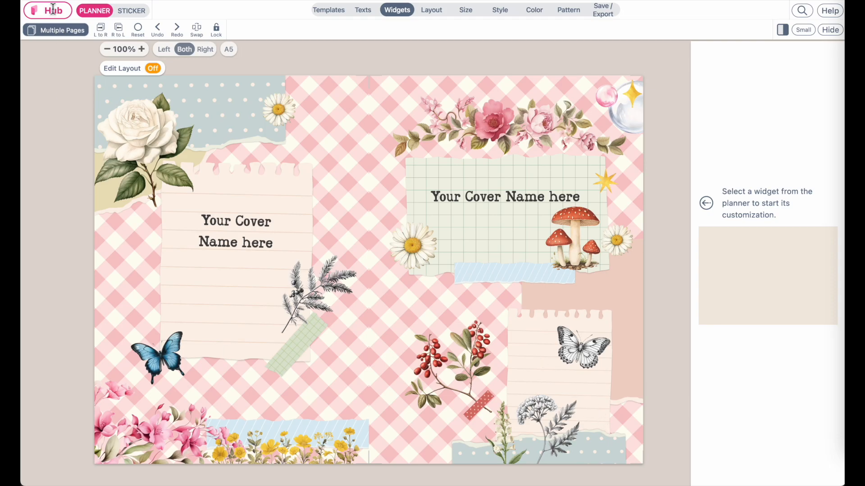
Search the shared planners for "dream journal" and apply the Indigo & Blush Dream Journal design
click(53, 10)
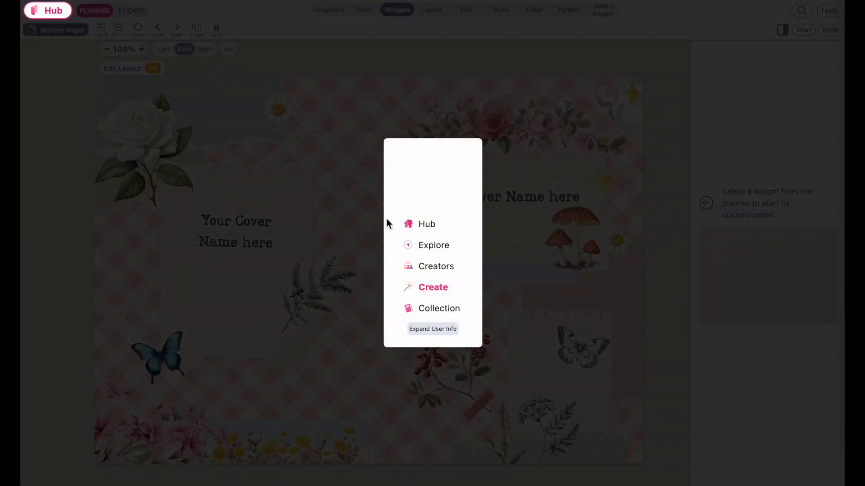
click(427, 228)
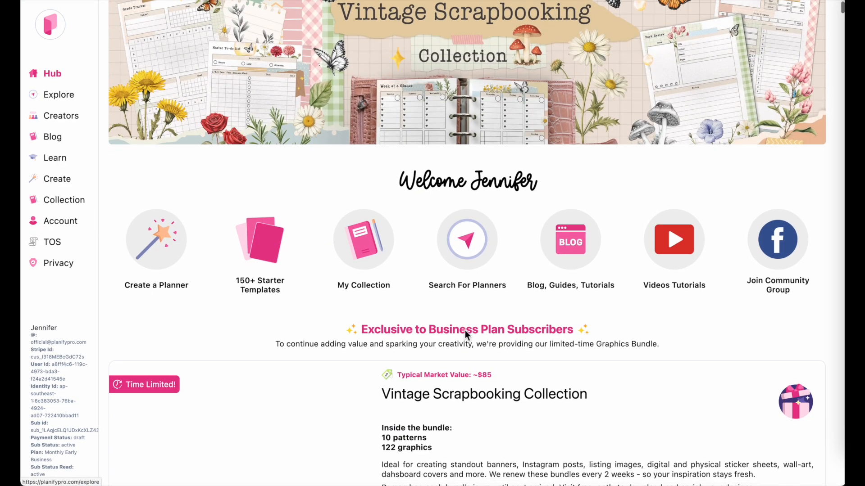
click(467, 280)
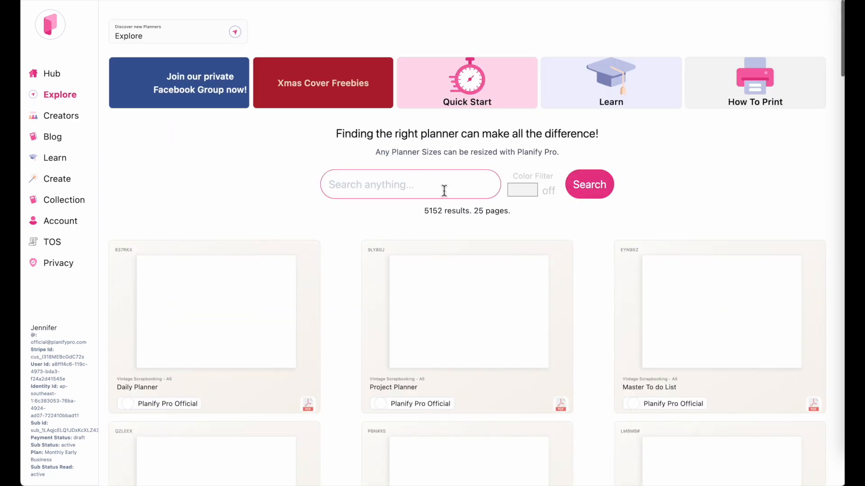
click(442, 190)
text(dream journal)
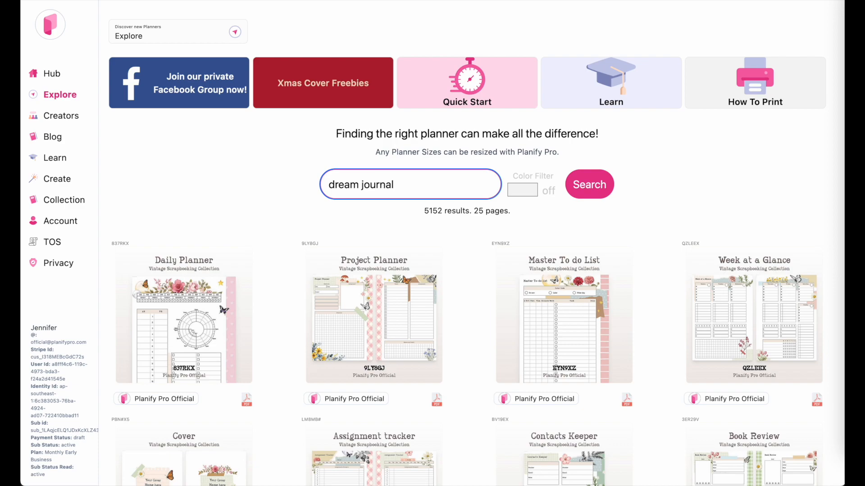
key(Return)
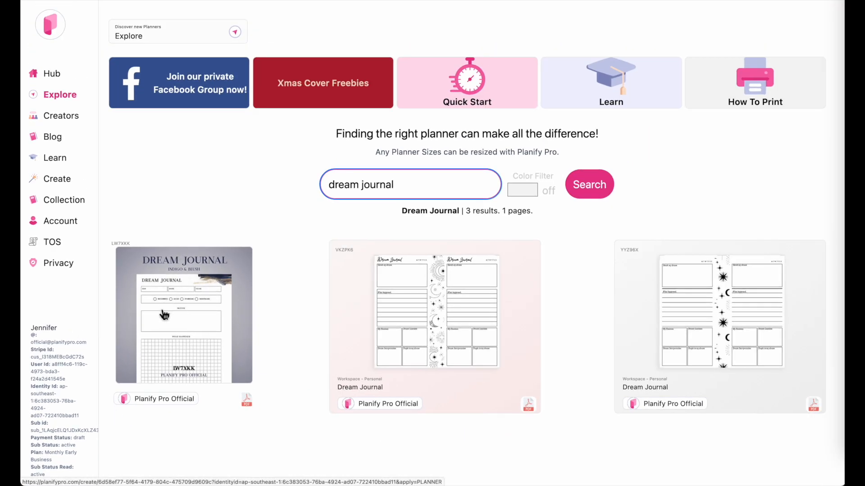
click(164, 315)
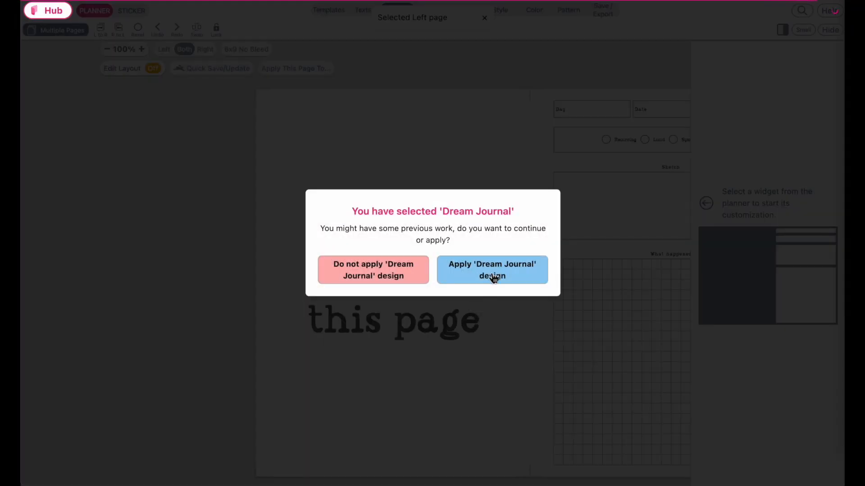
click(492, 274)
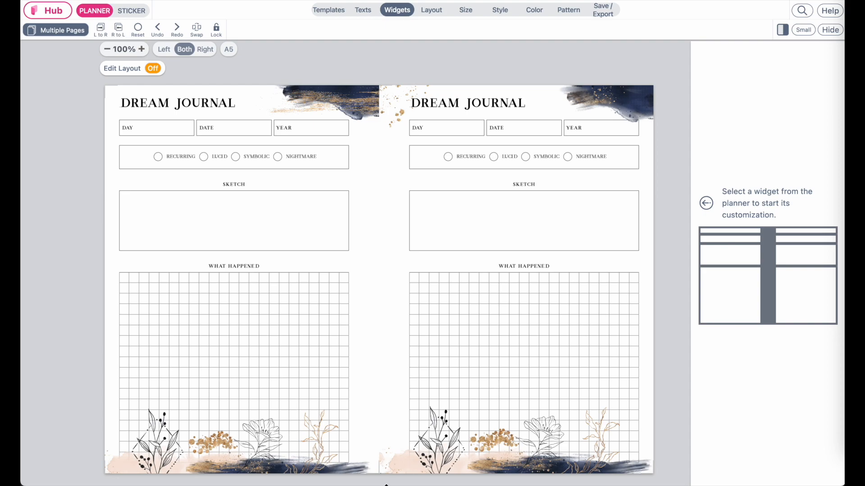
Delete all decorative stickers from the left page and copy the cleared sticker layer to the right page
click(130, 10)
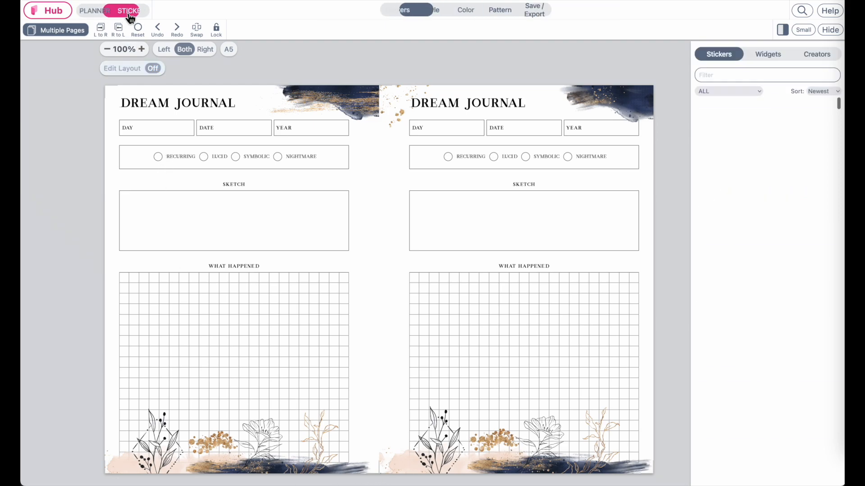
click(330, 112)
click(239, 137)
click(341, 111)
click(253, 106)
click(164, 443)
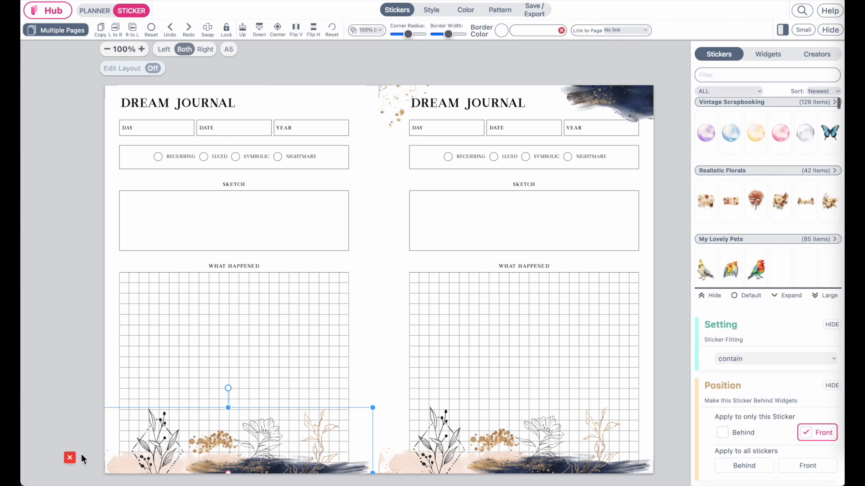
click(68, 457)
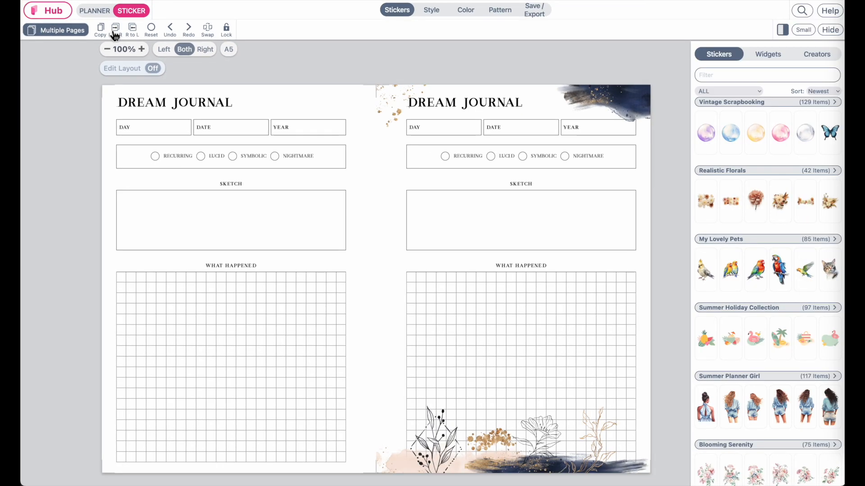
click(114, 29)
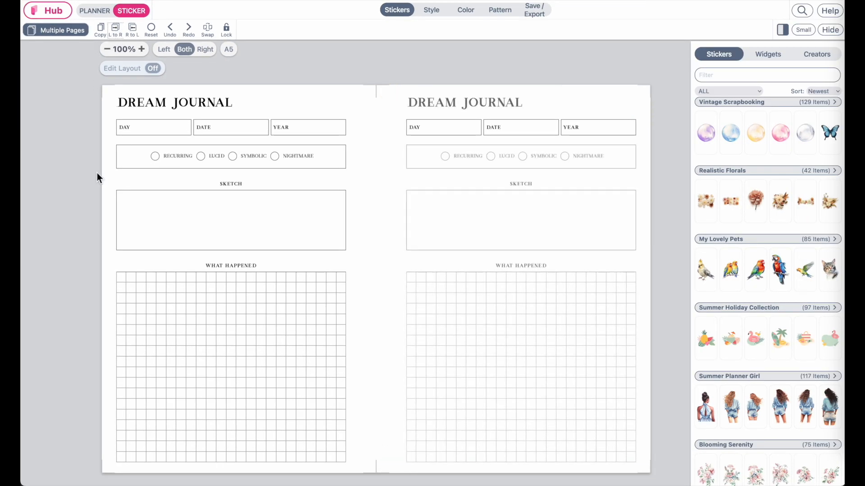
Change the main font of the H1 "Dream Journal" title on both pages to Sheffield-Regular
click(98, 14)
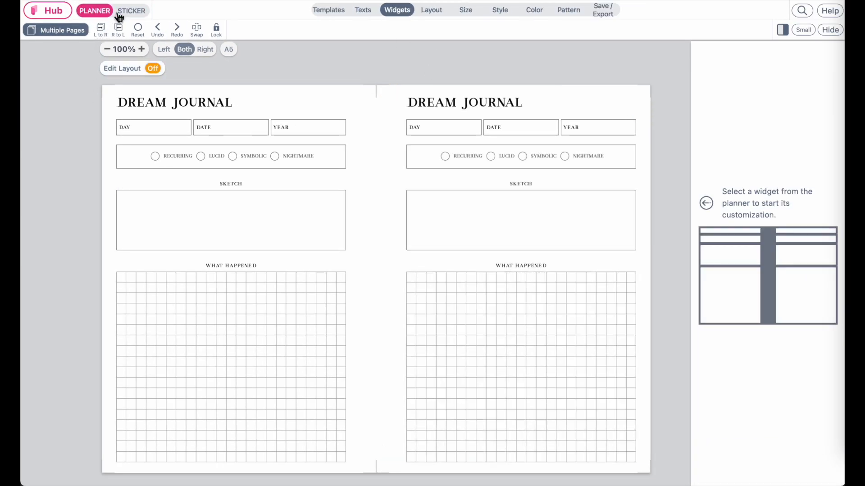
click(361, 13)
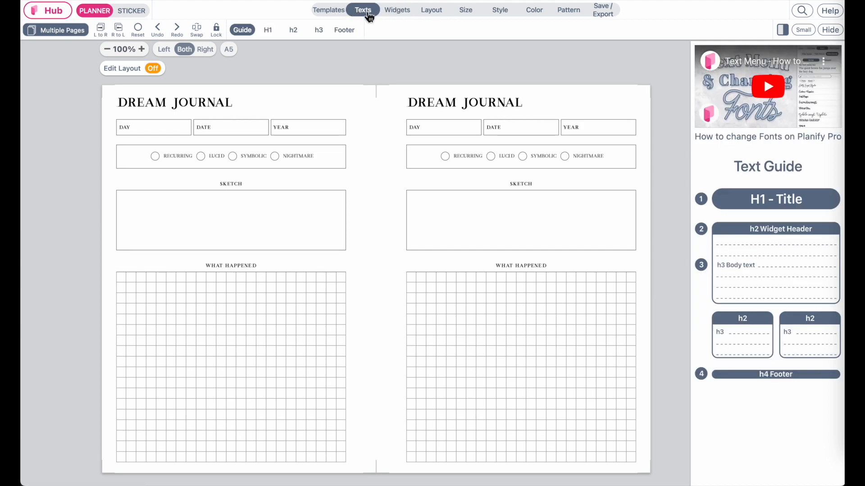
click(272, 33)
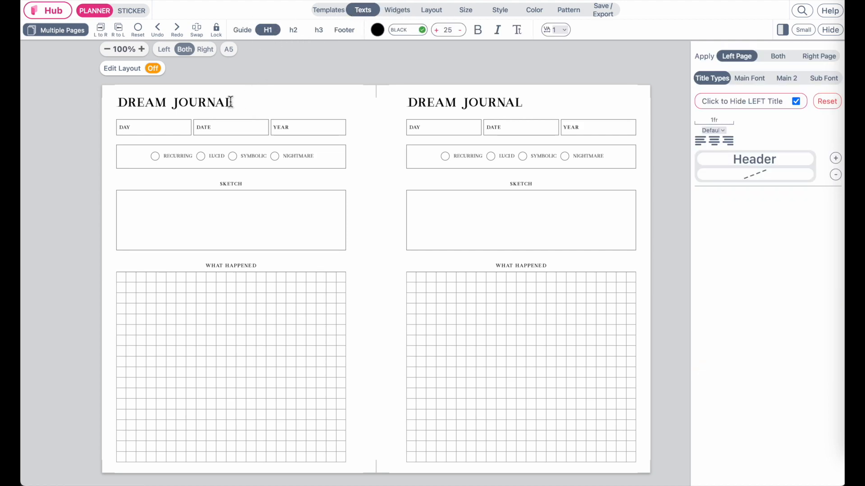
drag(118, 105, 232, 102)
drag(407, 102, 528, 104)
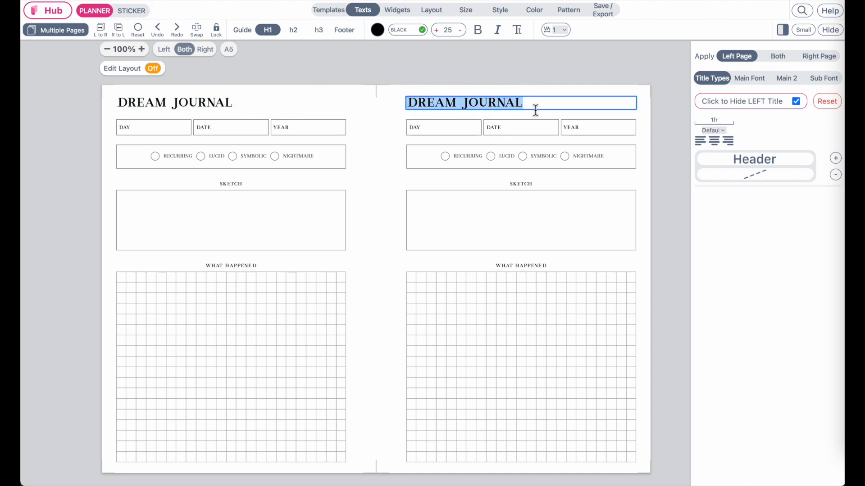
click(750, 81)
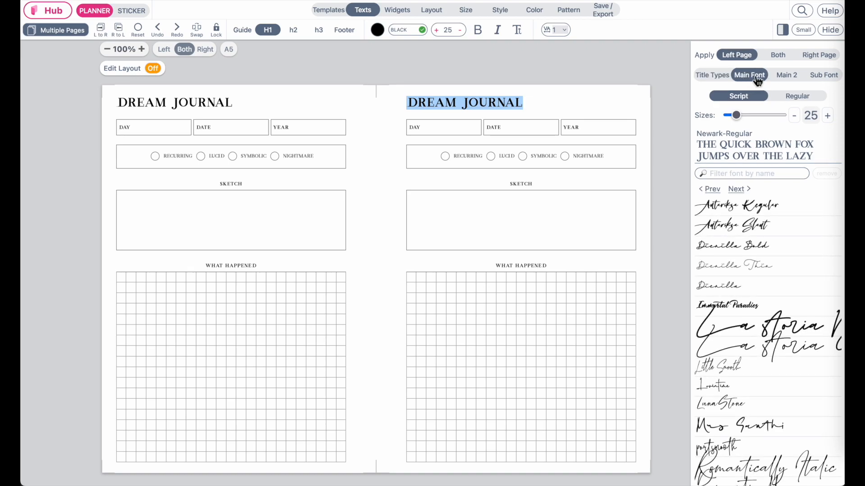
click(786, 61)
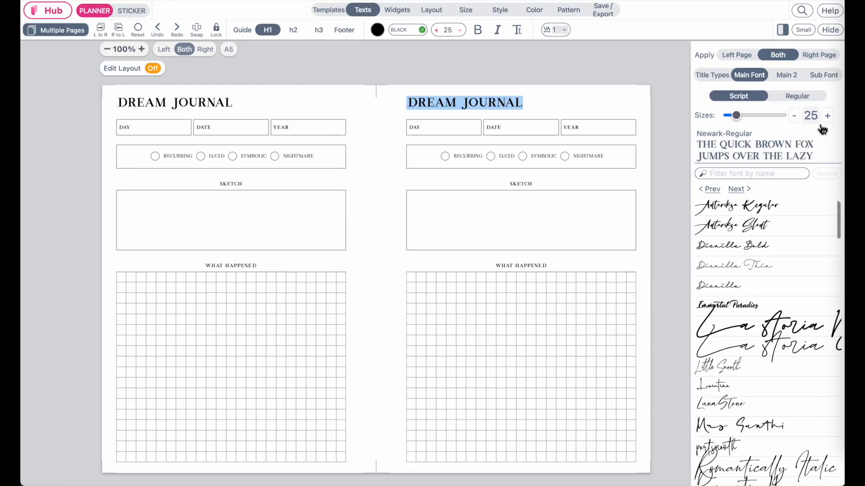
click(810, 95)
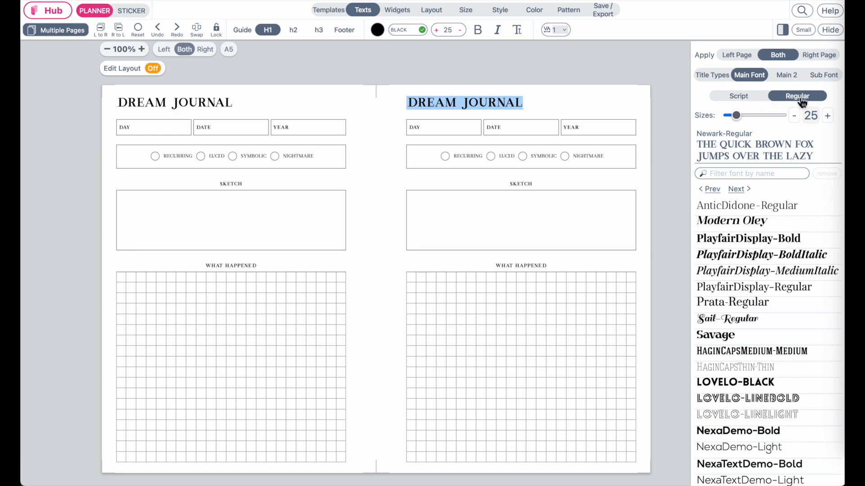
scroll(765, 296, down, 10)
scroll(765, 295, down, 15)
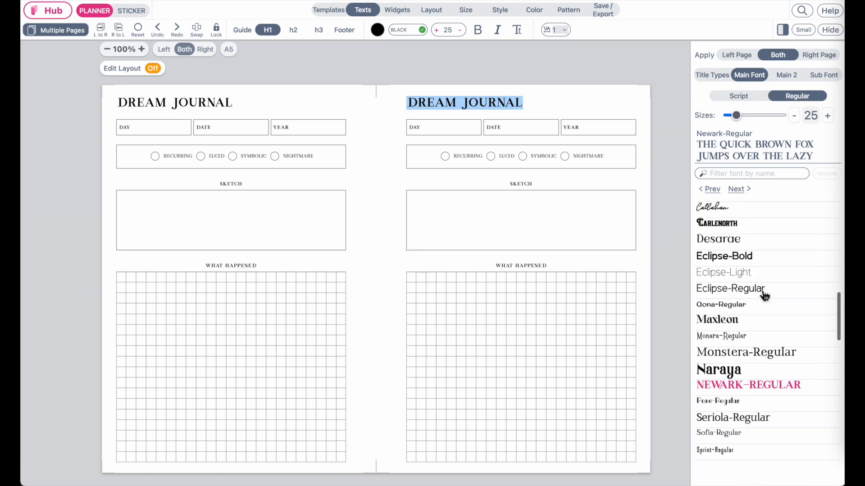
click(757, 325)
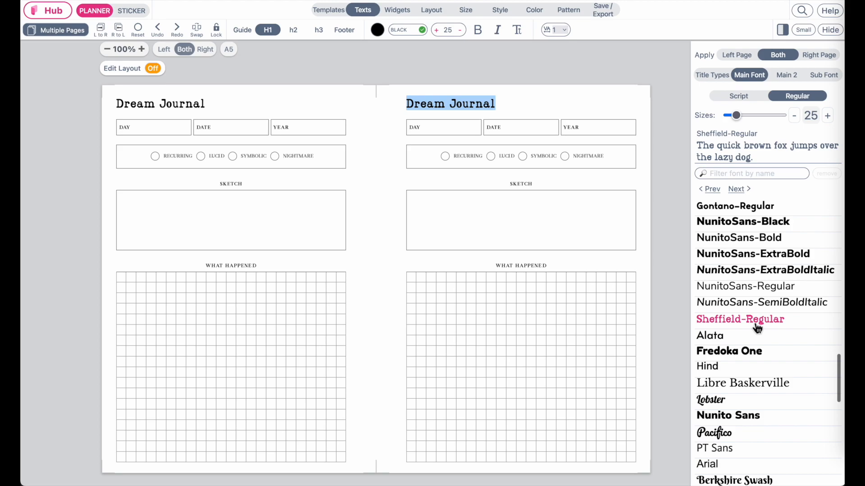
Hide the page title on both pages and change the h2 header font to Sheffield-Regular
click(715, 79)
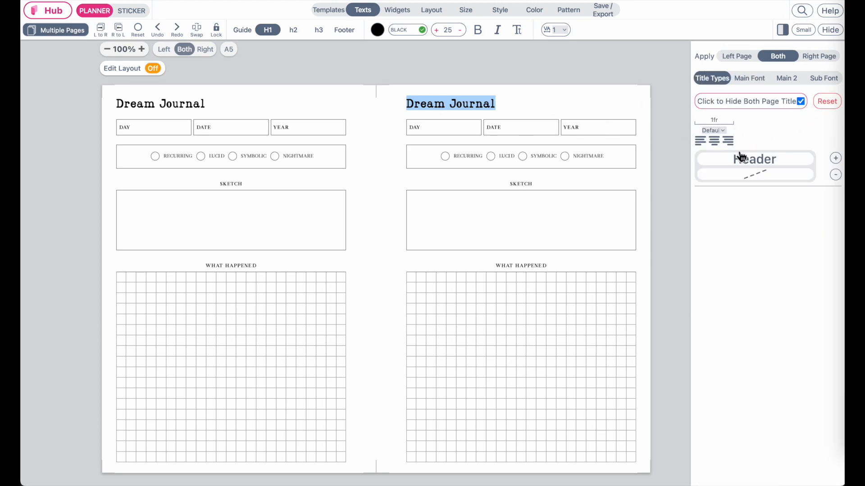
click(800, 101)
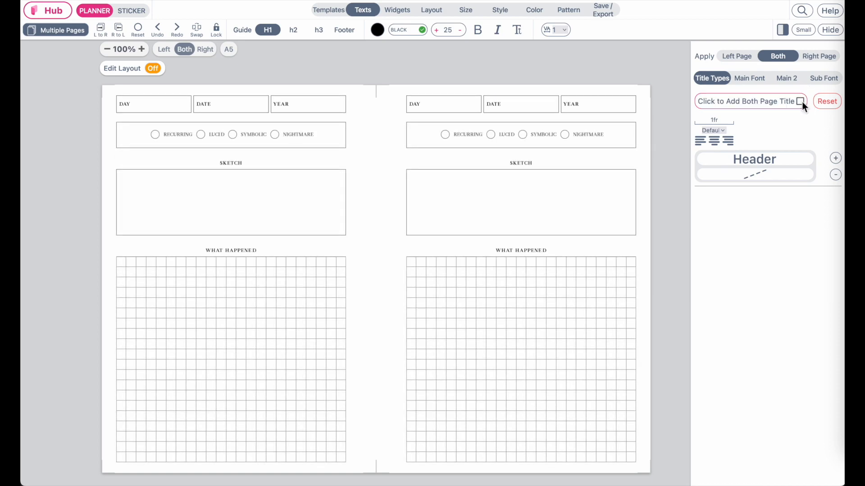
click(299, 34)
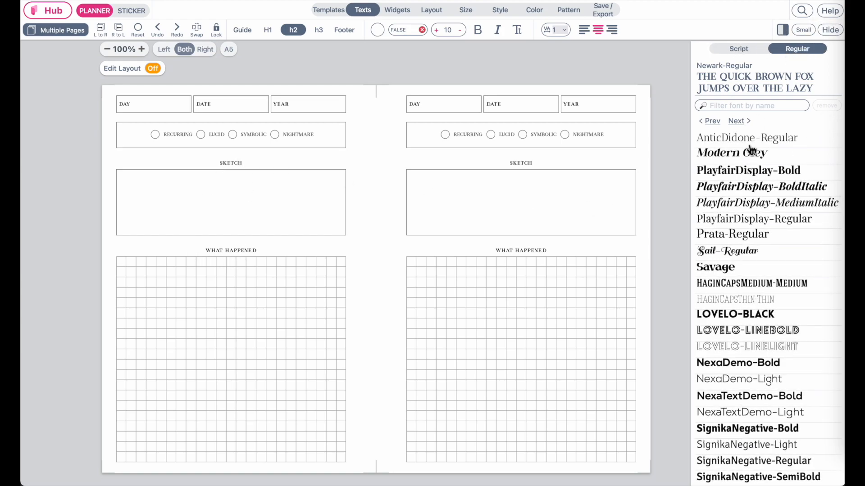
scroll(761, 324, down, 8)
scroll(761, 324, down, 5)
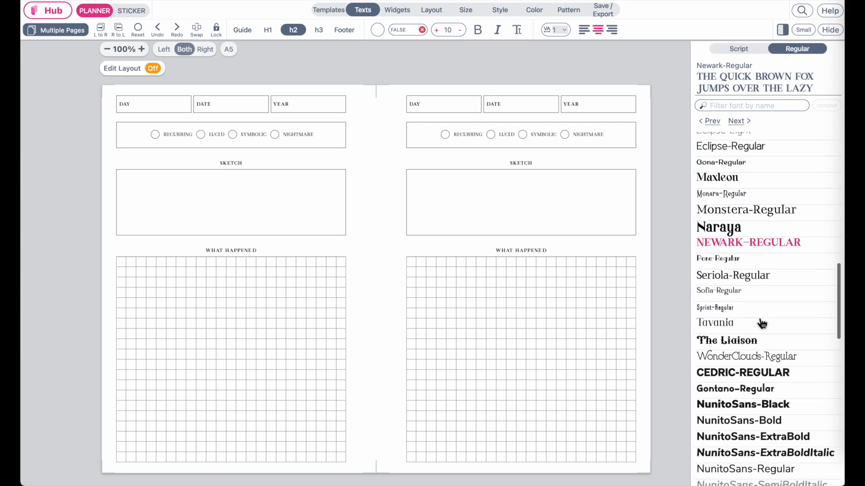
click(734, 468)
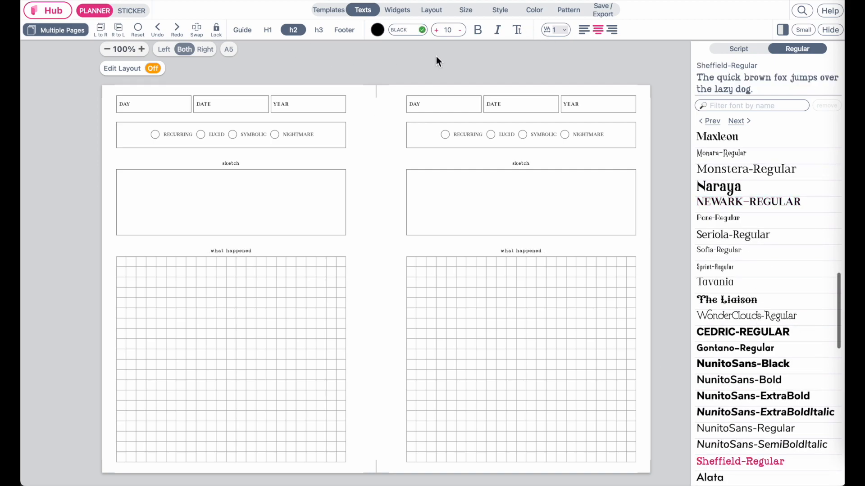
Change the h3 text font on both pages to Sheffield-Regular
click(321, 31)
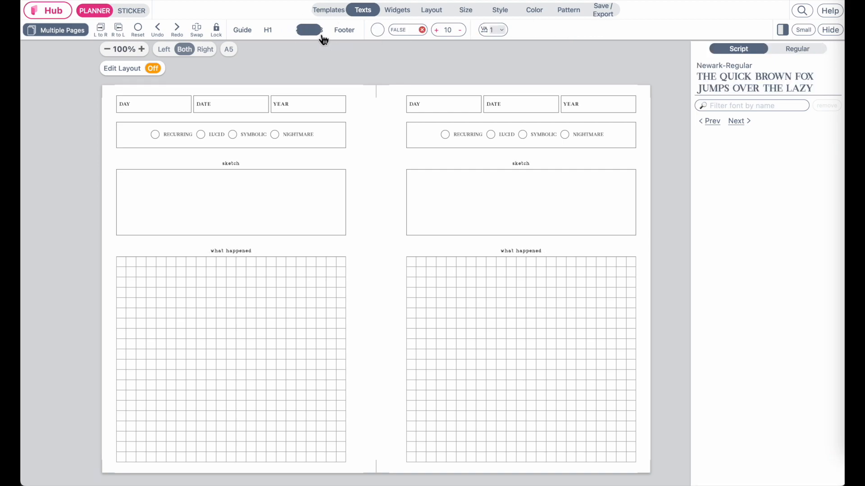
click(799, 51)
scroll(720, 293, down, 10)
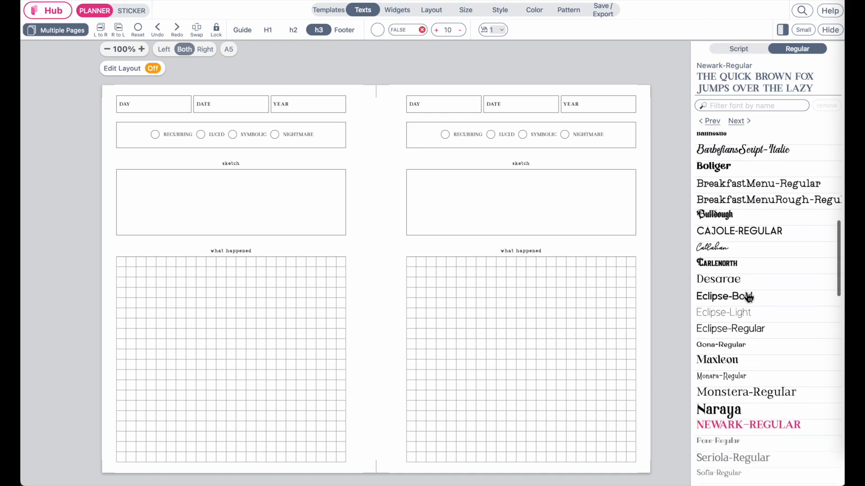
scroll(748, 297, down, 3)
click(797, 413)
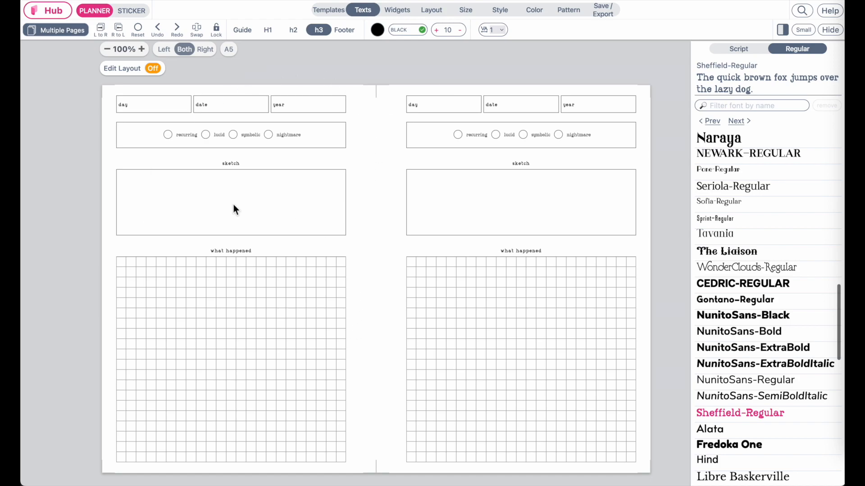
Capitalize the labels of the three small boxes atop the left page as Day, Date and Year
click(137, 109)
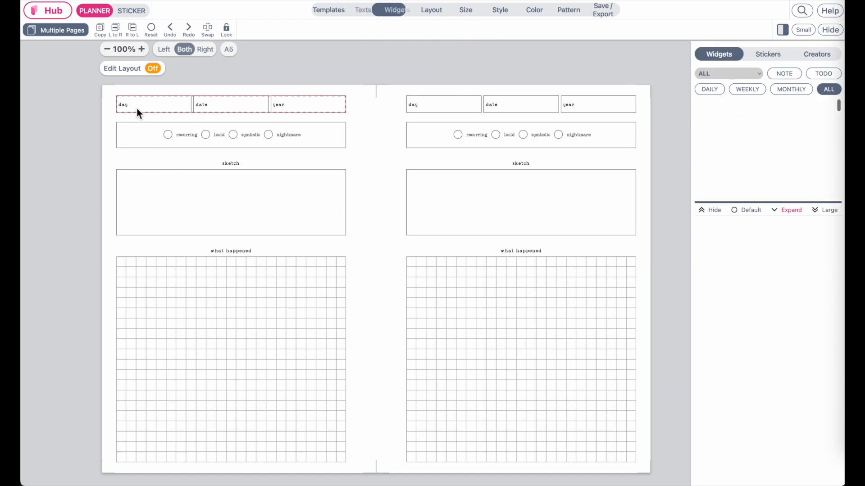
click(137, 109)
click(173, 104)
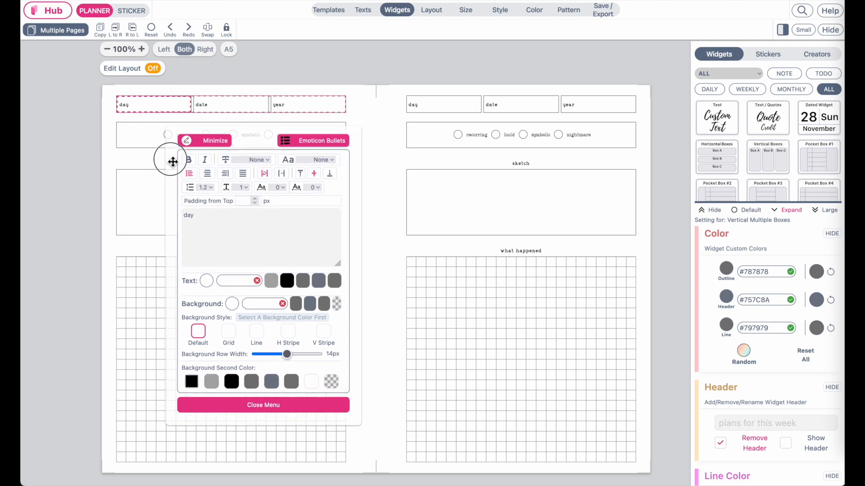
click(170, 219)
key(Delete)
text(D)
click(224, 107)
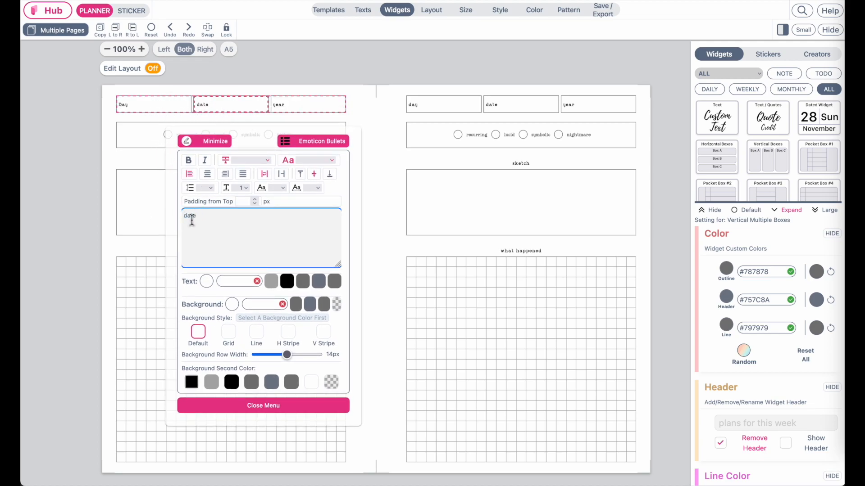
text(D)
click(287, 107)
drag(175, 183, 367, 158)
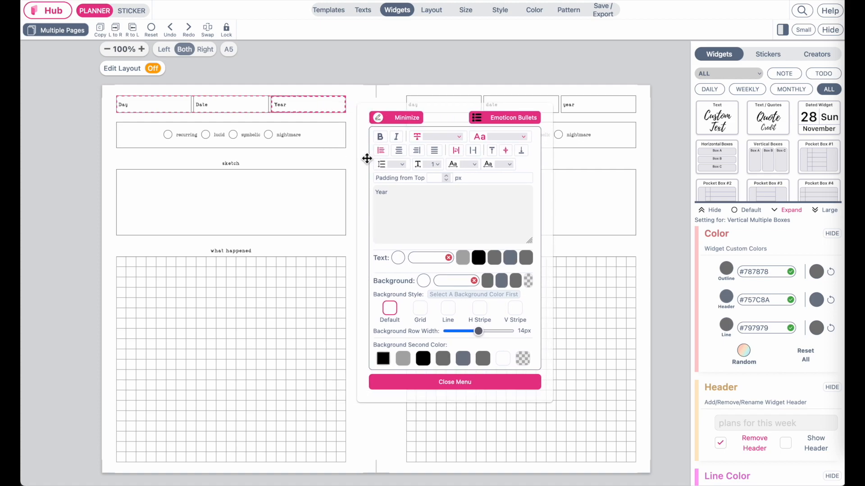
Clear the hidden placeholder text from the dream-type checkbox row on the left page
click(169, 136)
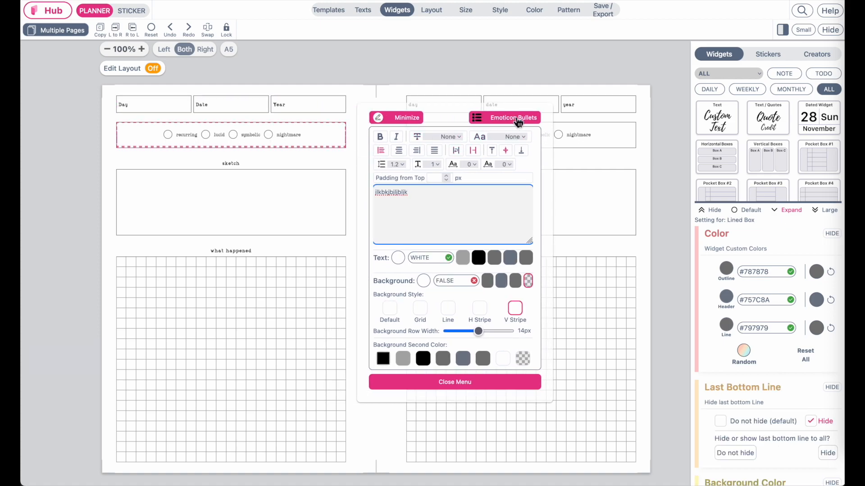
drag(439, 197, 328, 191)
key(BackSpace)
Capitalize the left page's four dream-type icon labels as Recurring, Lucid, Symbolic and Nightmare
click(521, 125)
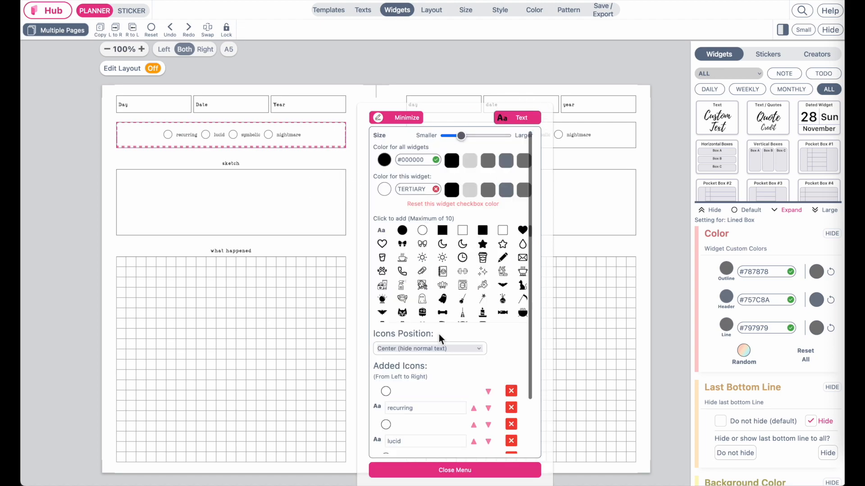
scroll(442, 338, down, 5)
drag(390, 345, 351, 346)
text(R)
click(391, 378)
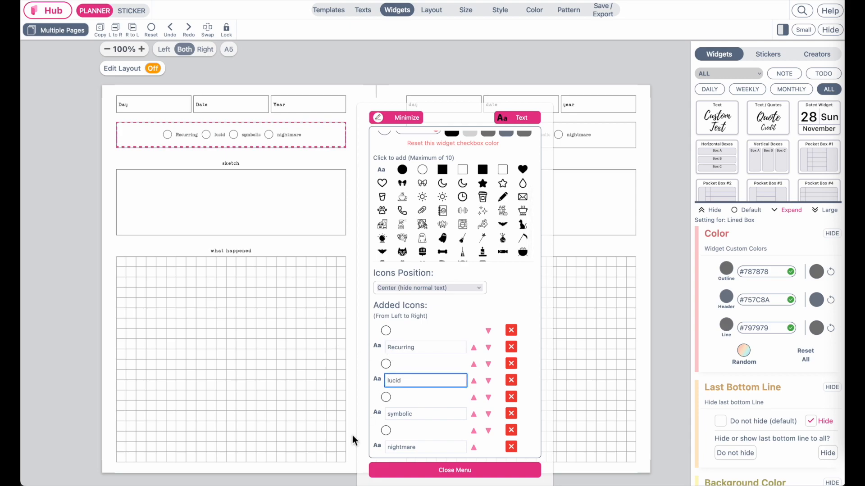
key(BackSpace)
text(L)
click(392, 415)
key(BackSpace)
text(S)
click(392, 446)
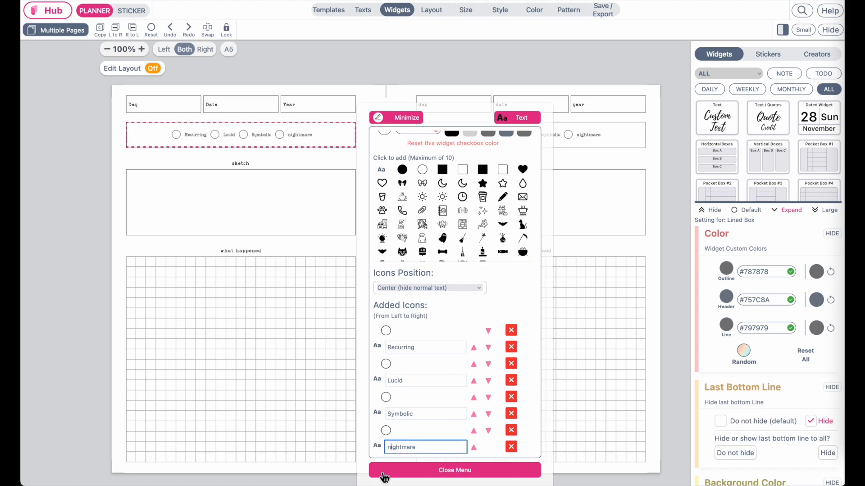
key(BackSpace)
text(N)
Set the icon color for the dream-type checkbox row alone to black (#000000)
scroll(472, 206, up, 2)
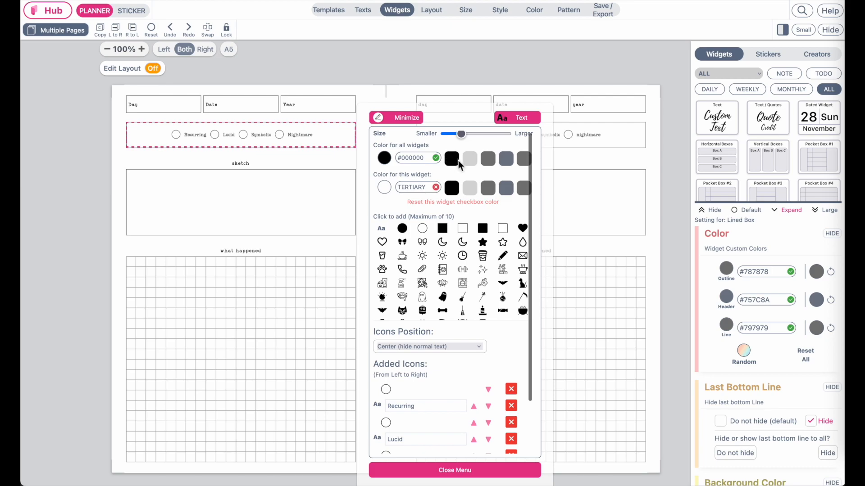
click(453, 190)
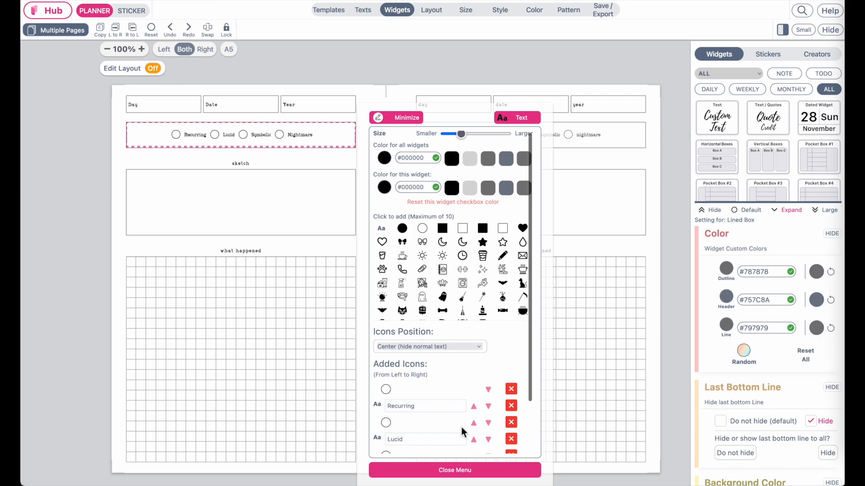
click(421, 470)
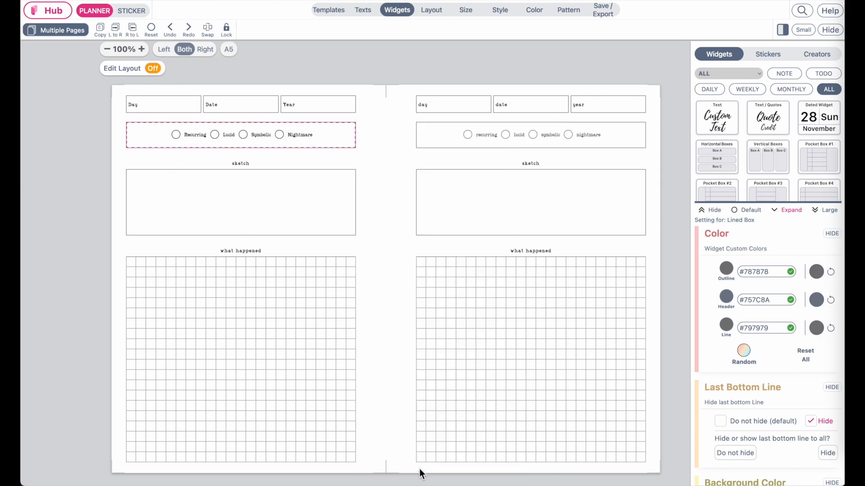
Capitalize the header of the left page's empty box as "Sketch"
click(228, 181)
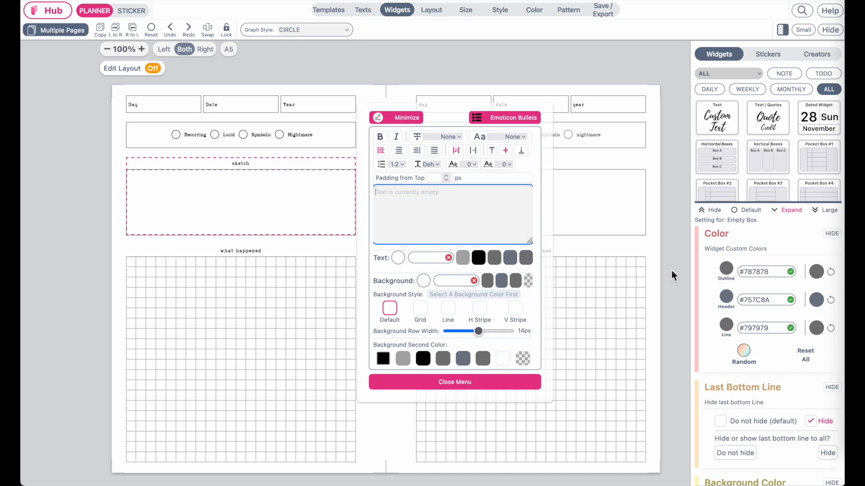
scroll(789, 385, down, 10)
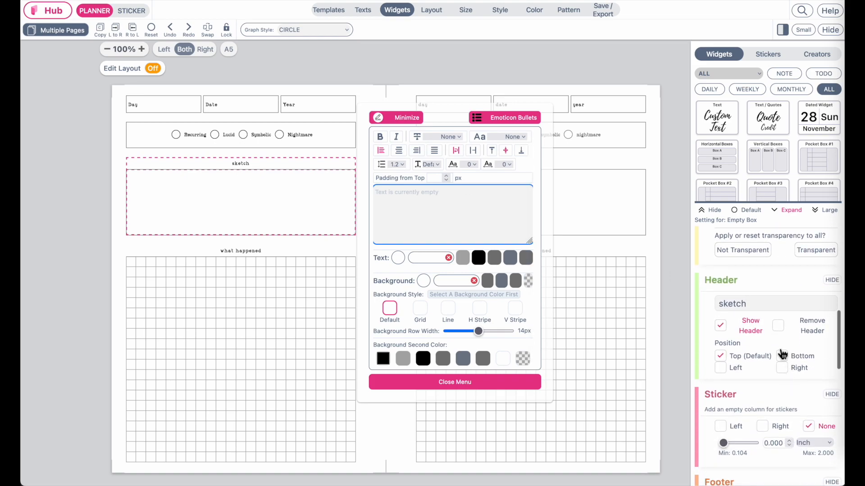
click(723, 304)
key(BackSpace)
text(S)
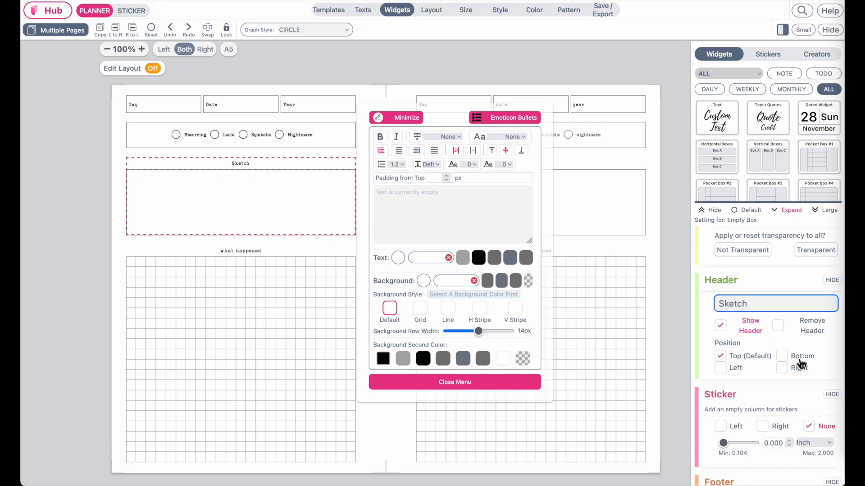
Change the header of the left page's grid box to "What happened"
click(223, 253)
scroll(787, 373, down, 8)
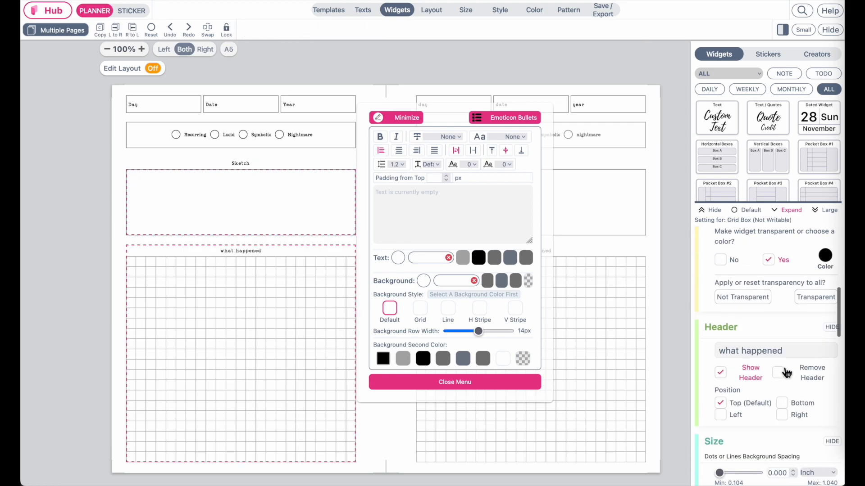
scroll(786, 372, down, 1)
click(723, 336)
key(BackSpace)
text(W)
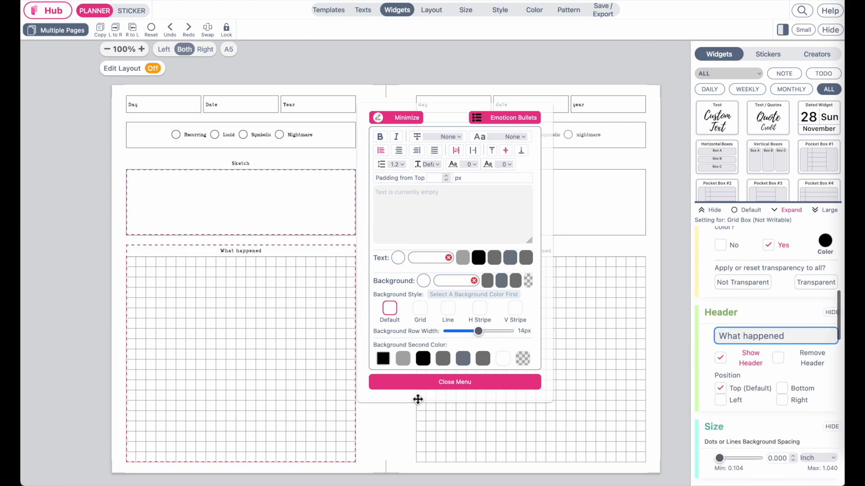
Close the text editor, deselect the widget and copy the whole left page to the right page
click(413, 380)
click(74, 192)
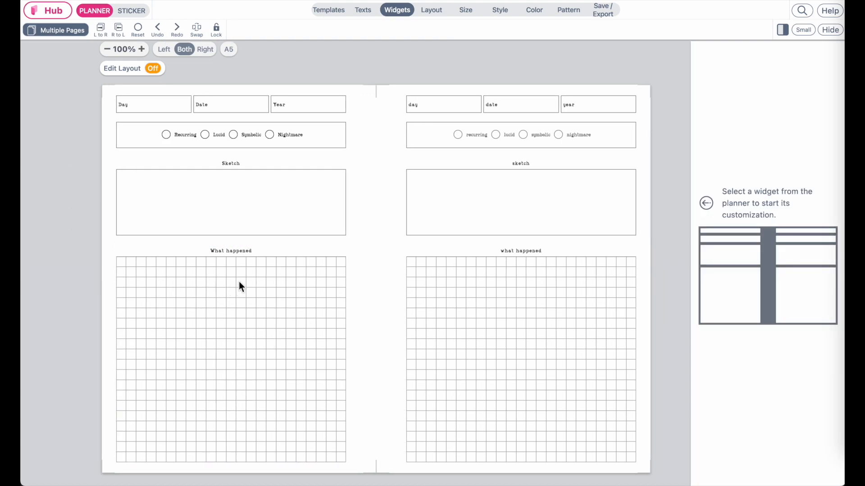
click(104, 31)
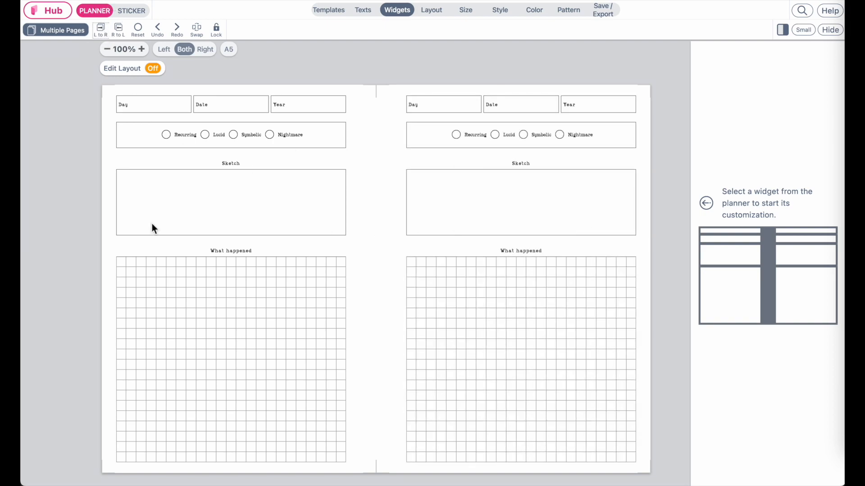
Replace the left page's "What happened" grid with the Lined widget from the Note category
click(212, 282)
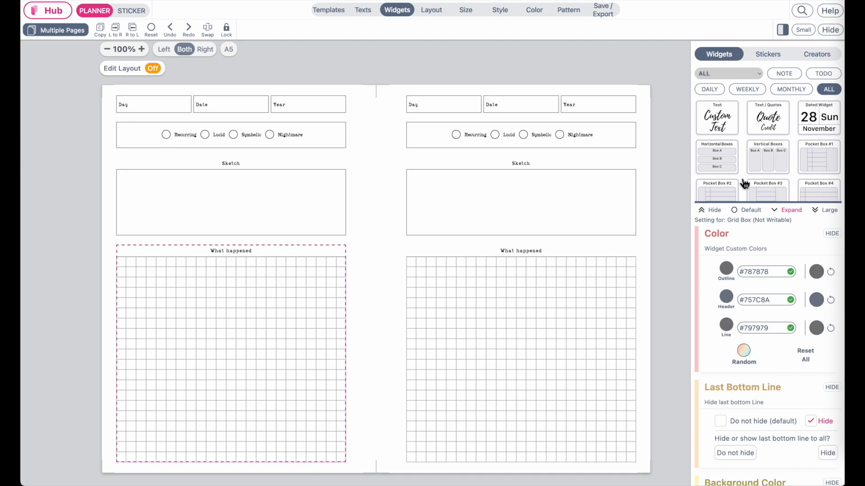
scroll(743, 183, down, 3)
scroll(772, 156, up, 5)
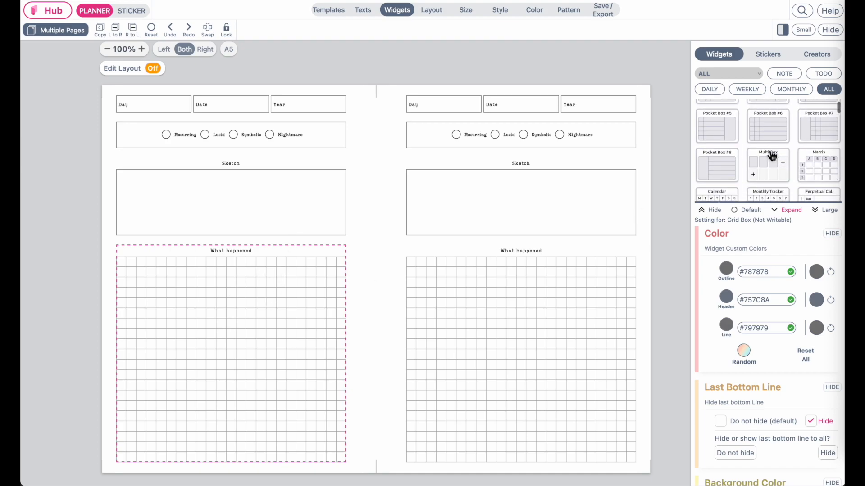
click(784, 73)
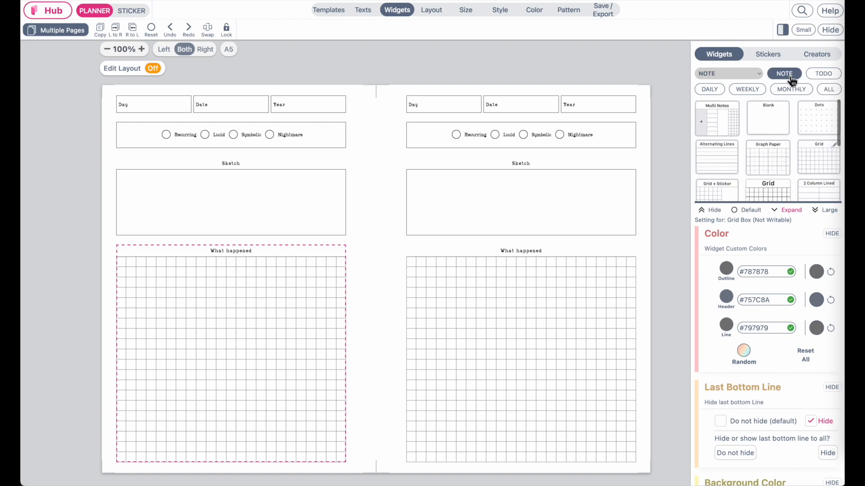
scroll(773, 160, down, 3)
click(773, 160)
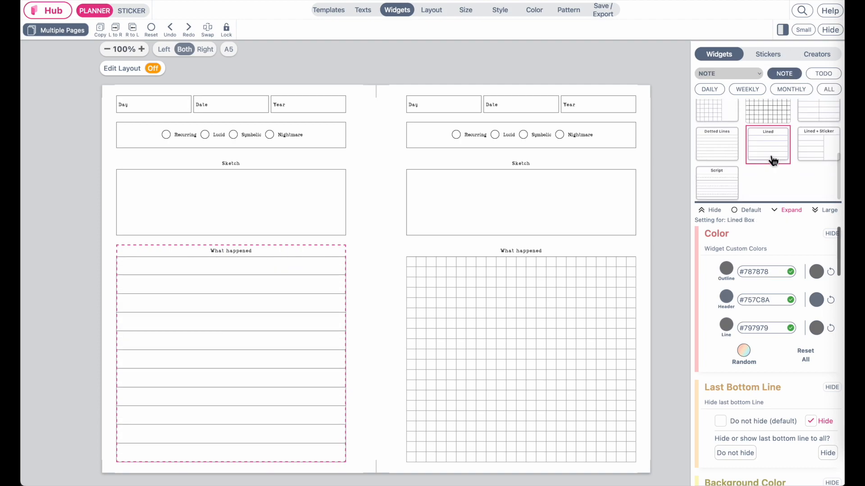
Increase the lined "What happened" widget to 18 rows
scroll(742, 385, down, 5)
scroll(742, 386, down, 4)
click(723, 366)
click(723, 366)
click(723, 366)
click(723, 366)
click(724, 366)
click(723, 366)
click(723, 367)
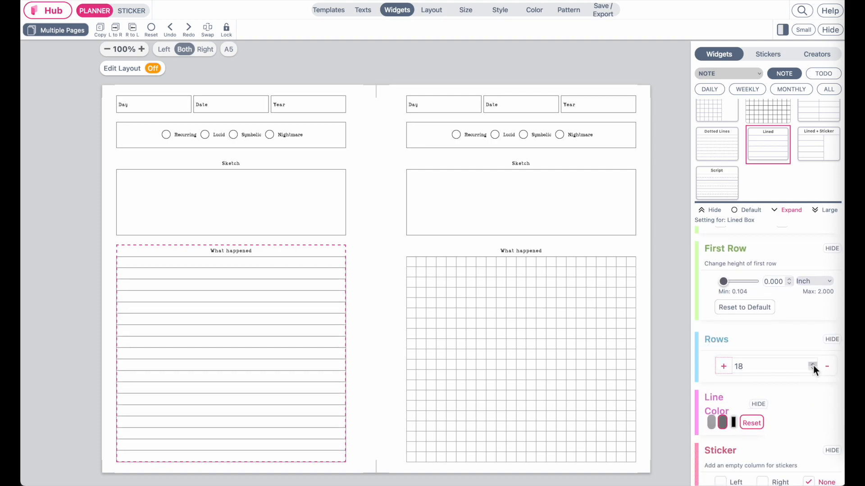
Try the Dots widget in the left page's "What happened" box, and switch the box to the Grid widget
scroll(830, 122, up, 5)
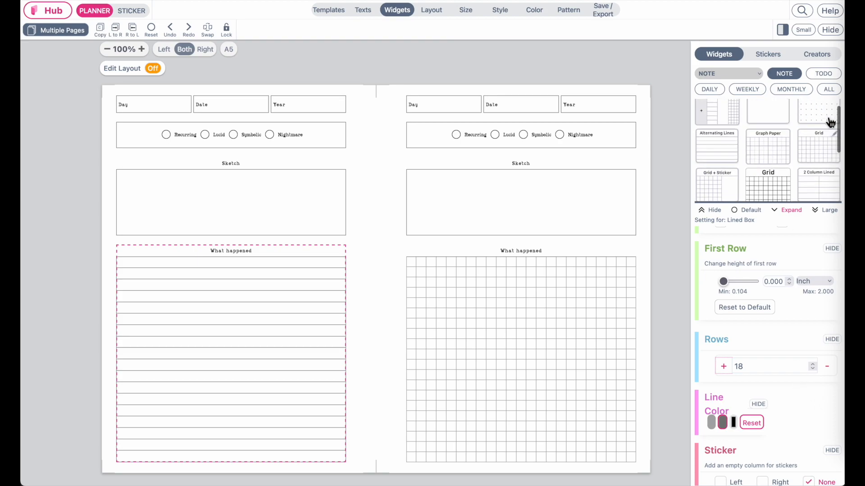
click(829, 121)
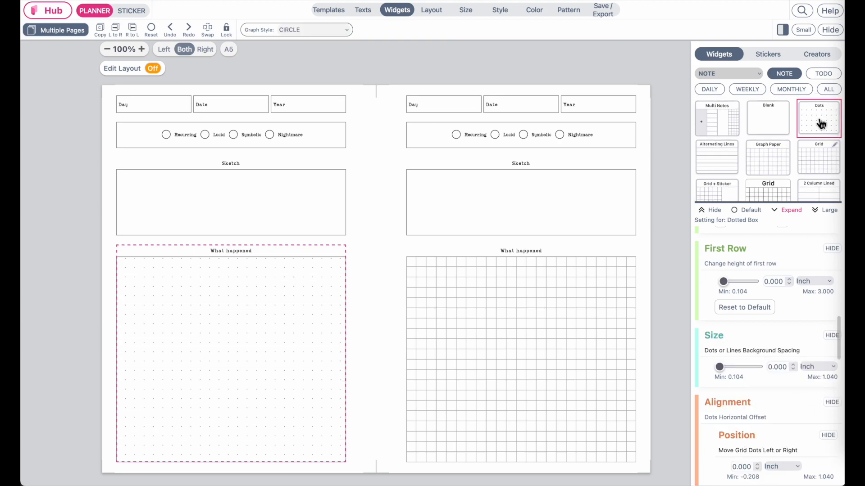
click(822, 171)
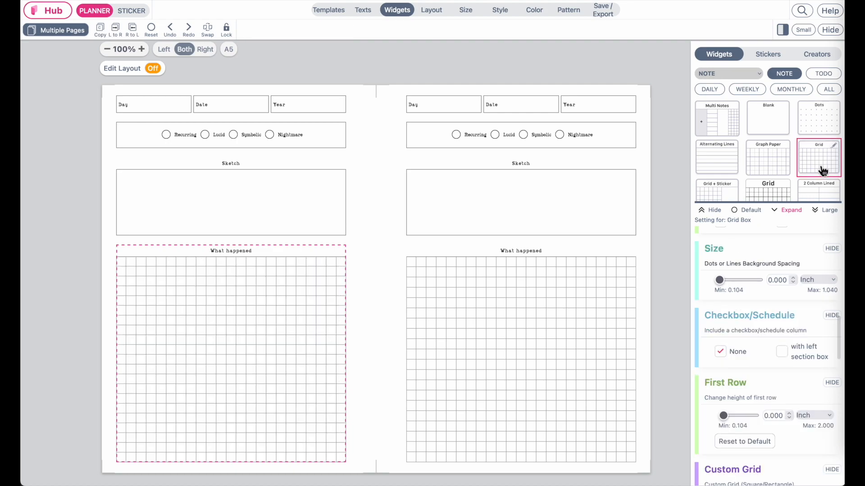
Copy the left page's "What happened" grid widget to the right page and deselect the widgets
click(530, 334)
click(99, 28)
click(183, 299)
click(115, 30)
click(476, 116)
click(451, 66)
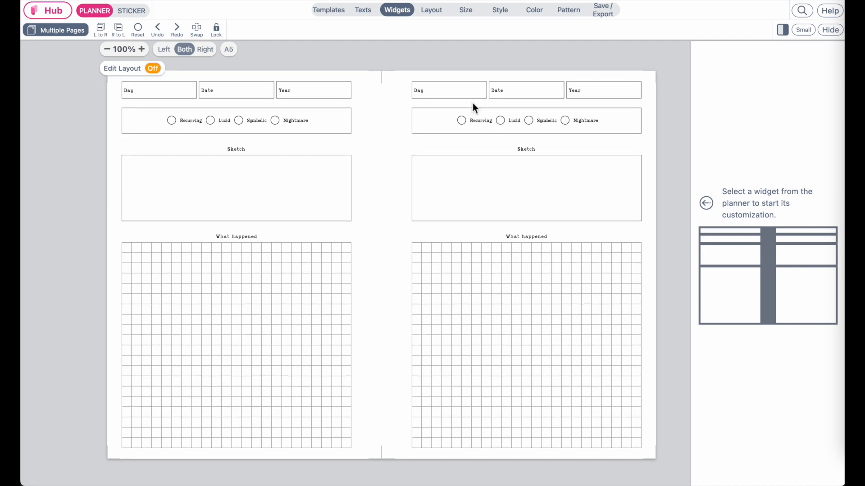
Hide the corner cut marks on the planner pages through the cutline settings
click(618, 13)
click(824, 56)
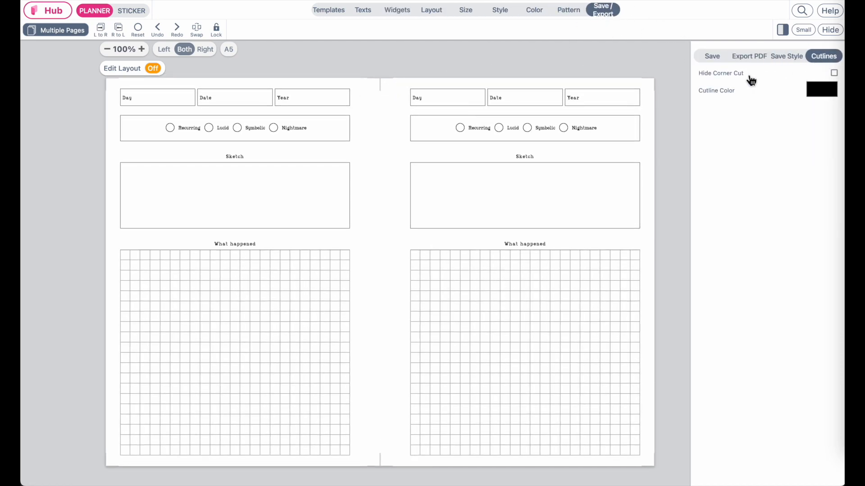
click(834, 73)
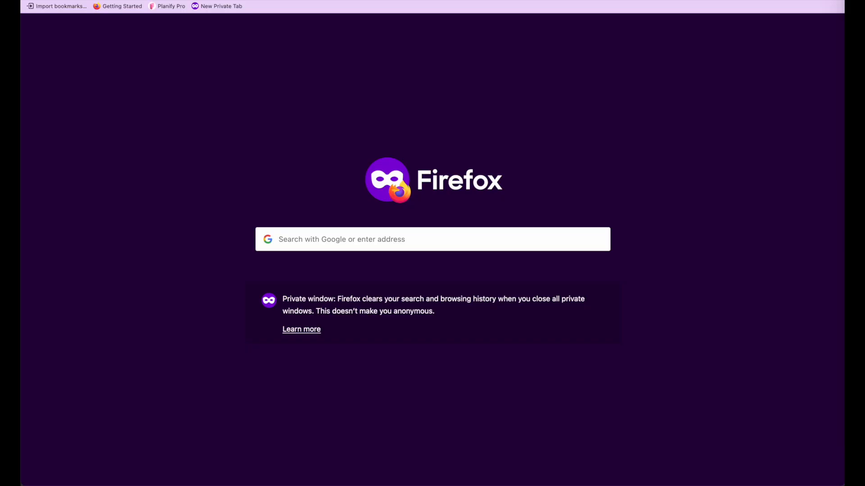
Search the web in Firefox for "kdp size mar" and open Amazon KDP's "Set Trim Size, Bleed, and Margins" help page
click(286, 251)
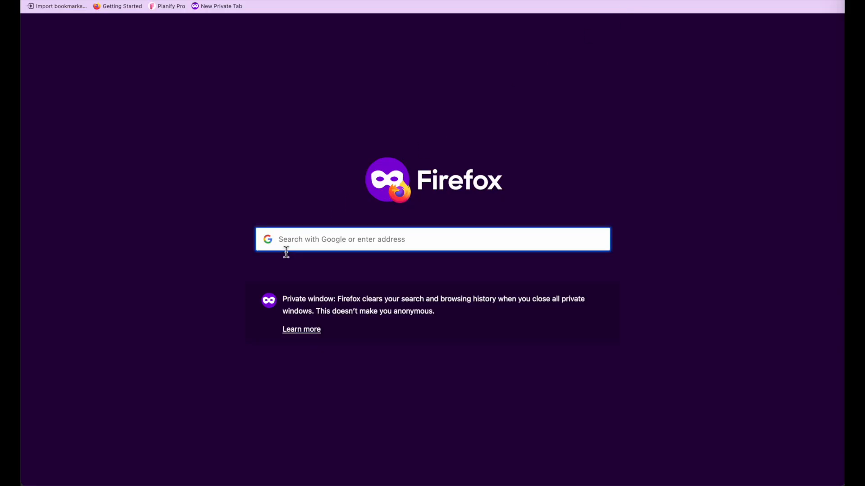
text(kdp size mar)
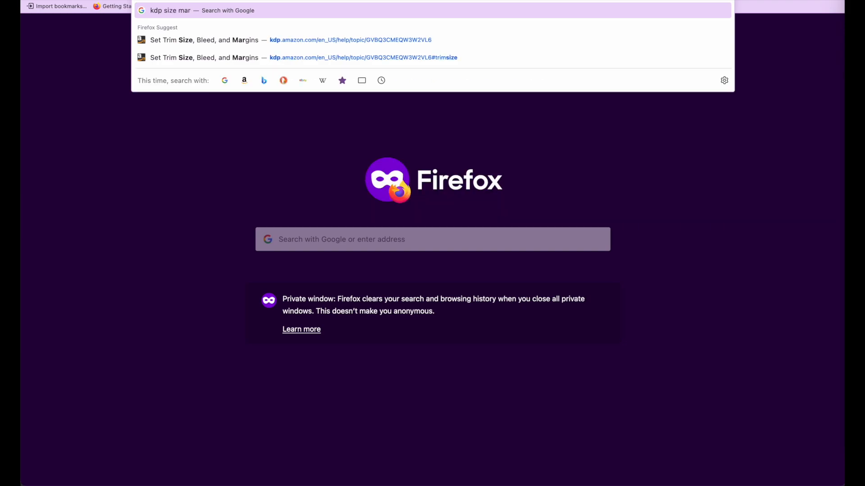
key(Return)
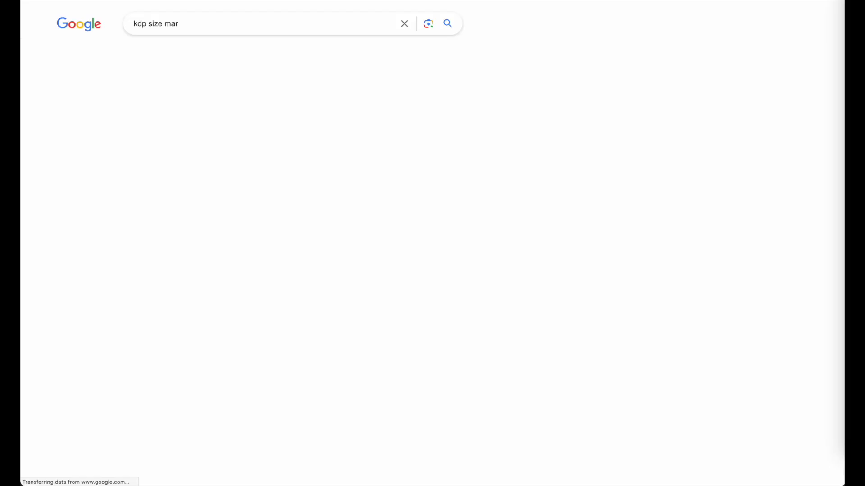
click(219, 123)
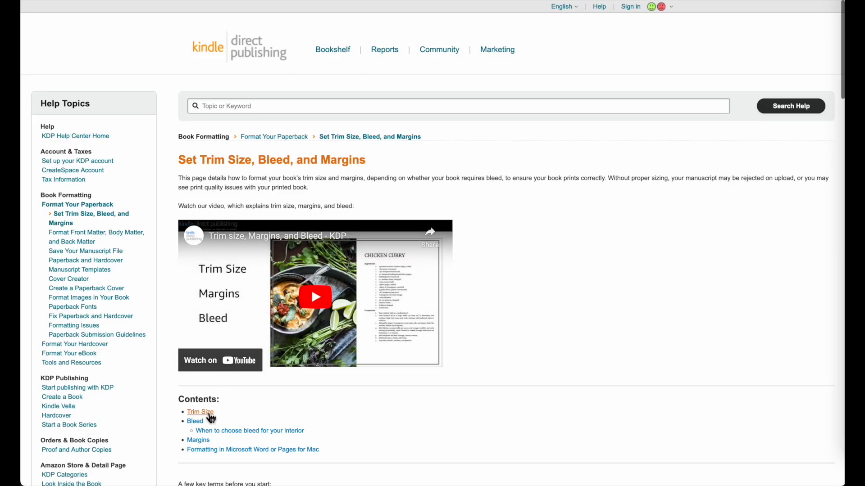
Go to the Trim Size section, expand the kdp.amazon.com trim size specifications, and examine the paperback and hardcover sizes
scroll(207, 411, down, 5)
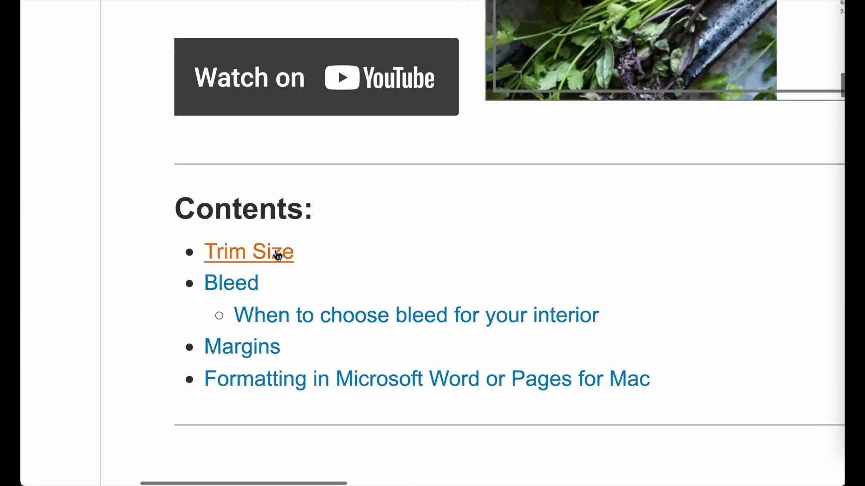
click(234, 255)
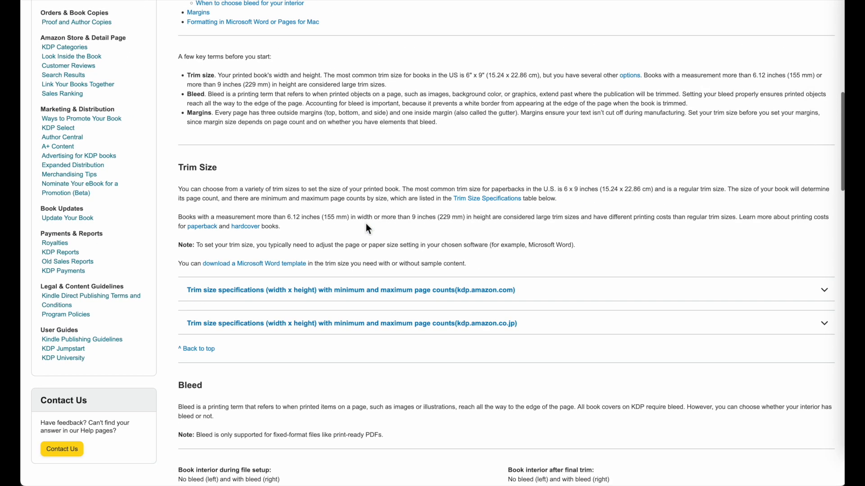
click(271, 293)
scroll(279, 315, down, 4)
scroll(283, 321, down, 1)
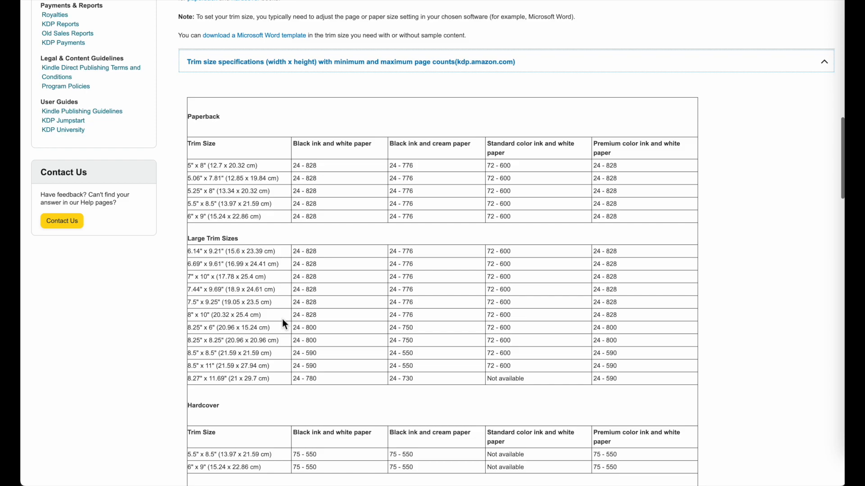
scroll(225, 176, up, 5)
drag(153, 158, 276, 430)
scroll(276, 430, down, 5)
scroll(277, 433, down, 2)
click(195, 149)
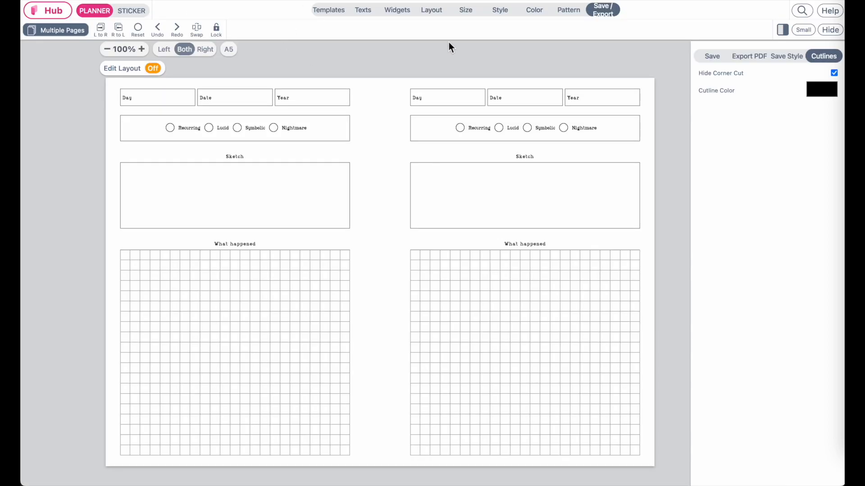
Return to Planify Pro and browse the No Bleed and With Bleed planner sizes in the Amazon KDP category
click(468, 13)
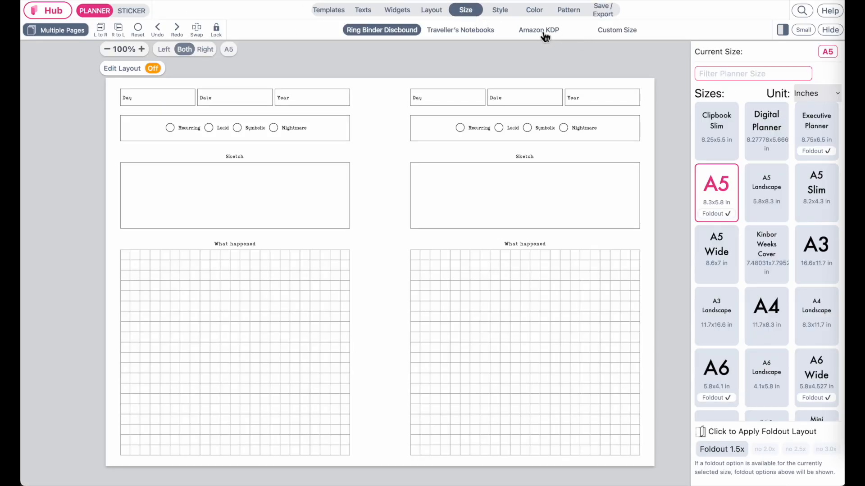
click(544, 33)
scroll(805, 295, down, 10)
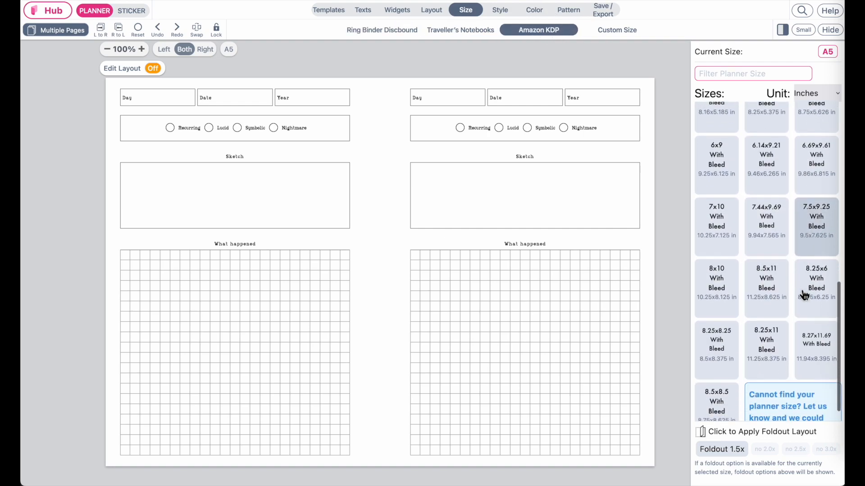
scroll(804, 295, up, 10)
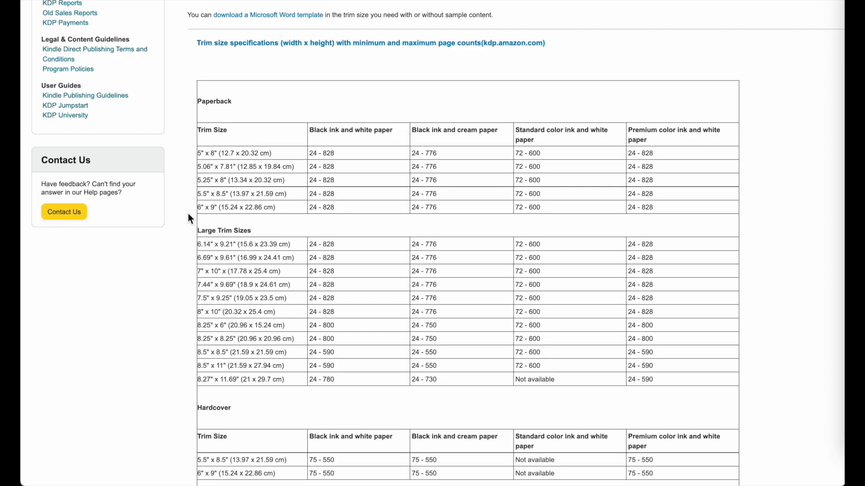
Switch to the KDP help page, review the paperback trim sizes, and highlight the 6" x 9" entry
scroll(188, 214, up, 5)
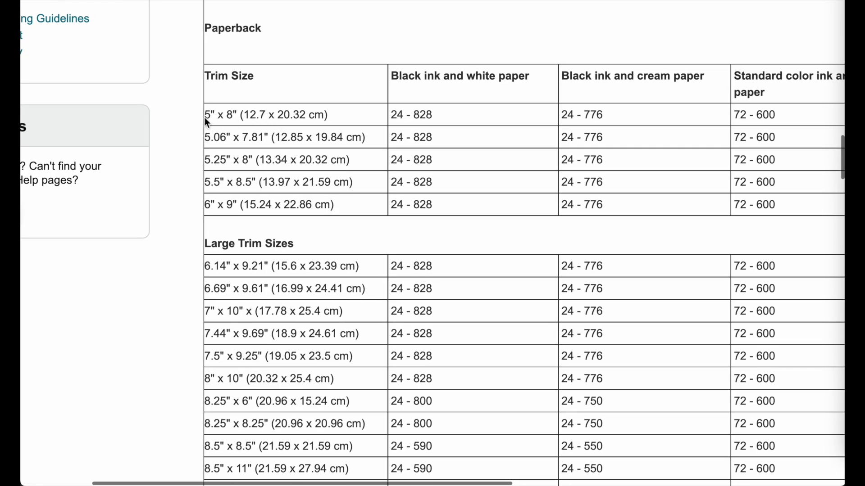
drag(203, 210, 279, 207)
click(349, 209)
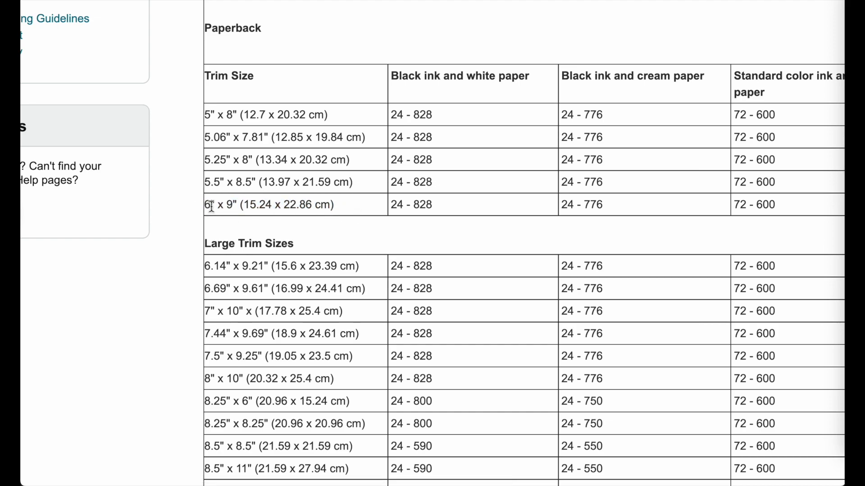
drag(359, 210, 237, 203)
scroll(238, 303, down, 5)
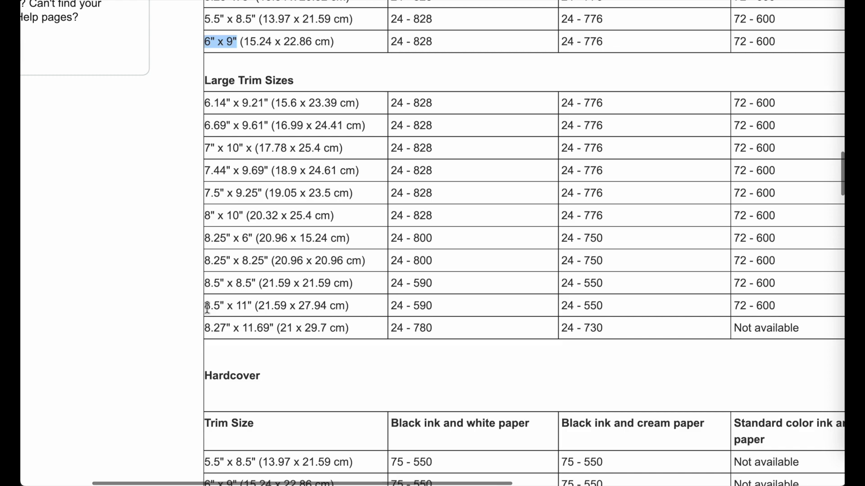
scroll(208, 308, up, 3)
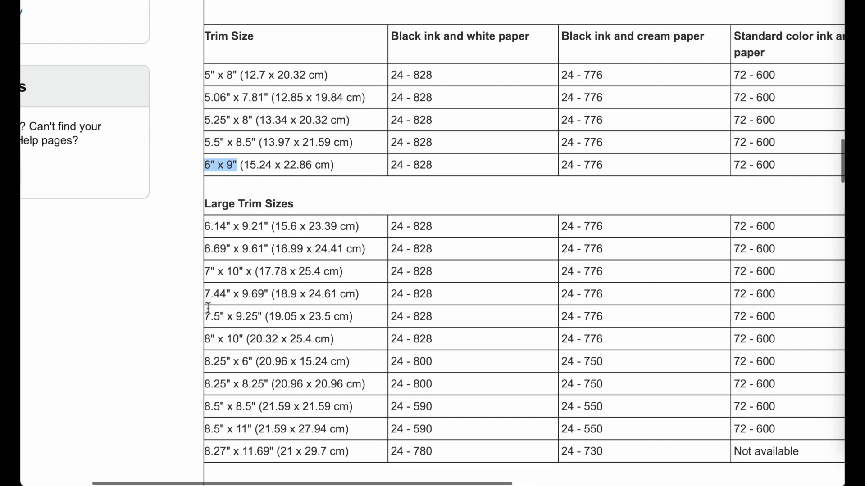
click(206, 173)
drag(206, 172, 237, 172)
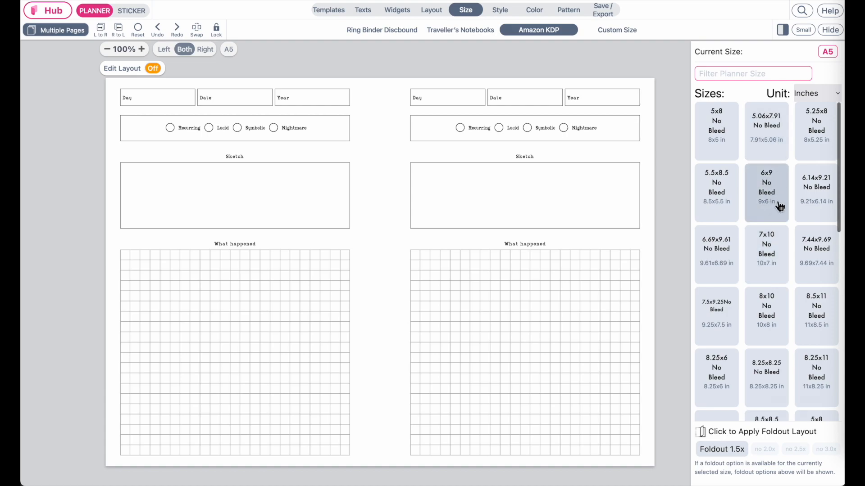
Switch to Planify Pro and set the planner size to the Amazon KDP 6x9 No Bleed option
scroll(779, 207, up, 5)
scroll(779, 207, right, 3)
scroll(780, 207, up, 2)
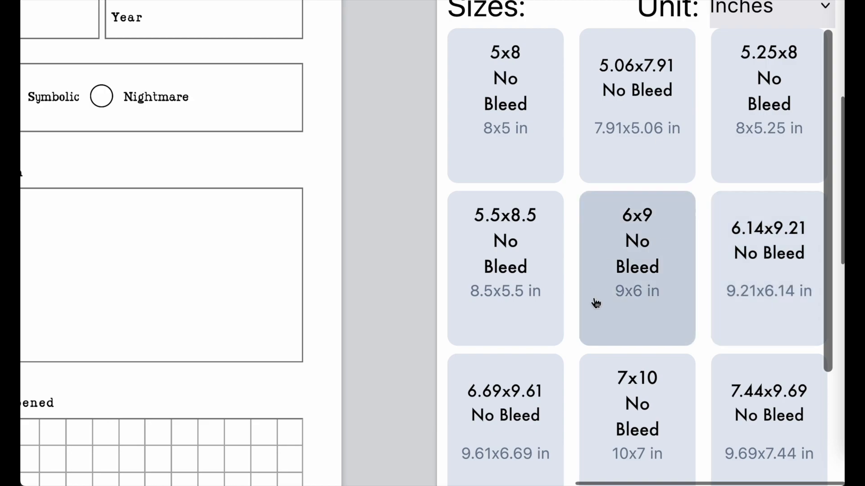
scroll(698, 245, down, 7)
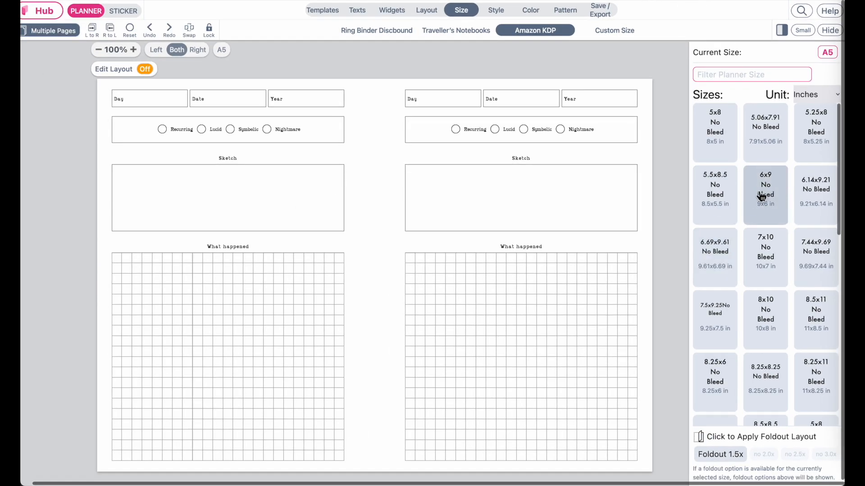
click(761, 196)
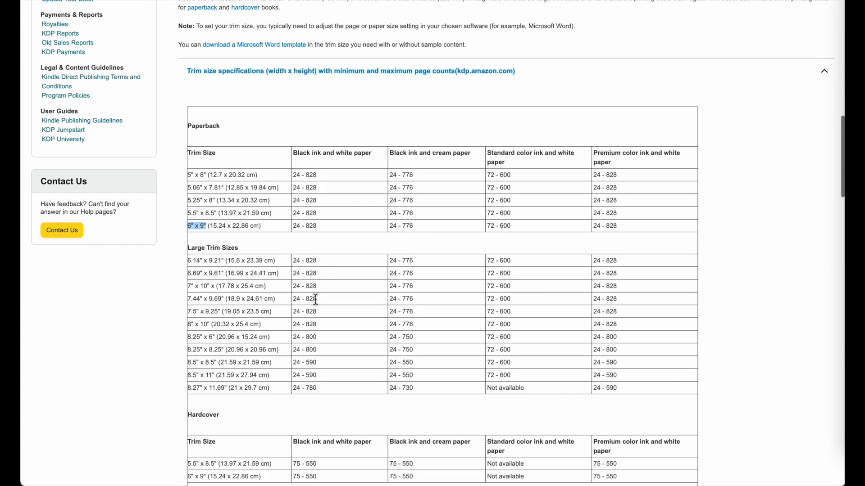
Switch to the KDP help page, find the Margins table, and highlight the 24 to 150 pages entry
scroll(316, 299, down, 15)
scroll(315, 300, down, 6)
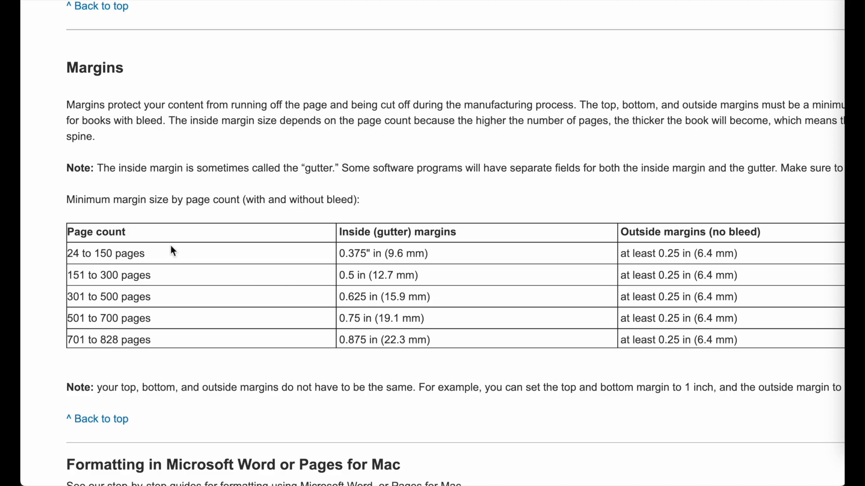
drag(63, 262, 156, 258)
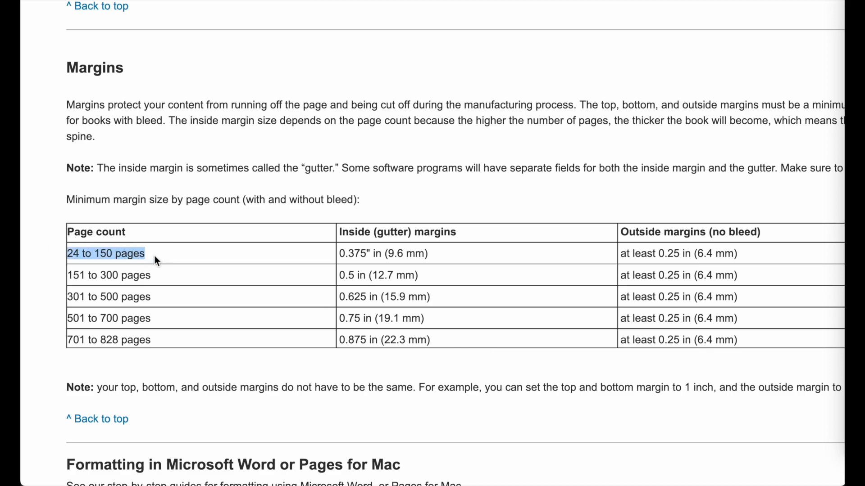
click(293, 284)
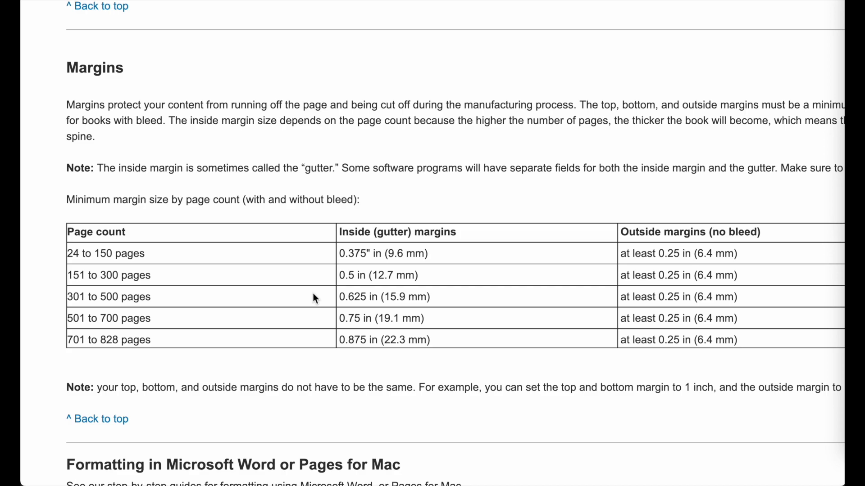
drag(66, 256, 174, 264)
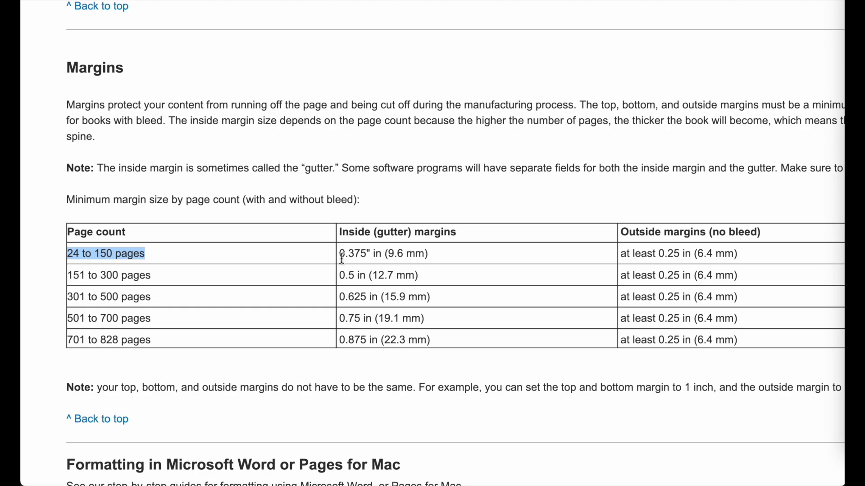
Check the inside margin and the no-bleed outside margin for 24 to 150 pages, highlighting the outside value
drag(340, 254, 450, 222)
click(431, 245)
scroll(627, 255, right, 4)
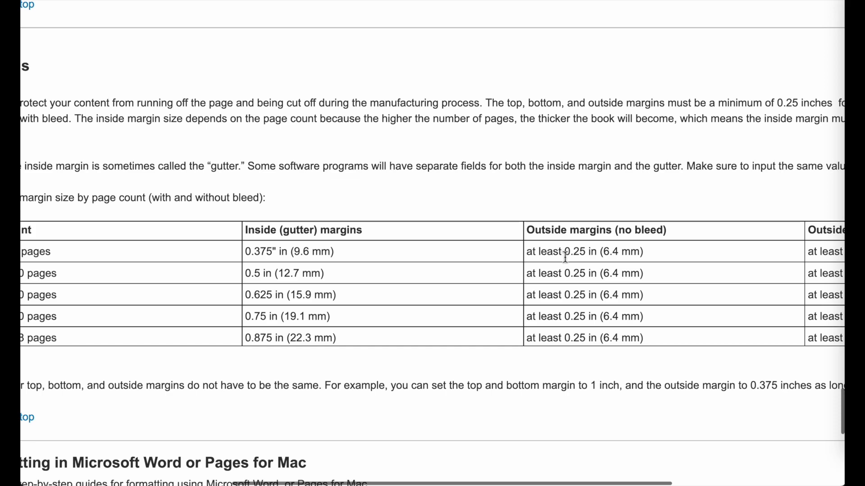
drag(565, 253, 584, 253)
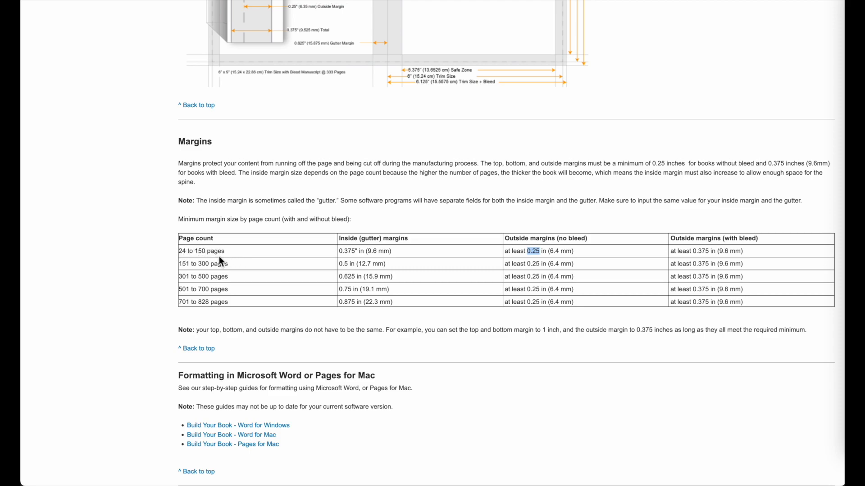
Highlight the 0.375 value of the inside (gutter) margin in the 24 to 150 pages row
scroll(219, 257, up, 5)
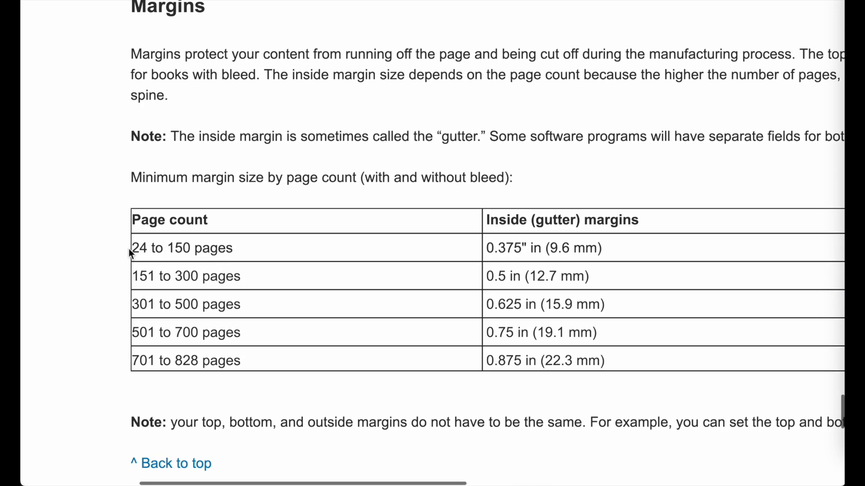
scroll(585, 250, right, 3)
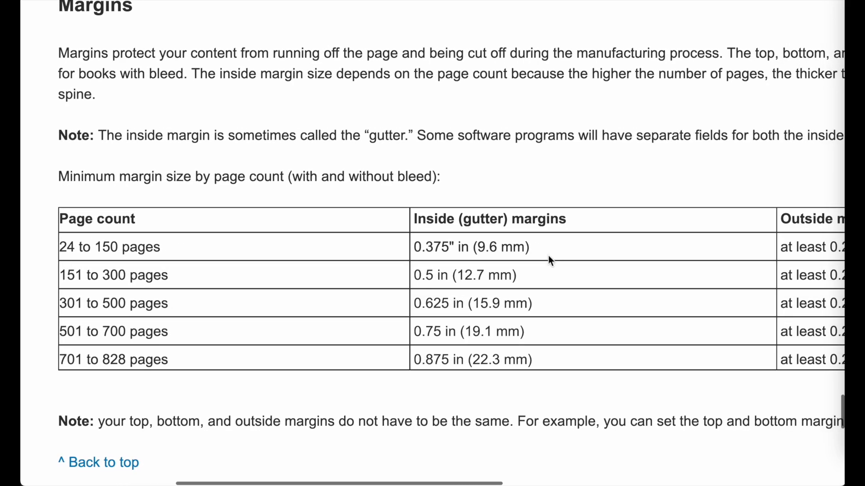
drag(414, 248, 449, 248)
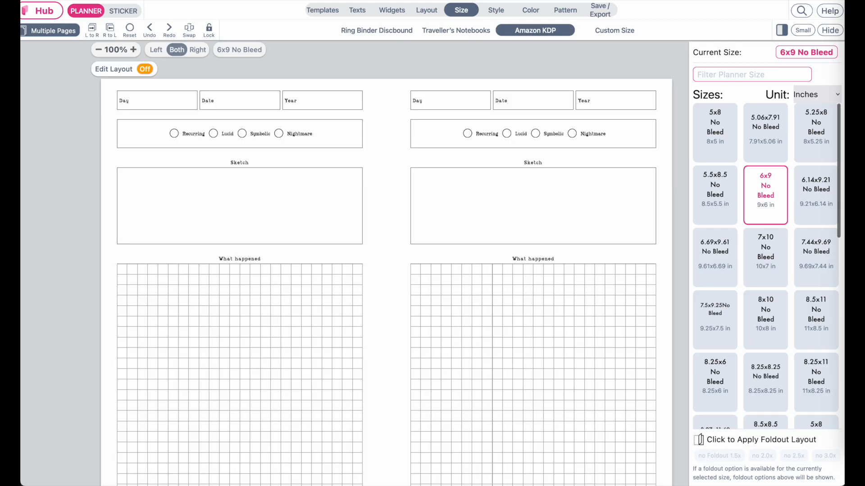
Switch to Planify Pro and set the layout's Inner Padding to 0.375 inch
click(426, 13)
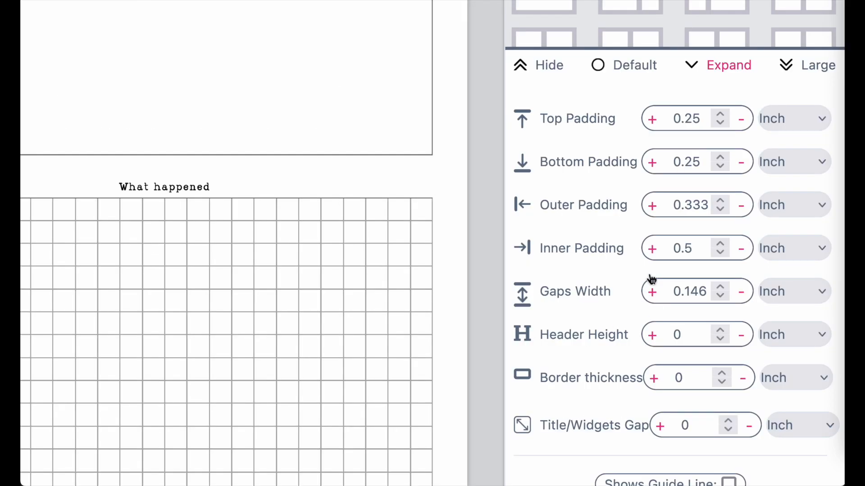
click(685, 247)
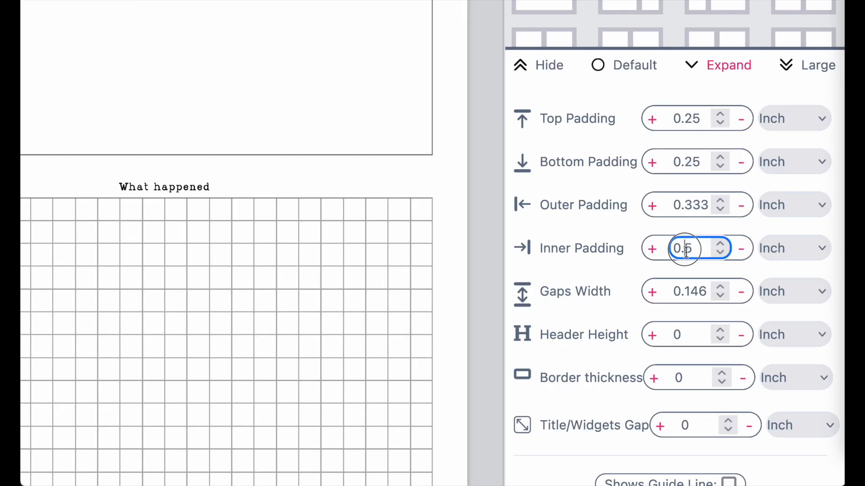
double_click(668, 250)
text(0.375)
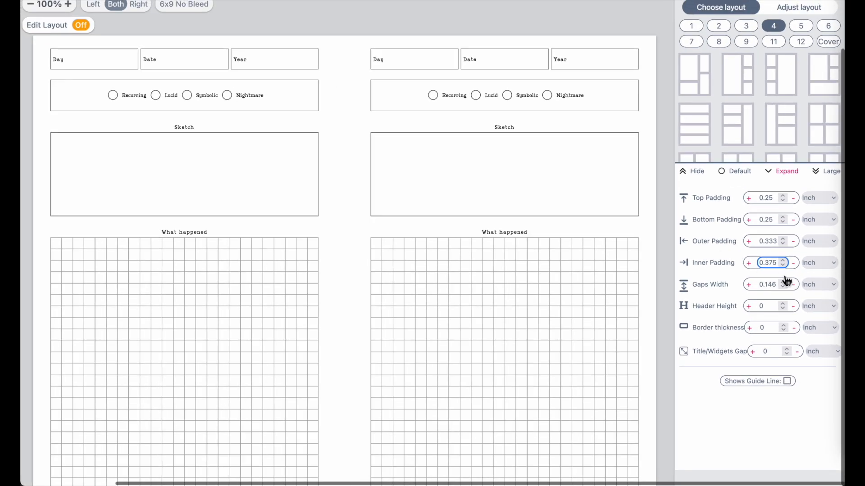
key(Return)
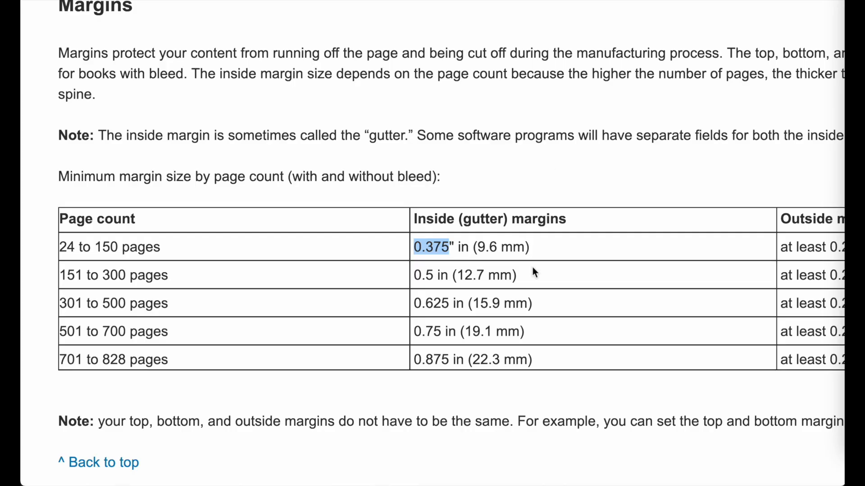
Check the no-bleed outside margin in the KDP table, and set the layout's Outer Padding to 0.25 inch in Planify Pro
scroll(533, 273, right, 5)
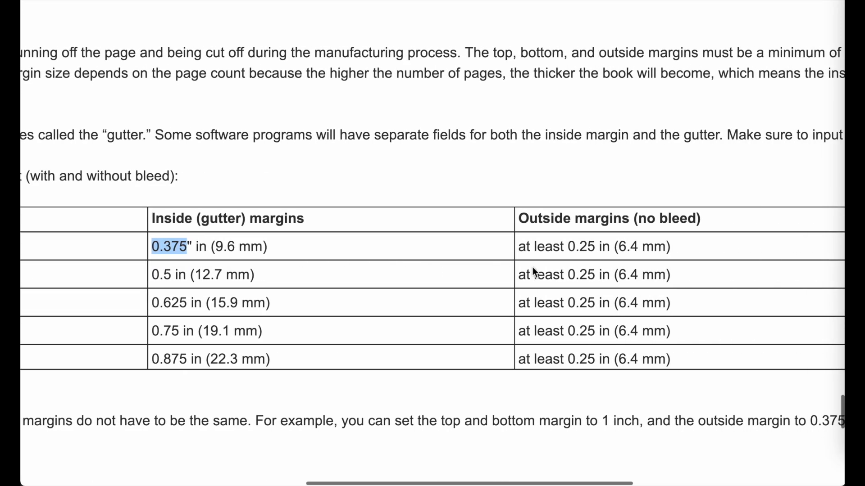
drag(565, 247, 595, 250)
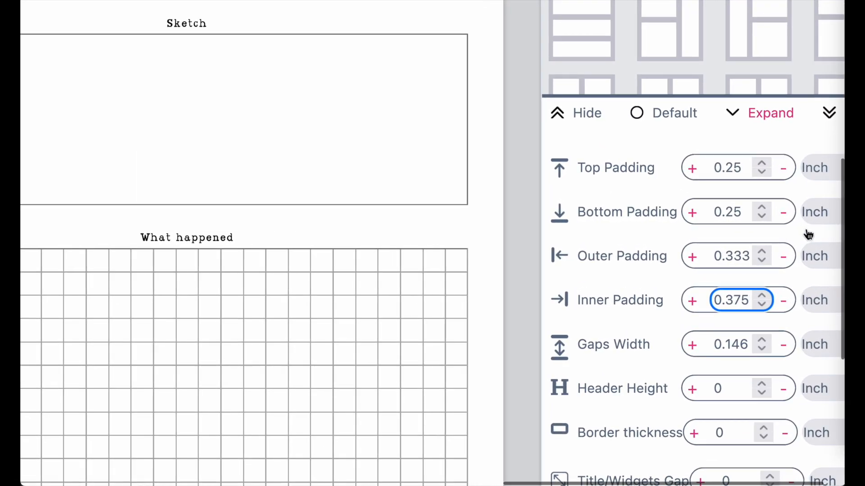
double_click(732, 264)
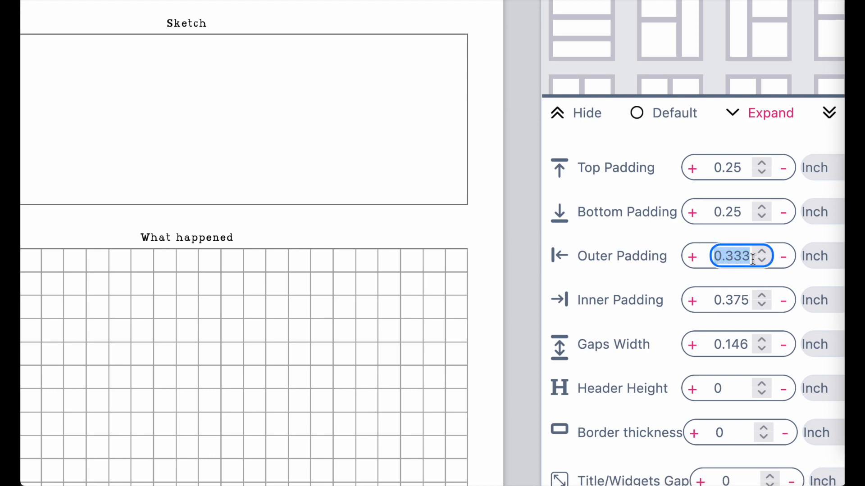
text(0.25)
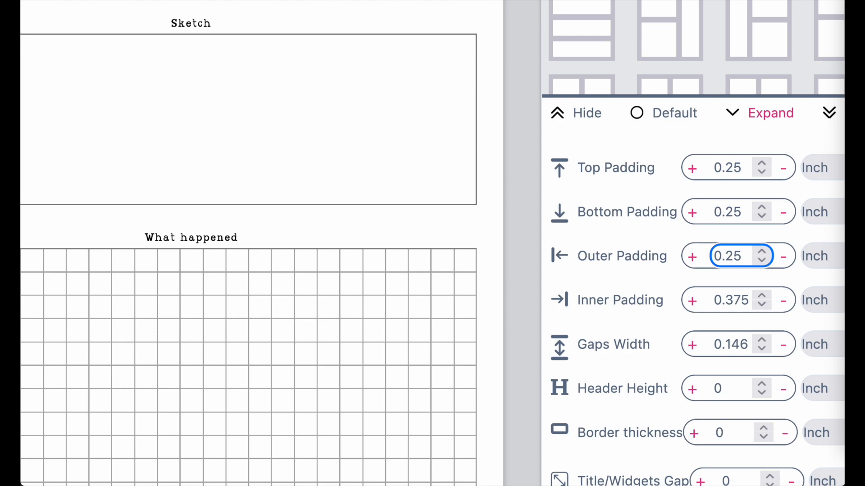
click(742, 213)
drag(742, 213, 715, 215)
click(743, 167)
drag(742, 168, 713, 171)
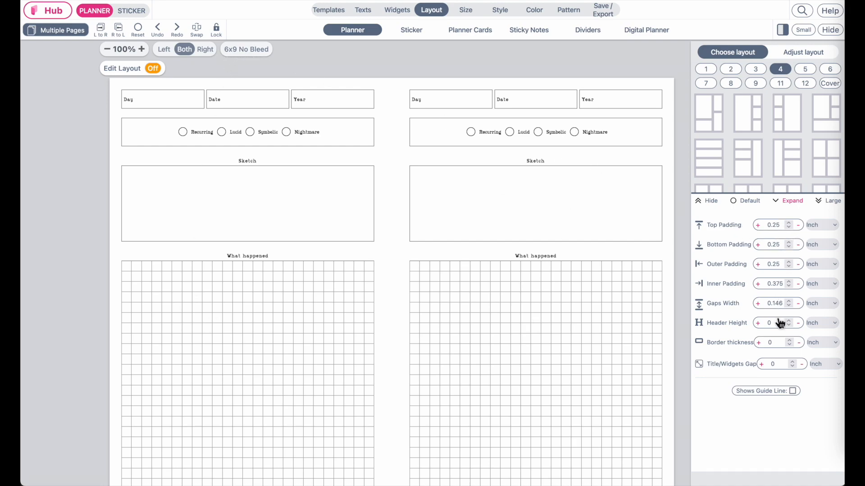
Show the multiple-pages list and duplicate the journal spread until the workspace holds 10 pages
click(63, 36)
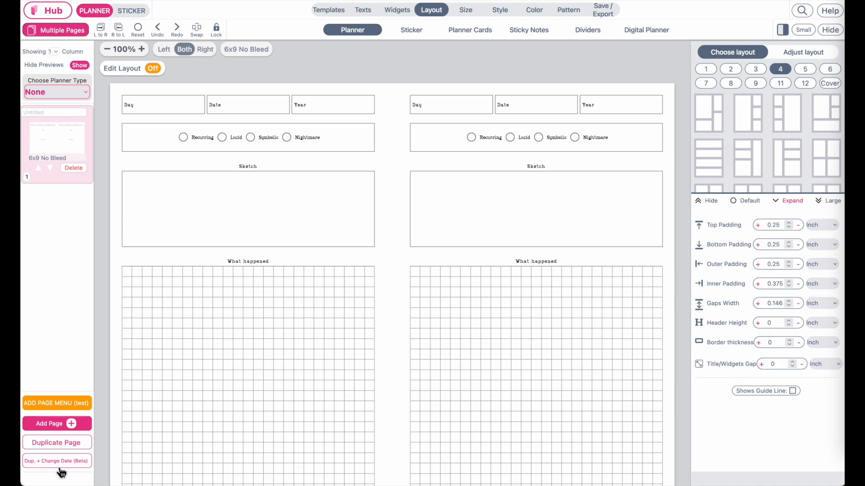
scroll(323, 404, left, 1)
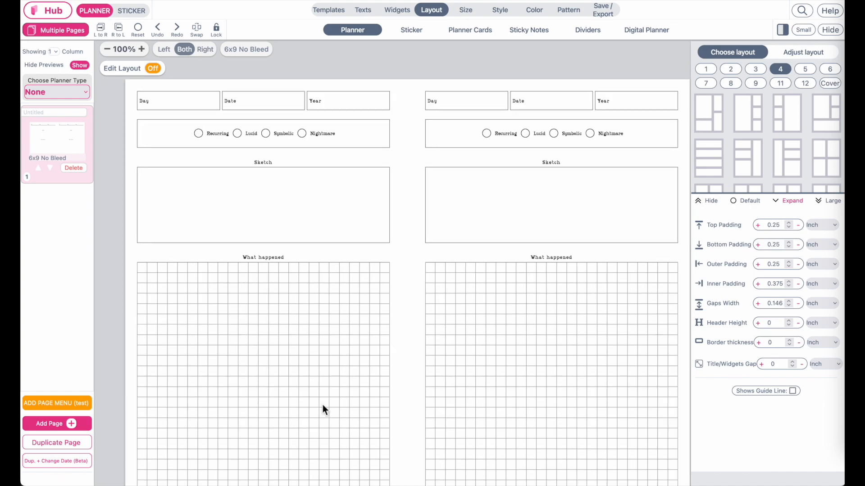
scroll(377, 393, right, 1)
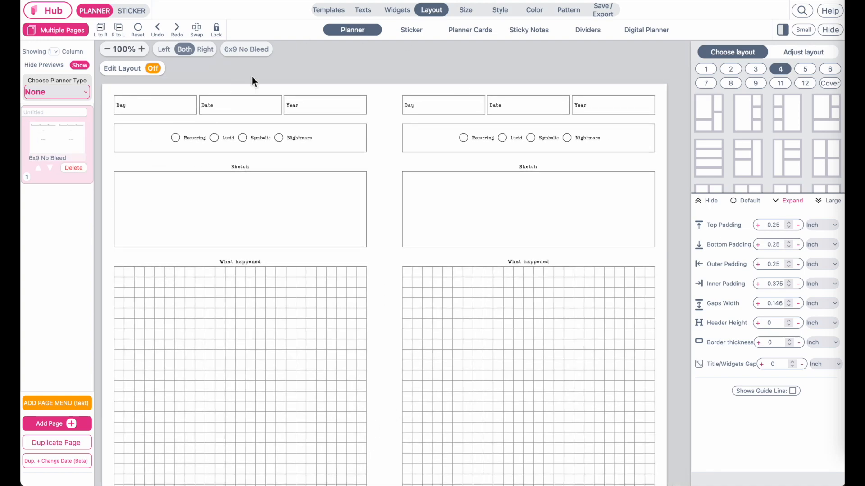
click(55, 450)
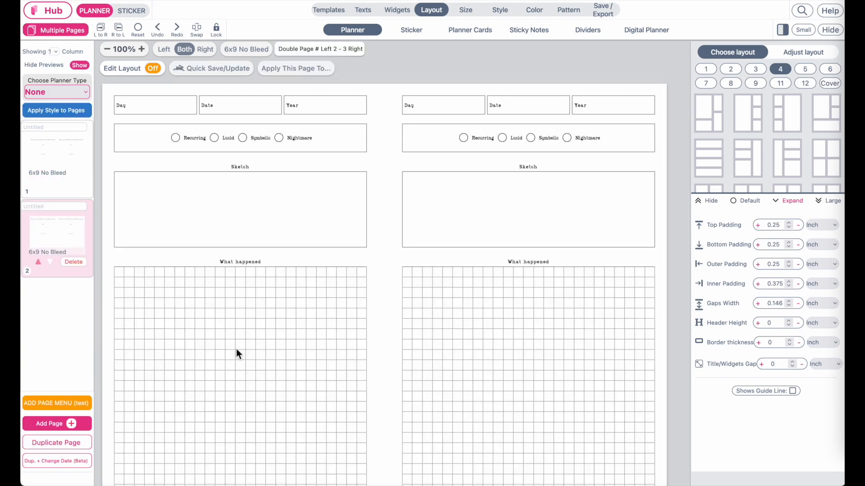
click(29, 445)
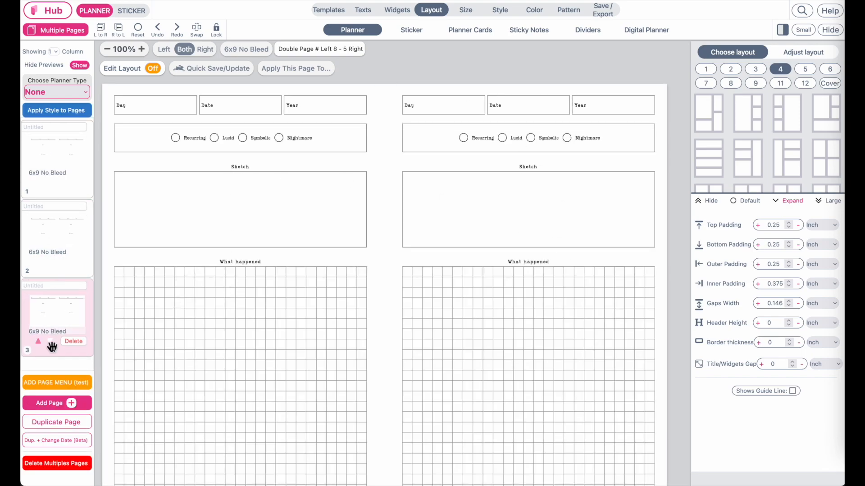
click(67, 427)
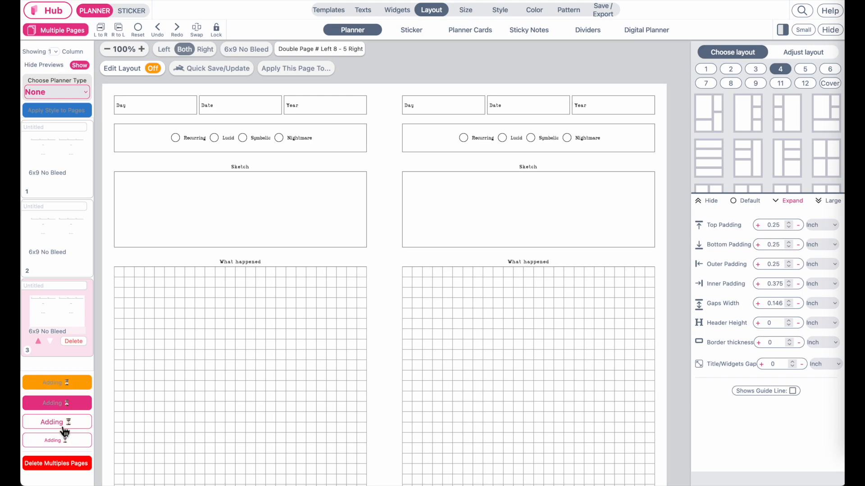
scroll(65, 432, up, 5)
scroll(65, 432, left, 2)
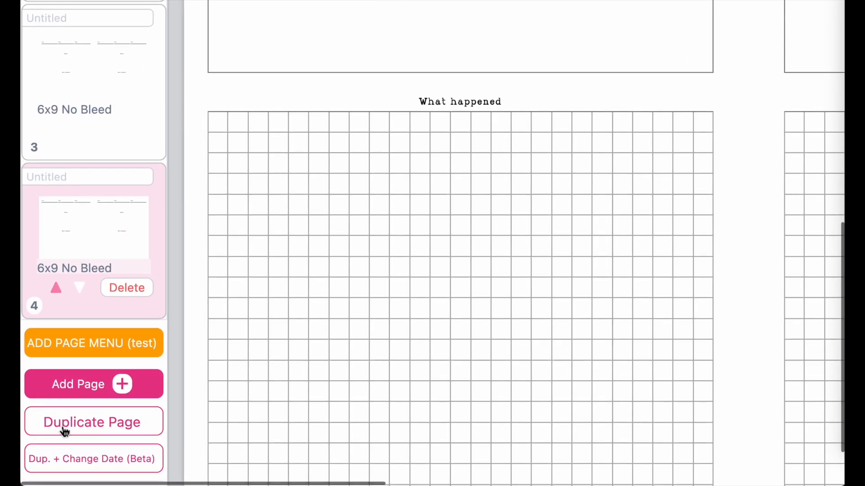
scroll(65, 432, down, 5)
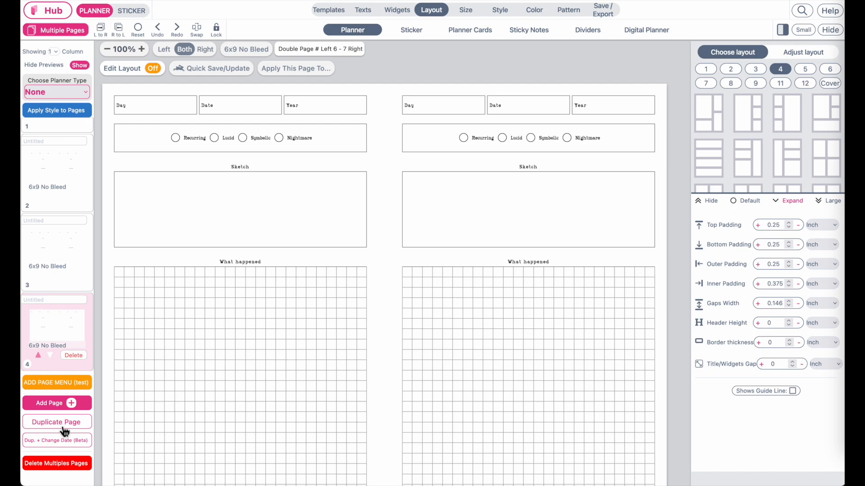
click(65, 430)
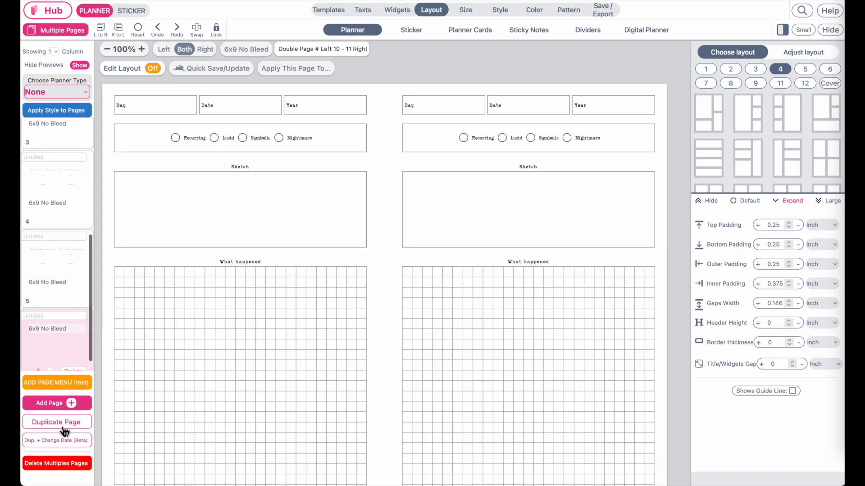
click(65, 422)
click(65, 422)
click(65, 422)
click(65, 422)
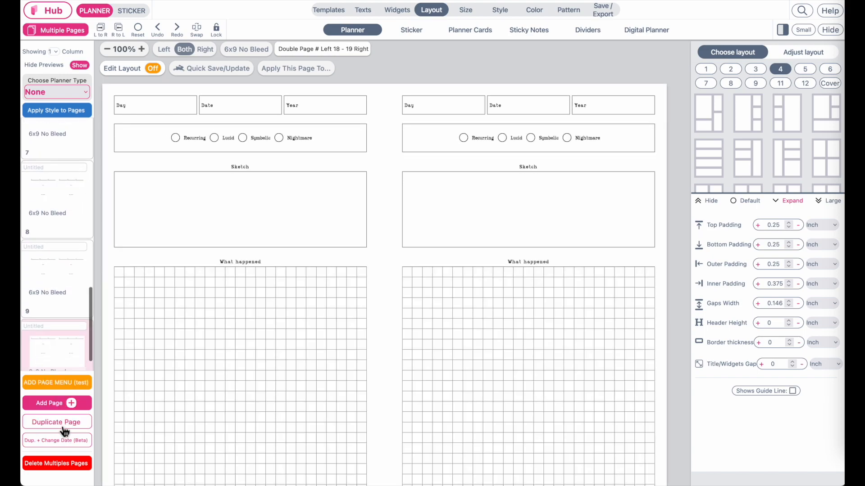
Copy pages 1 through 10 with the Multiple Change Dates insert option and add them at the bottom of the planner
click(38, 388)
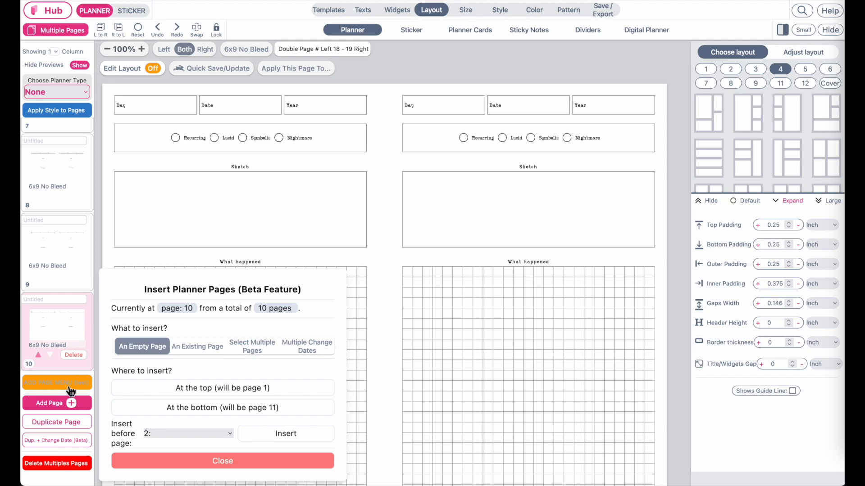
click(315, 346)
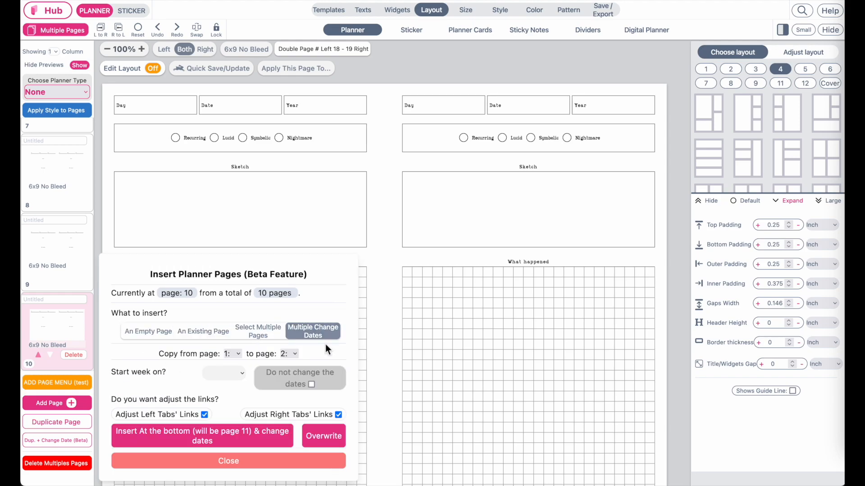
click(236, 353)
click(236, 353)
click(296, 355)
click(301, 445)
click(243, 443)
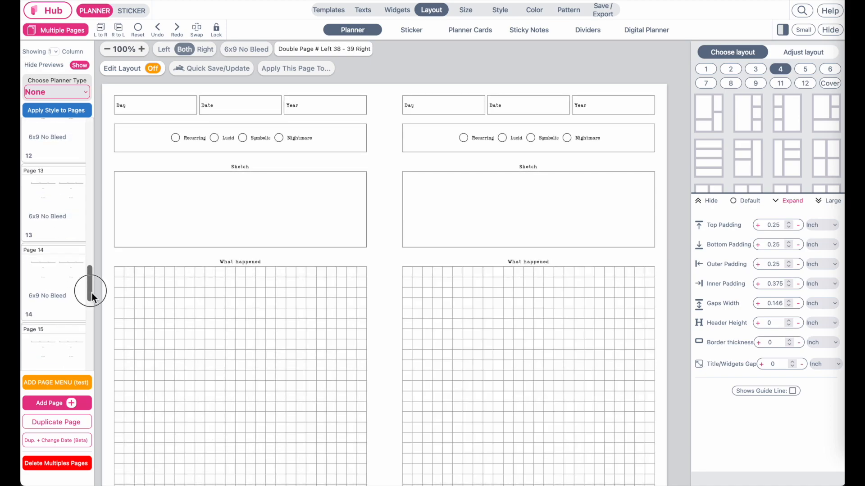
Copy pages 1 through 20 with the Multiple Change Dates insert option and add them after the last page
drag(90, 288, 89, 356)
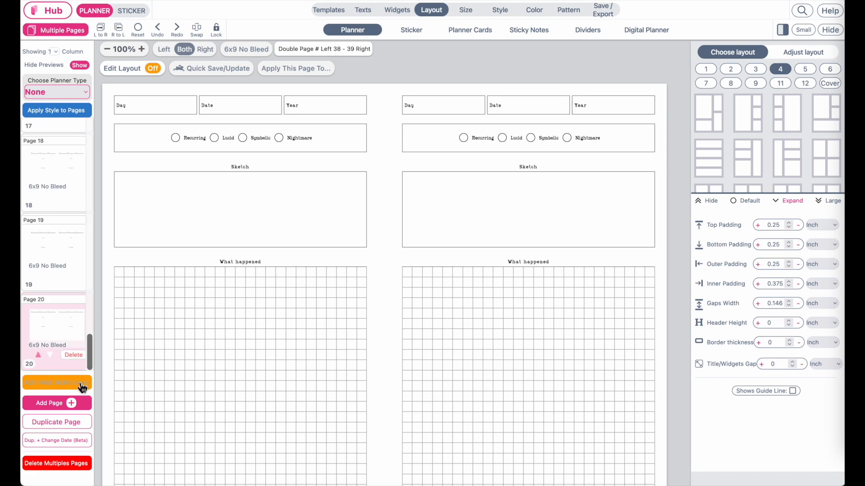
click(58, 382)
click(310, 345)
click(216, 356)
click(217, 356)
click(294, 355)
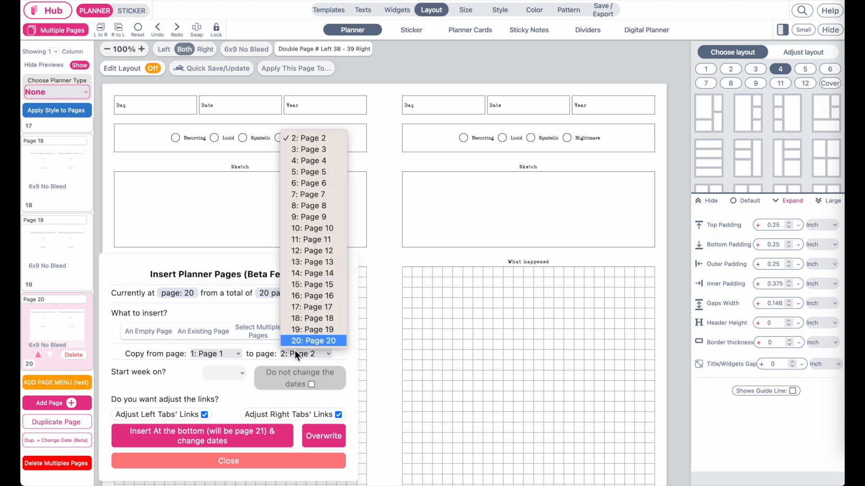
click(295, 345)
click(217, 441)
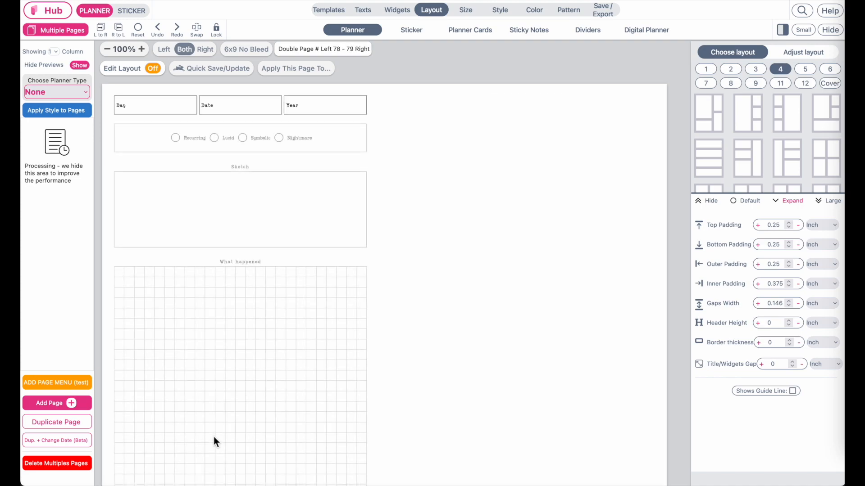
Duplicate the last page of the planner repeatedly until the workspace holds 50 pages
scroll(68, 332, down, 20)
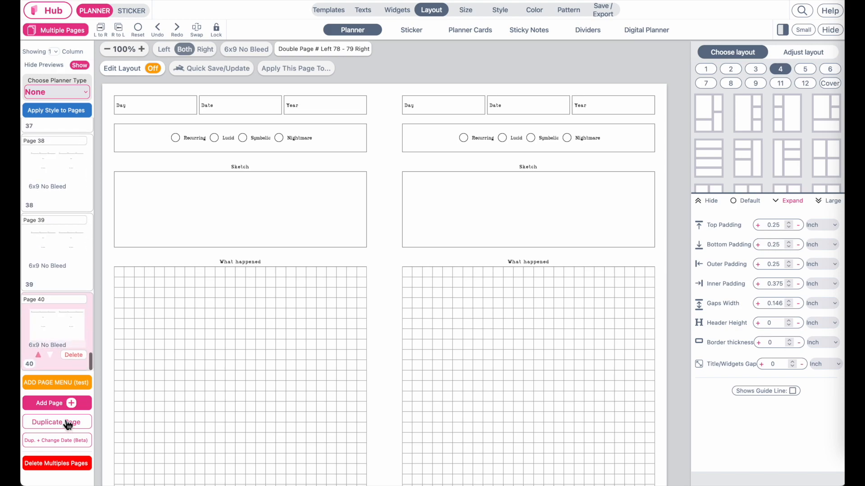
click(52, 430)
click(50, 428)
click(49, 427)
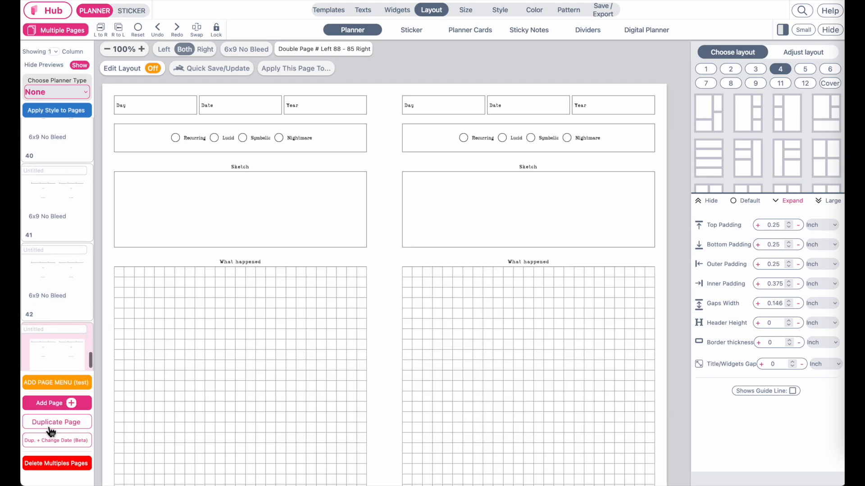
click(51, 423)
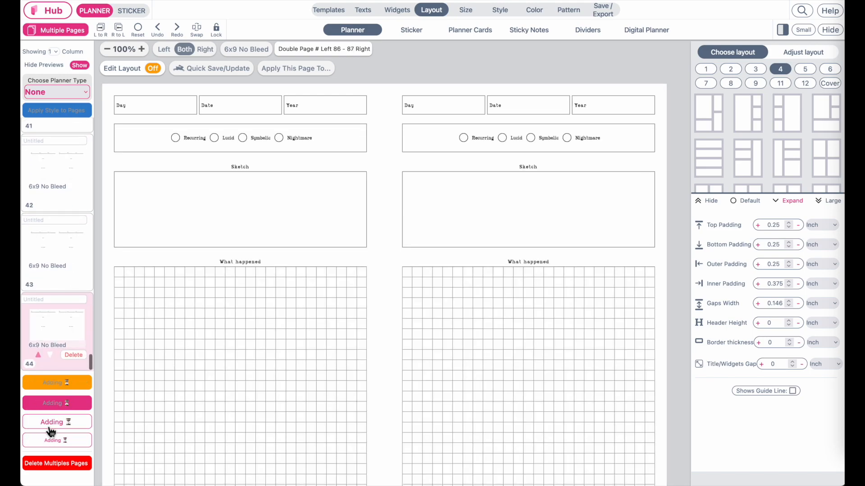
click(51, 423)
click(50, 428)
click(50, 428)
click(51, 423)
click(51, 423)
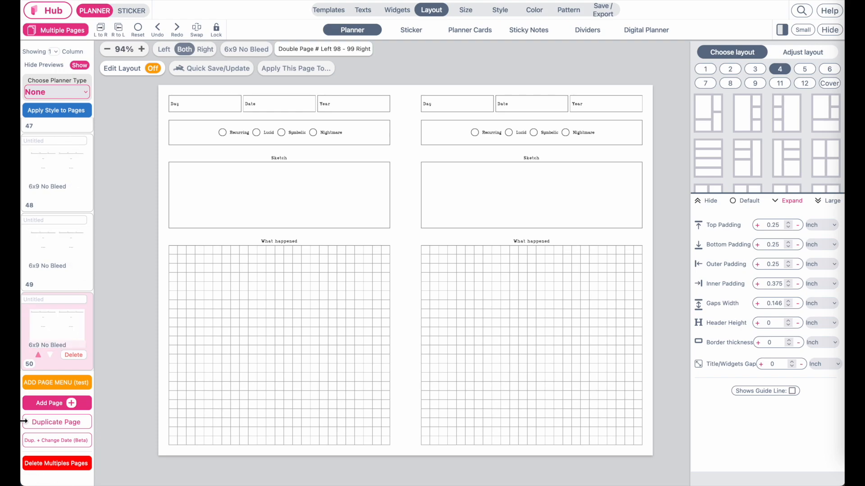
Open the PDF export settings for all pages as KDP Interior, and select page 1 in the page list
click(603, 15)
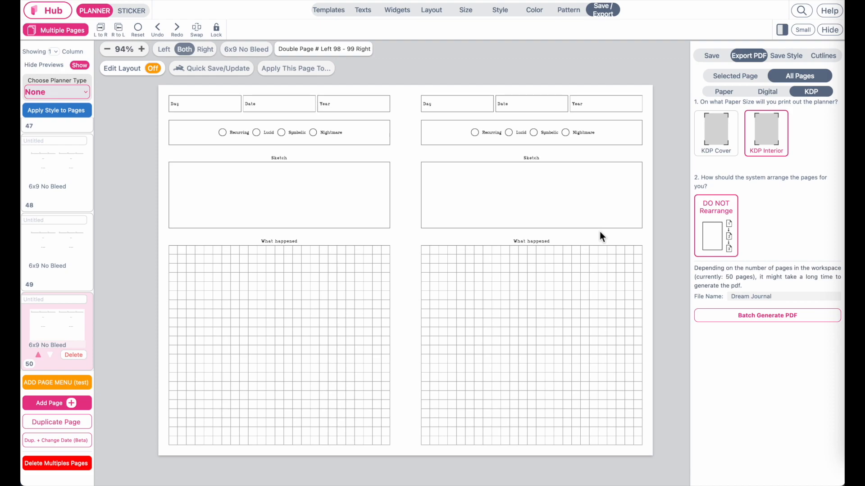
scroll(38, 222, up, 20)
drag(91, 269, 89, 128)
click(41, 163)
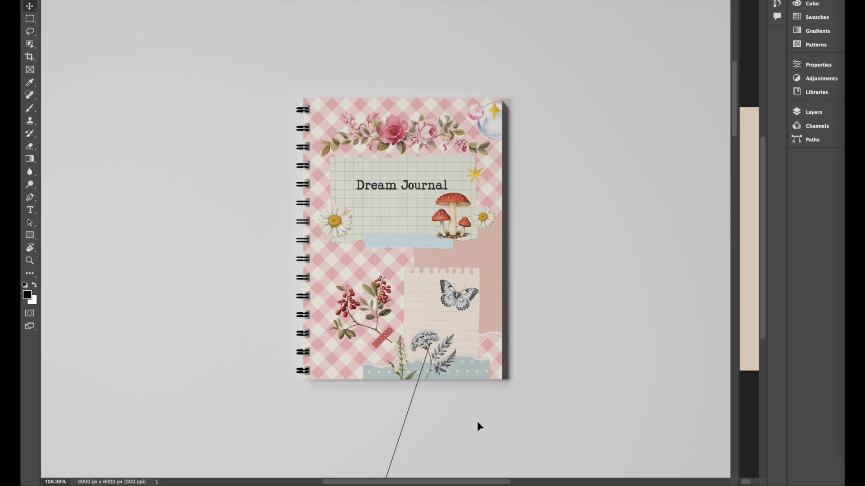
Examine the Dream Journal and 2024 planner mockups in Photoshop for how the first spread meets the cover, and return to Planify Pro
scroll(477, 421, down, 10)
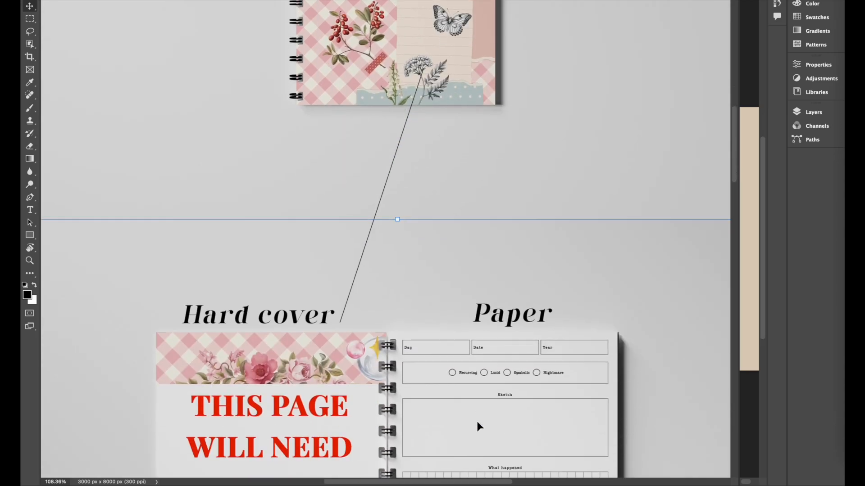
scroll(514, 472, down, 2)
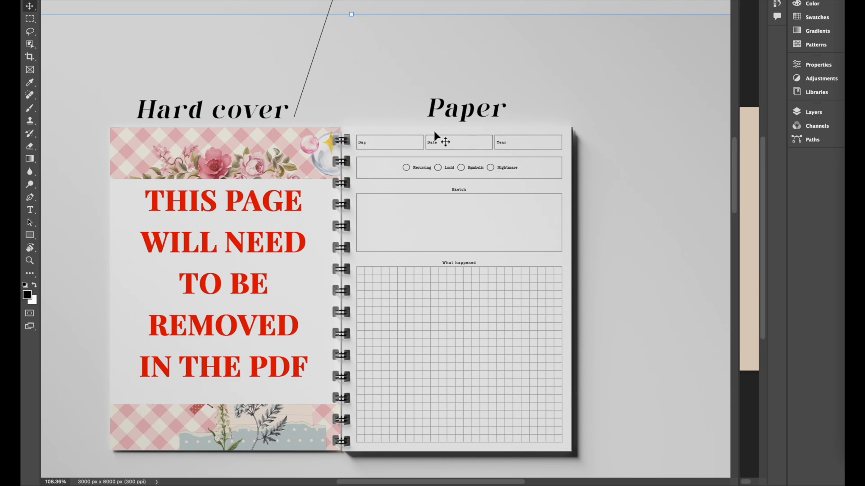
scroll(390, 132, up, 10)
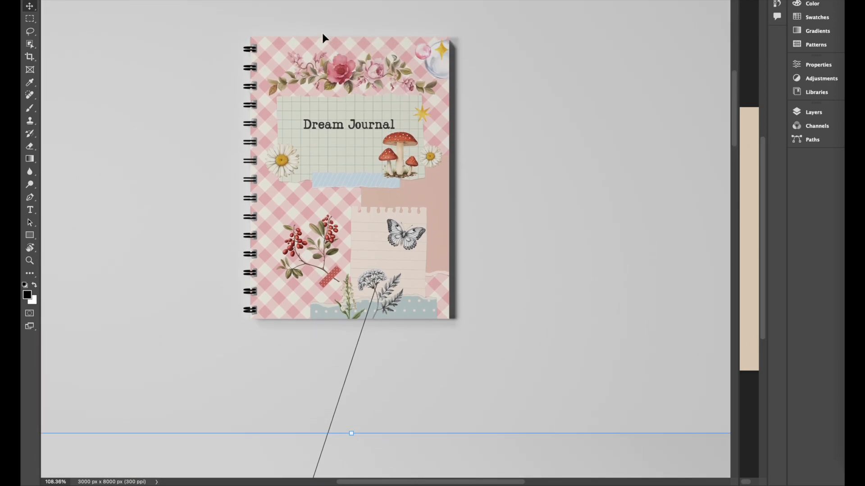
scroll(384, 292, down, 8)
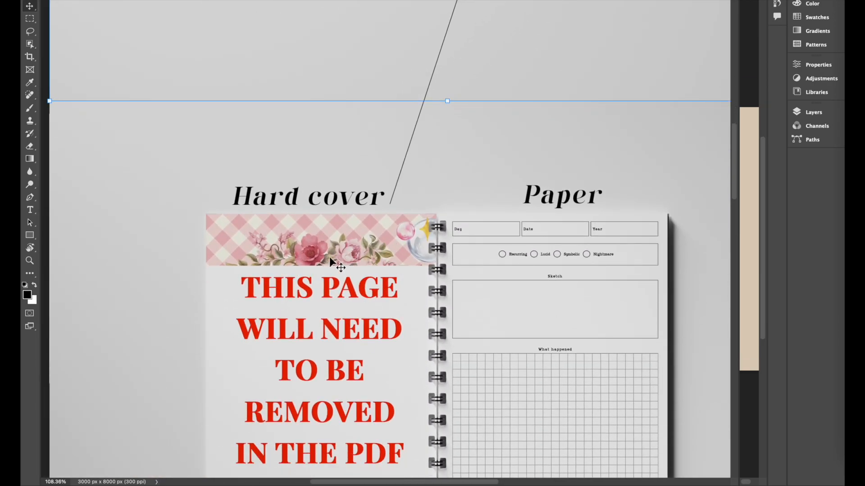
scroll(334, 265, right, 5)
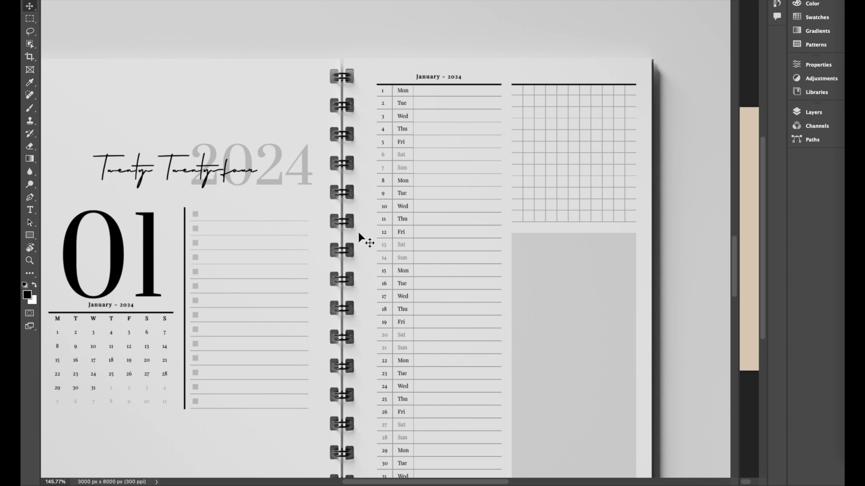
scroll(359, 234, down, 2)
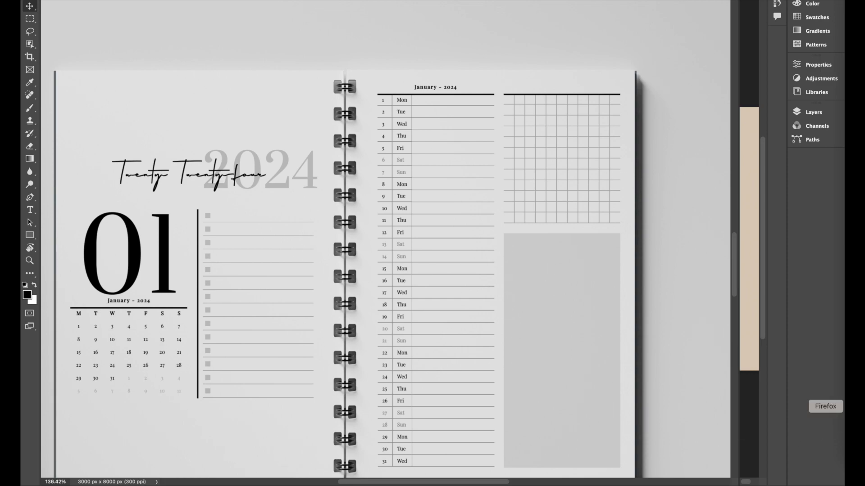
click(856, 406)
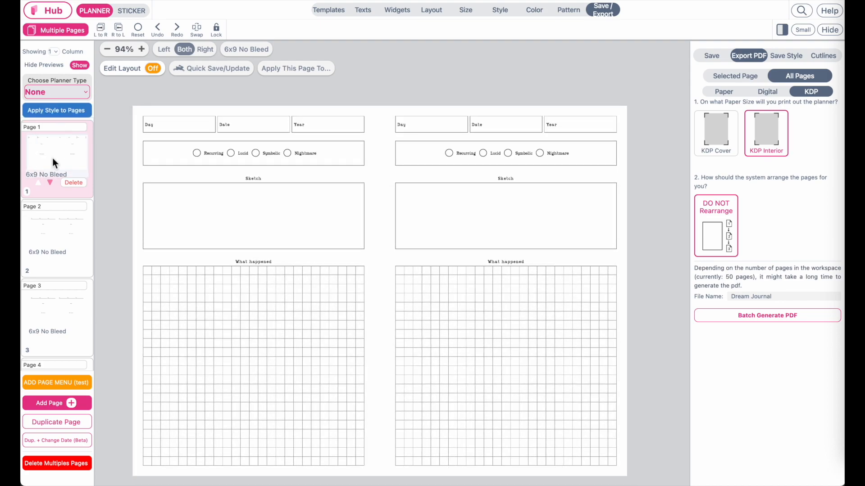
scroll(315, 138, up, 1)
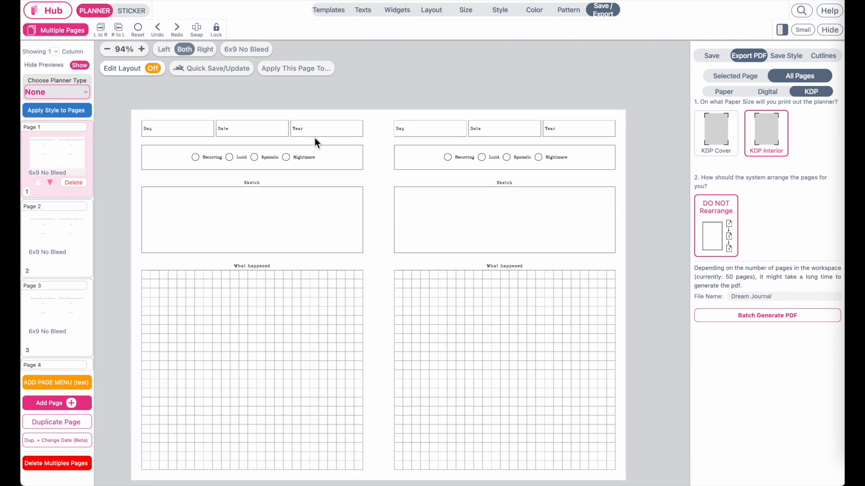
Examine page 1's left and right pages individually, and return to the view of both pages
click(164, 49)
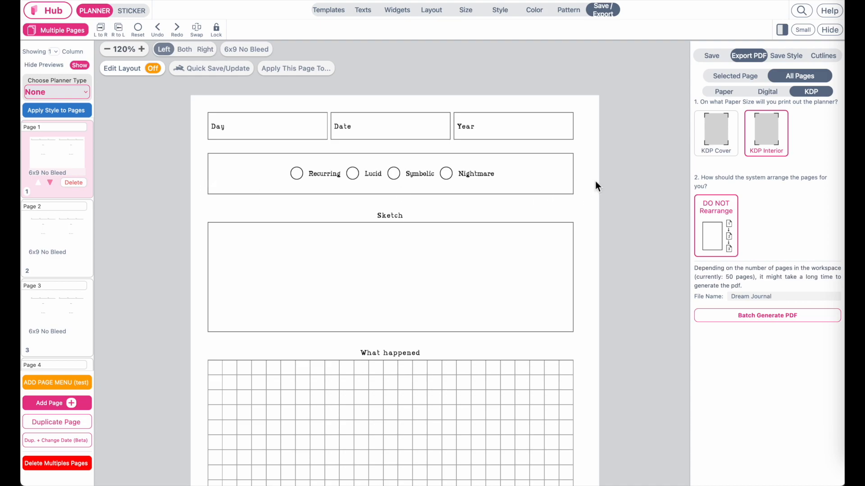
click(192, 54)
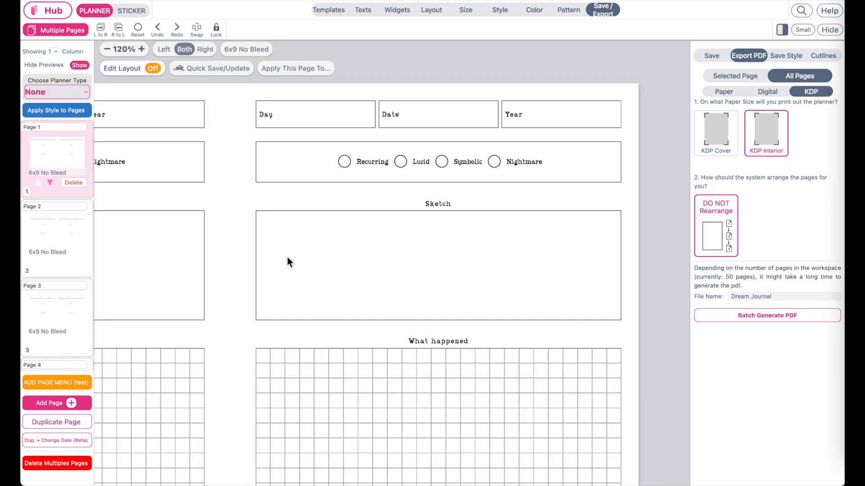
click(205, 49)
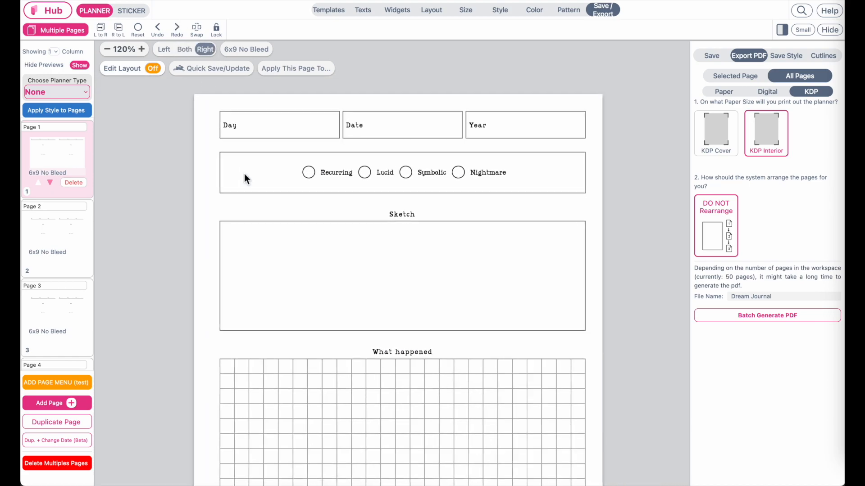
click(188, 53)
scroll(388, 183, up, 3)
drag(388, 183, 370, 169)
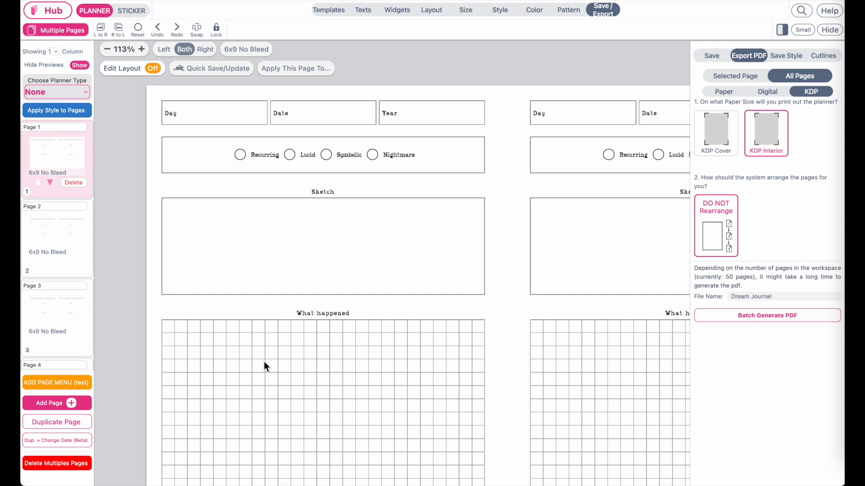
Add a custom text sticker reading "Remove this Page" to the left page of page 1 and place it over the Sketch box
click(135, 17)
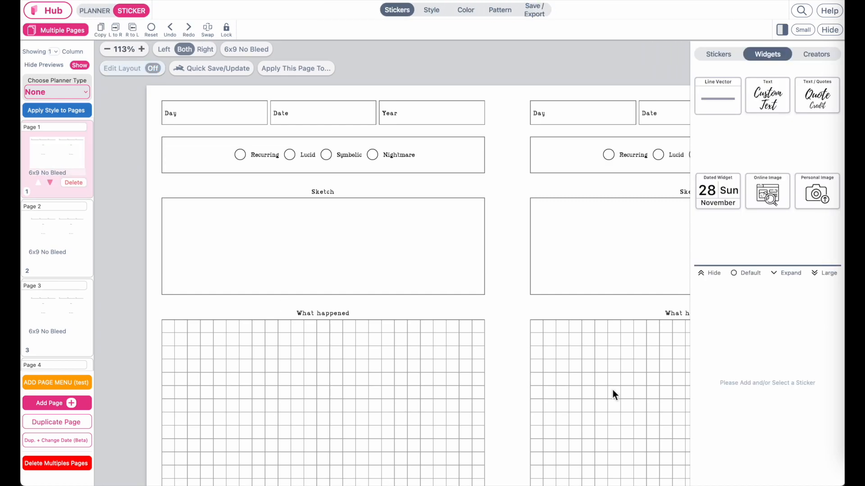
click(773, 105)
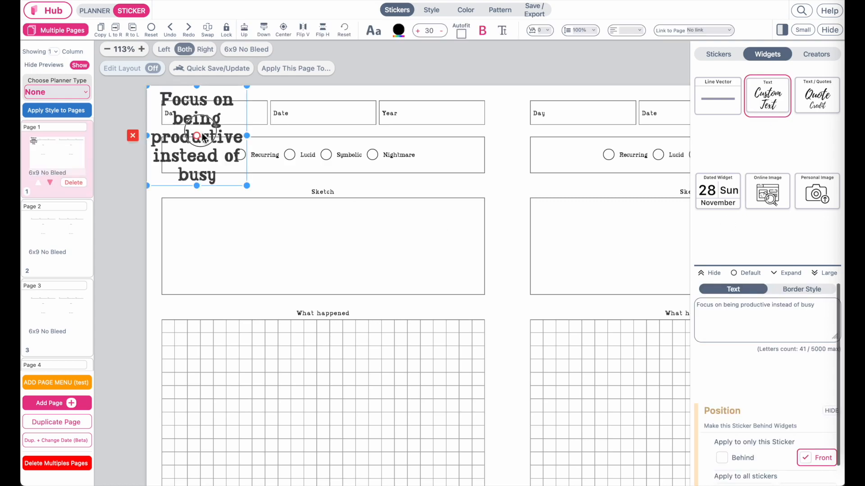
mouse_move(301, 318)
mouse_down()
mouse_move(466, 334)
mouse_move(448, 344)
mouse_up()
drag(816, 305, 643, 304)
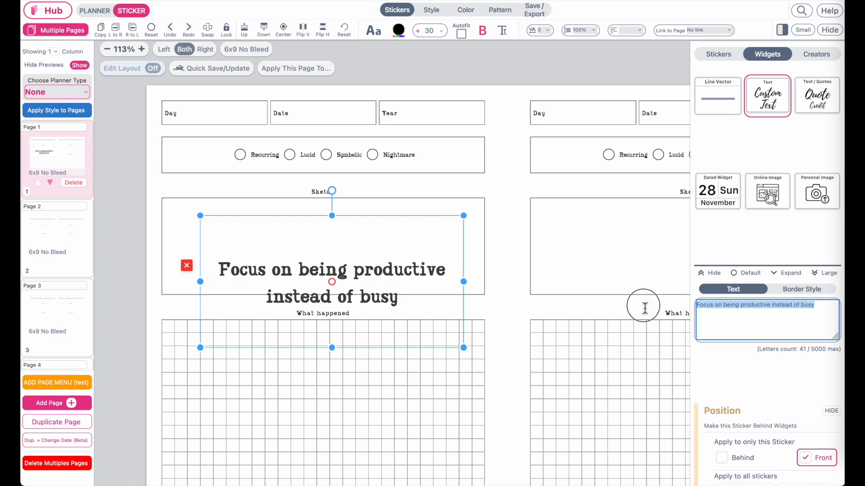
text(Remove t)
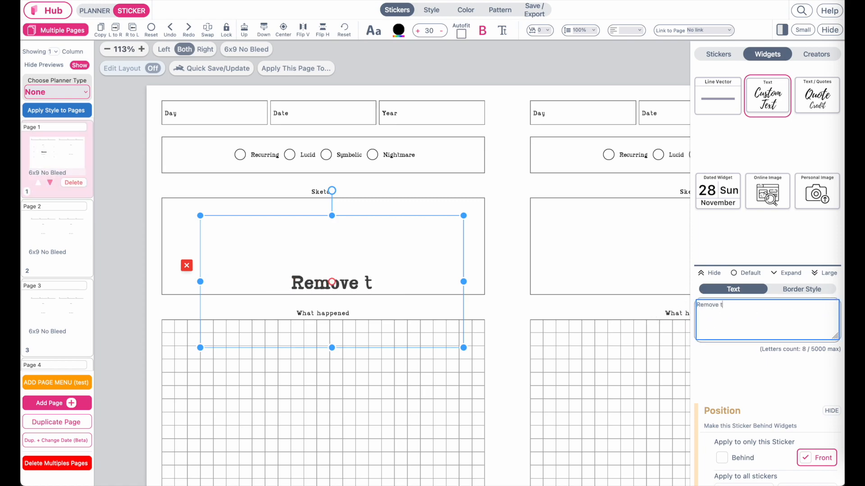
text(his Page)
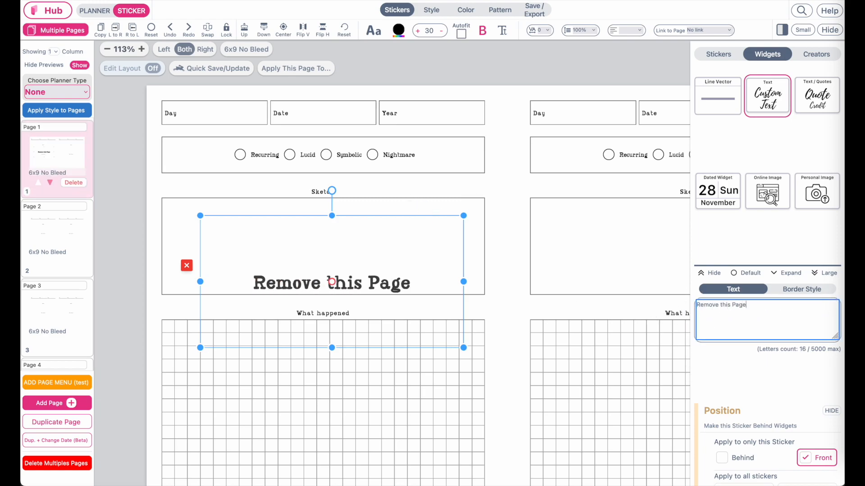
click(469, 192)
drag(377, 273, 369, 241)
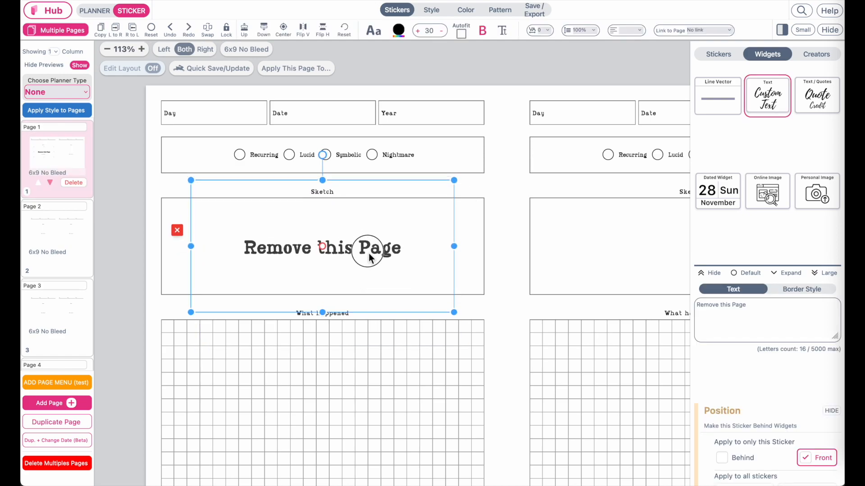
Color the "Remove this Page" sticker red, set its font size to 80, and move it across the Sketch and What happened sections
click(399, 30)
click(407, 79)
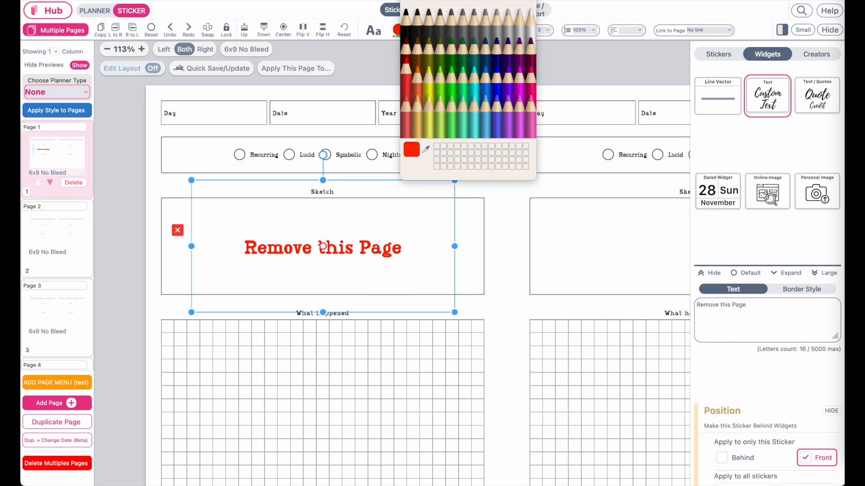
click(321, 247)
drag(399, 272, 401, 281)
click(432, 32)
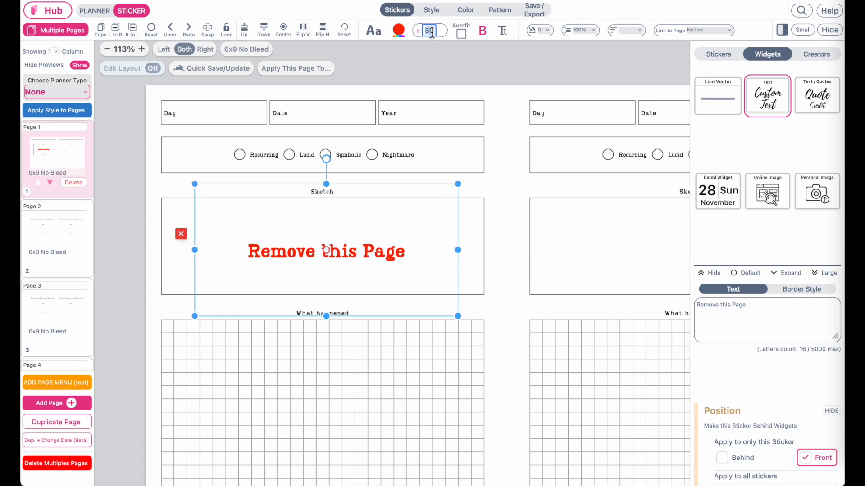
text(80)
scroll(348, 290, down, 2)
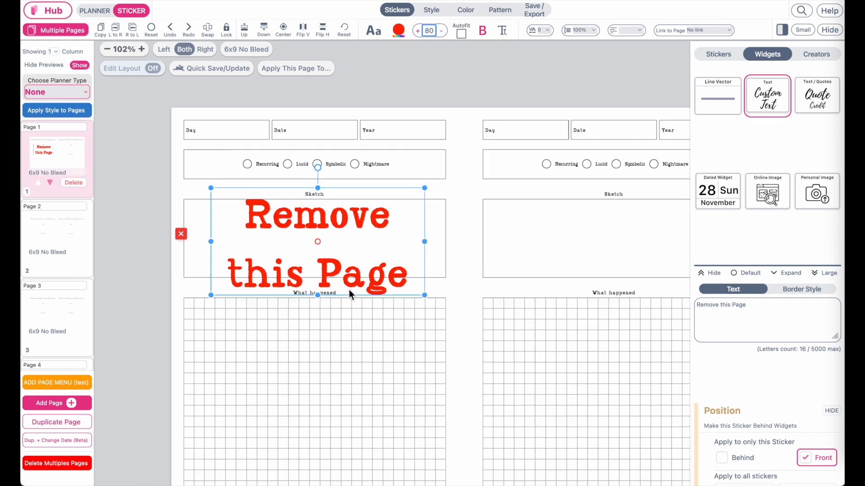
scroll(348, 290, up, 1)
click(336, 386)
click(326, 244)
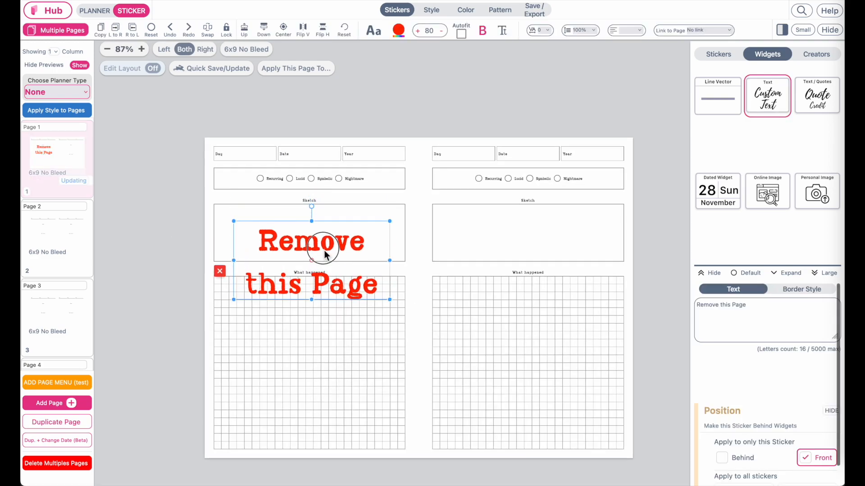
click(378, 182)
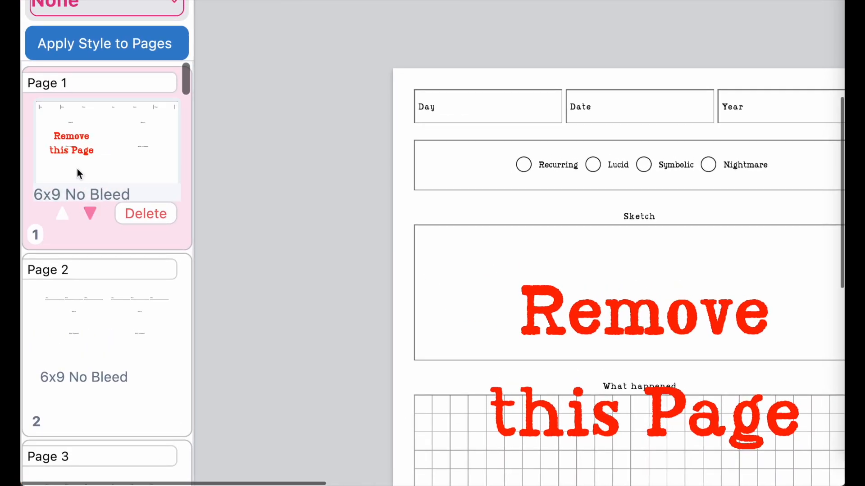
Batch generate the KDP Interior PDF of all pages and open the generated file
scroll(77, 170, down, 10)
scroll(388, 183, up, 10)
scroll(387, 183, down, 4)
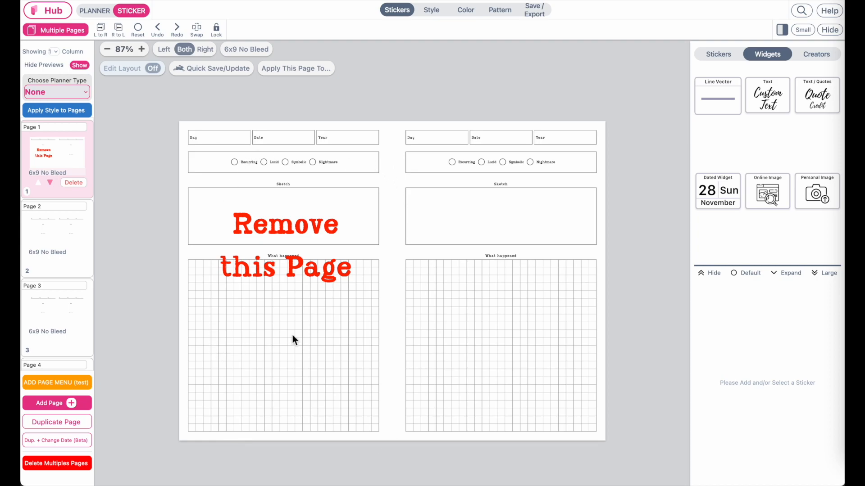
scroll(293, 334, right, 1)
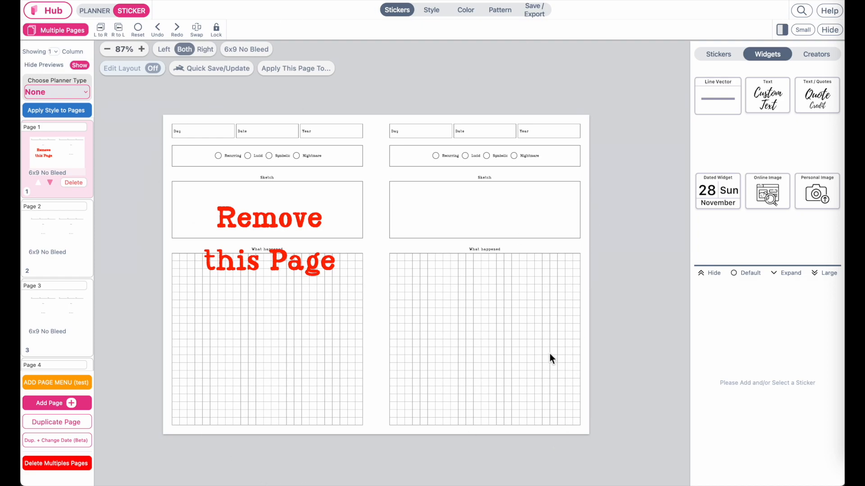
scroll(90, 171, down, 20)
scroll(93, 277, down, 20)
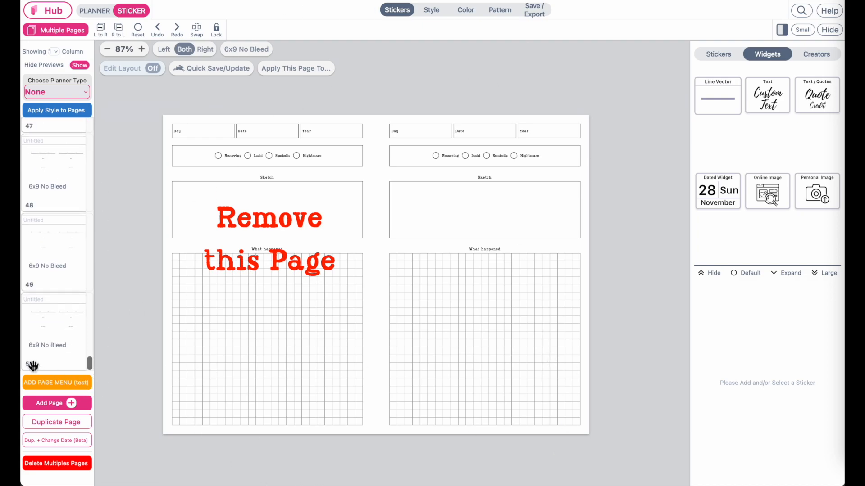
click(534, 10)
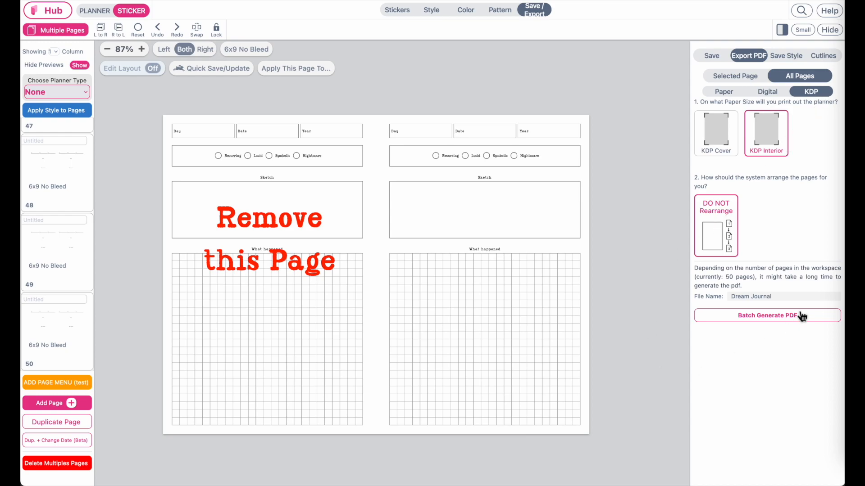
click(783, 316)
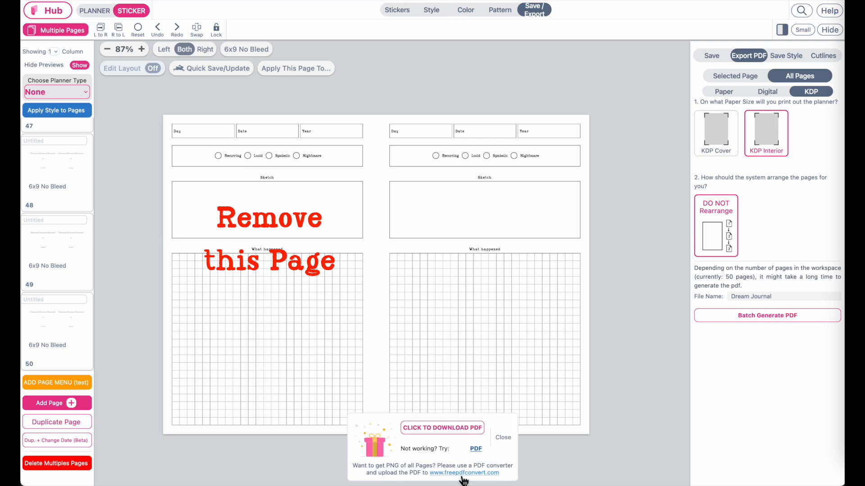
click(433, 437)
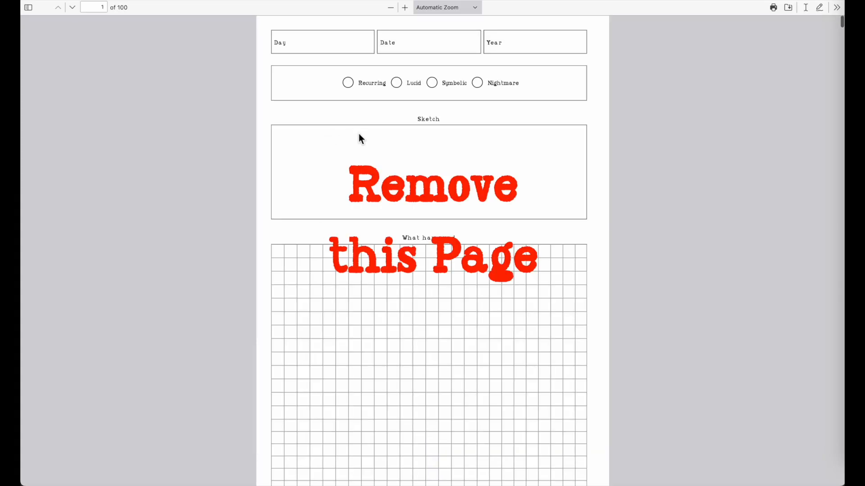
Examine the first two pages of the exported PDF and compare them with the hard cover mockup in Photoshop
scroll(359, 134, down, 5)
scroll(359, 133, up, 4)
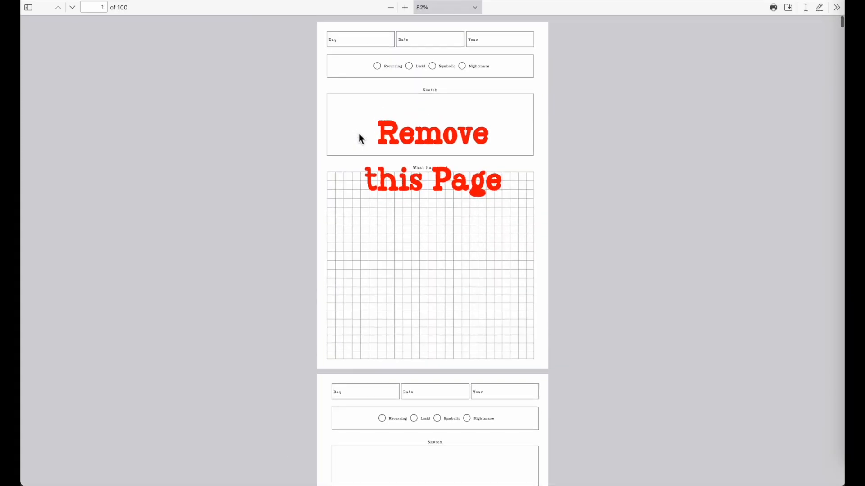
scroll(358, 133, up, 3)
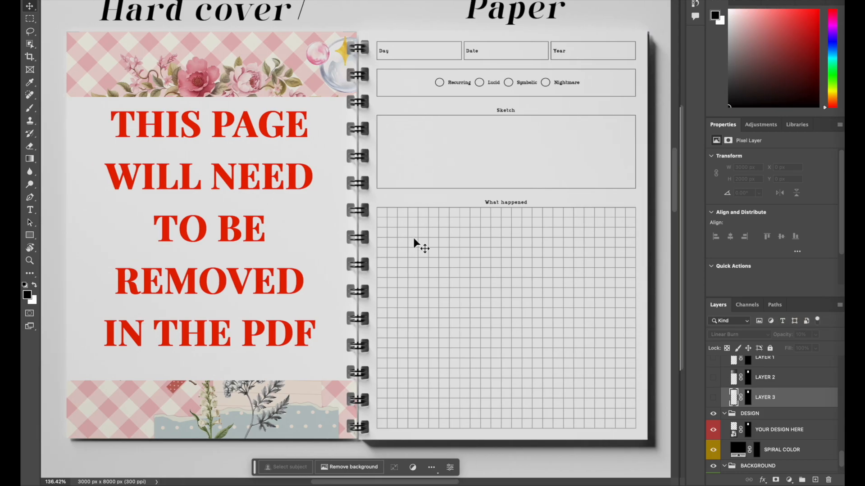
scroll(413, 239, right, 5)
scroll(413, 239, up, 5)
scroll(413, 239, up, 3)
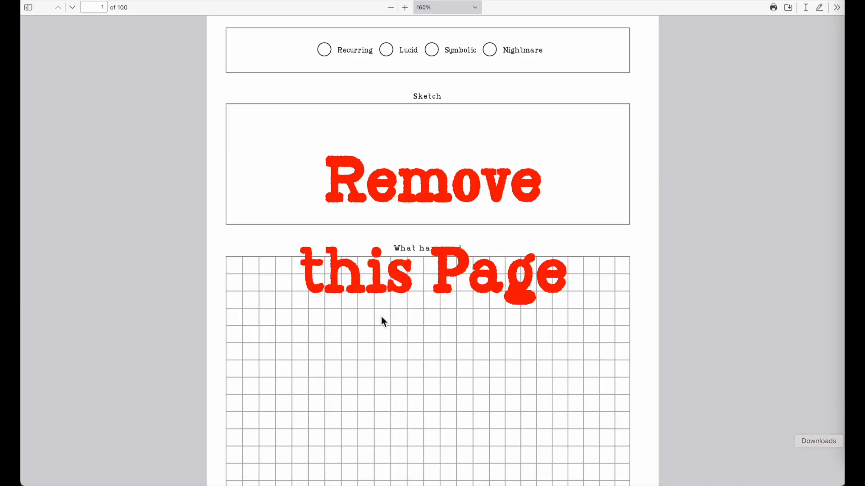
scroll(381, 317, down, 5)
scroll(369, 299, down, 8)
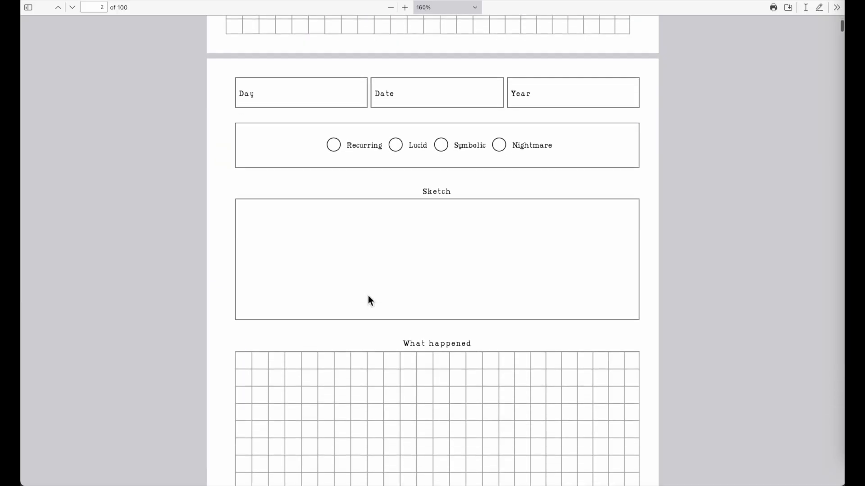
scroll(375, 231, down, 5)
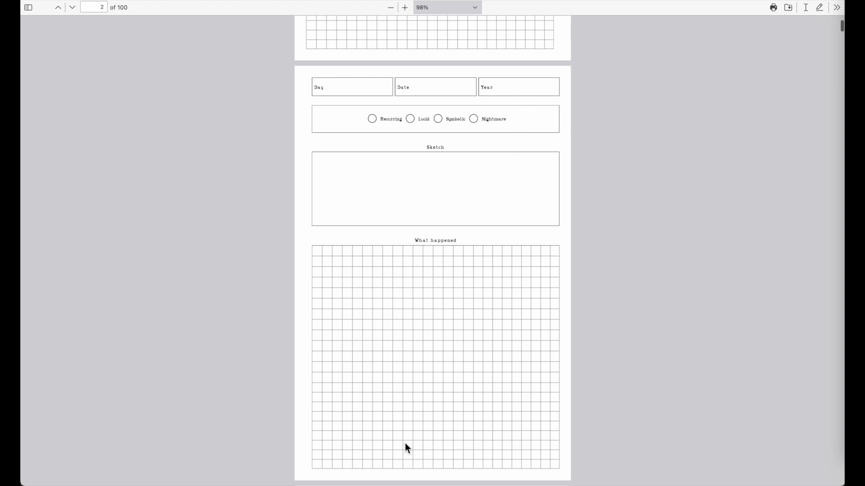
scroll(305, 177, up, 8)
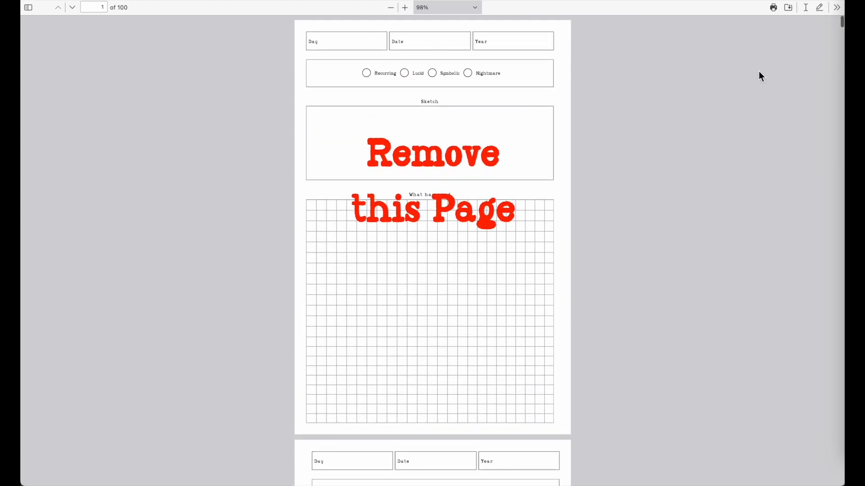
Save the PDF in Downloads as "KDP DREAM JOURNAL Internal"
click(788, 9)
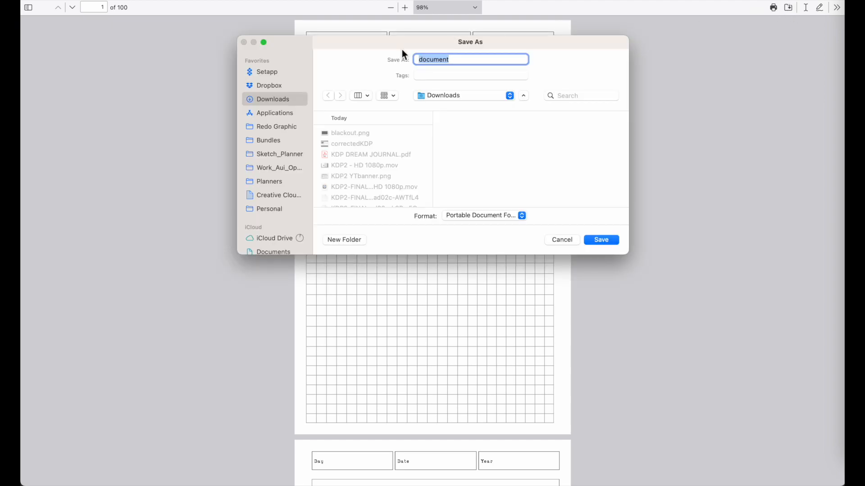
text(KDP JOURN)
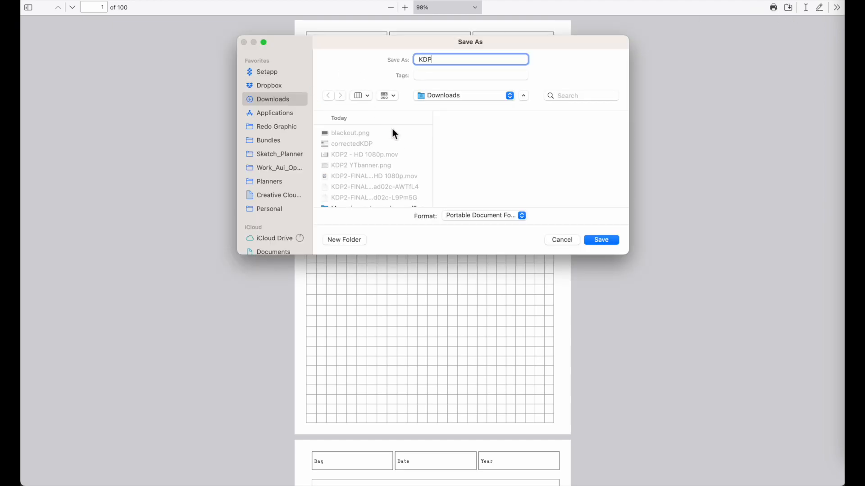
text(ALDREAM)
click(503, 60)
text(Internal)
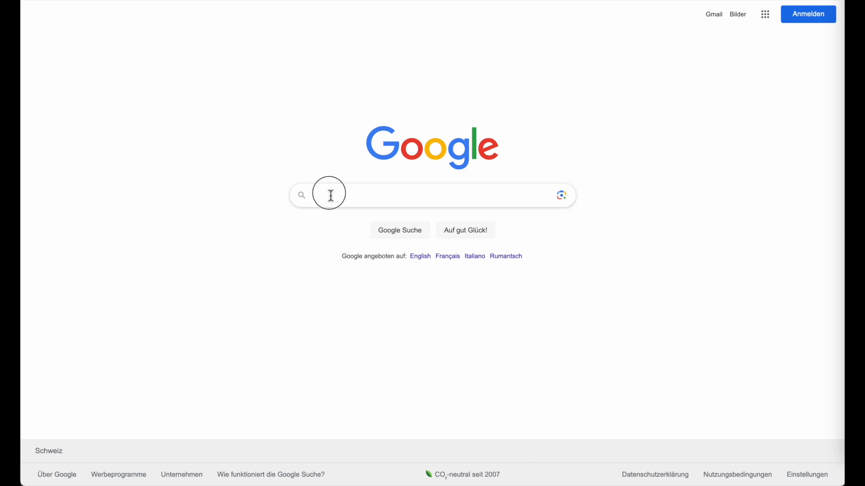
Search Google for "remove page pdf" and open iLovePDF's tool for removing pages from a PDF online
click(331, 196)
text(remove page pdf)
key(Return)
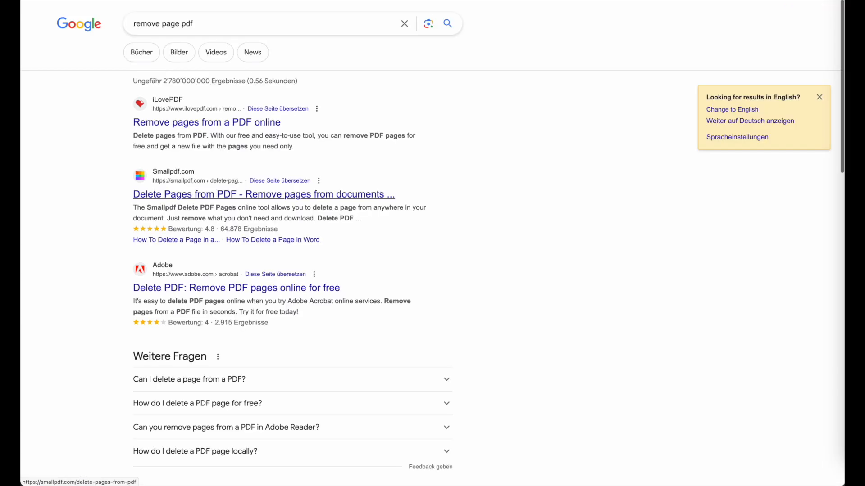
click(193, 126)
Upload "KDP DREAM JOURNAL Internal.pdf" from Downloads and mark page 1 for removal
click(417, 155)
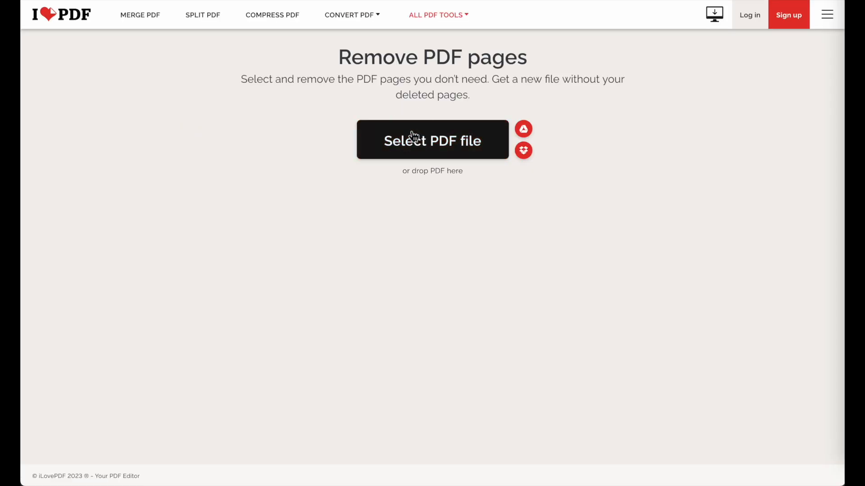
click(383, 112)
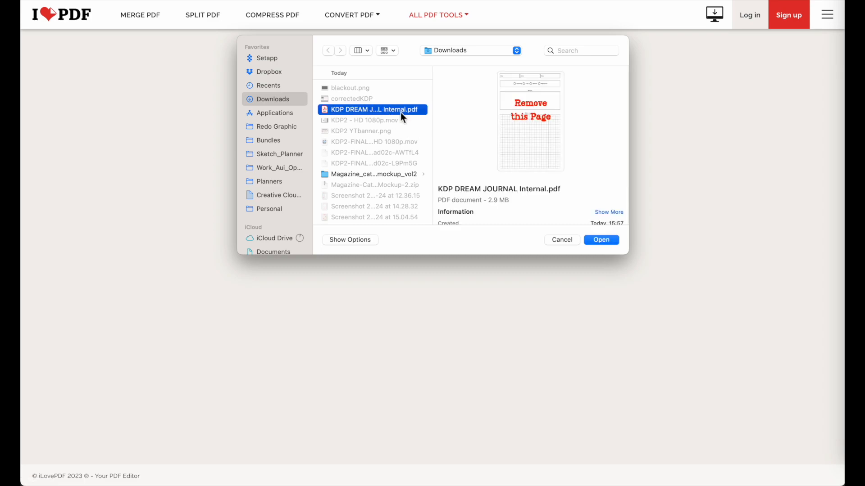
click(604, 241)
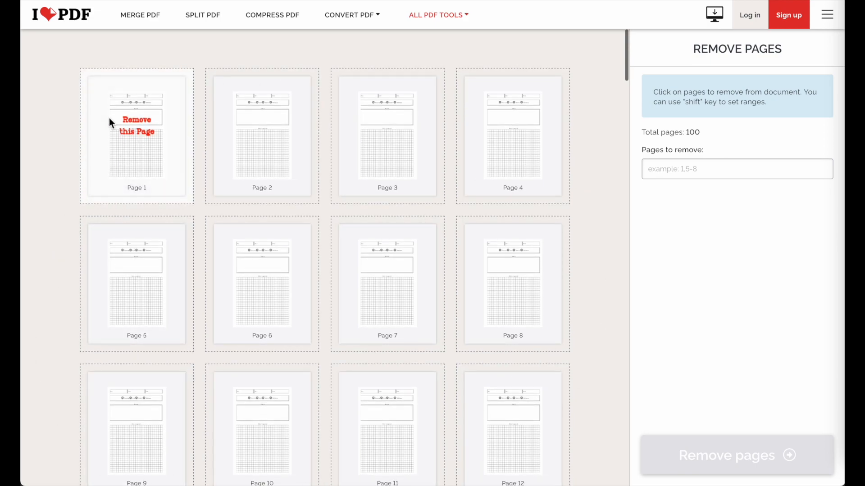
click(123, 132)
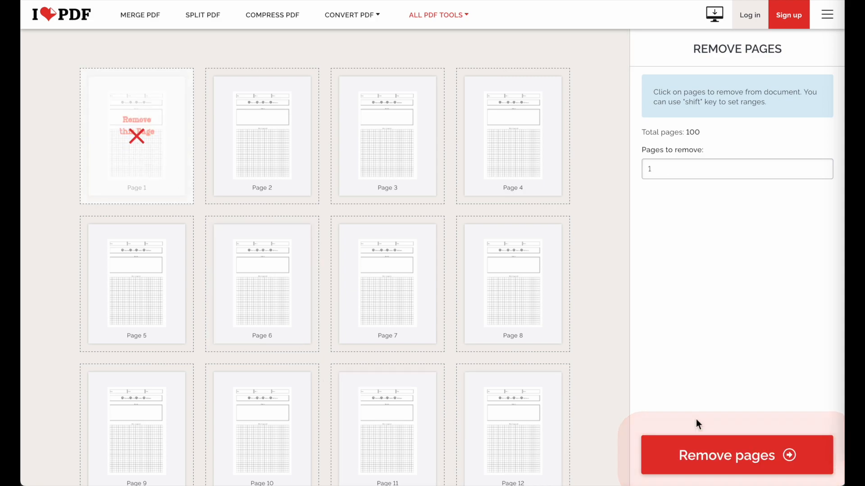
Remove page 1 from the PDF and download the resulting file
click(765, 464)
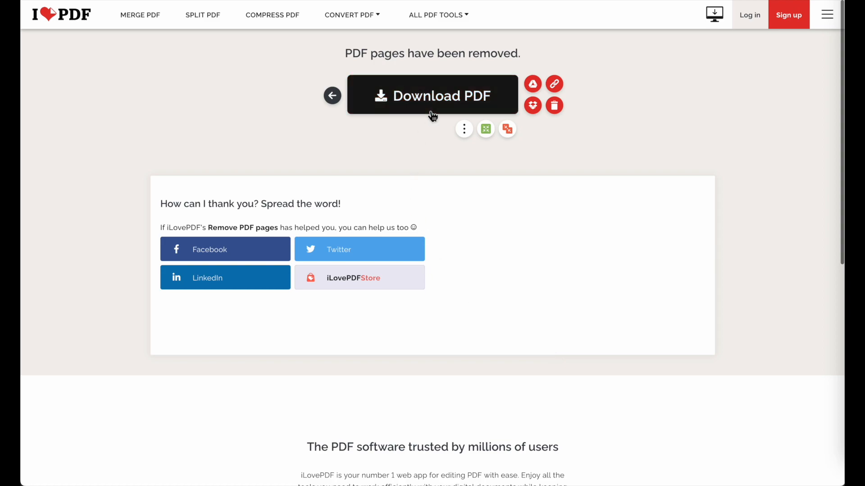
click(427, 109)
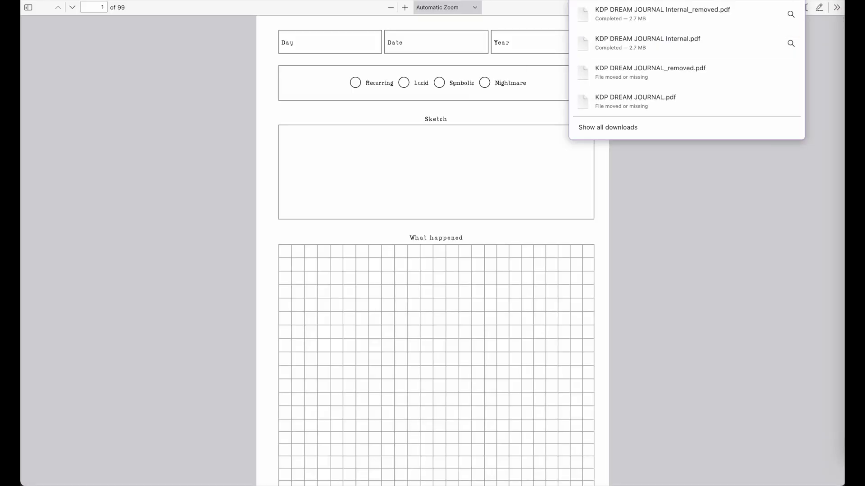
click(854, 16)
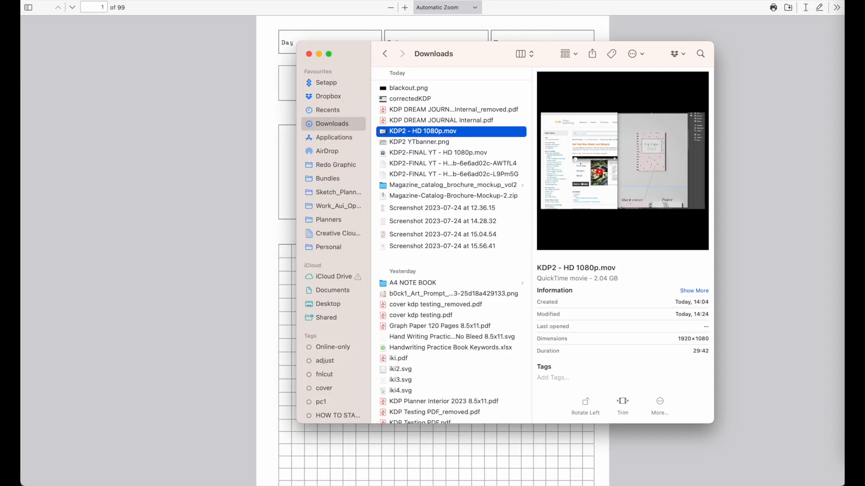
Preview the original and shortened journal PDFs in Downloads and open "KDP DREAM JOURNAL Internal_removed.pdf"
click(436, 121)
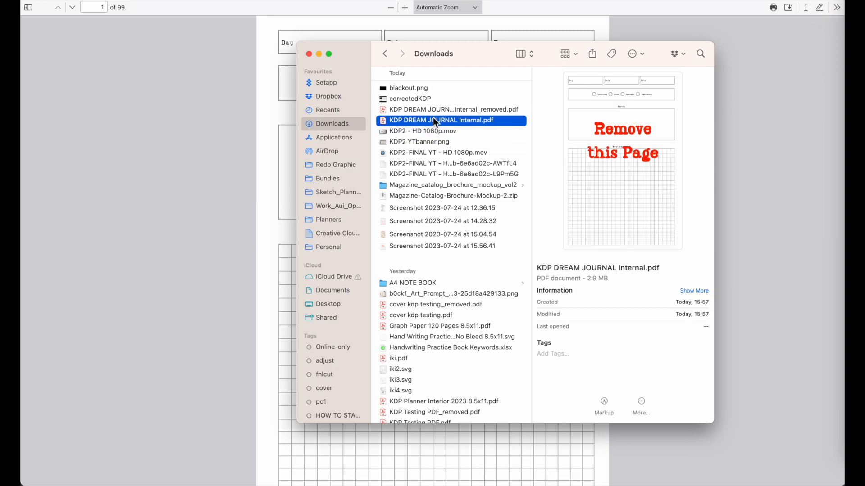
click(431, 112)
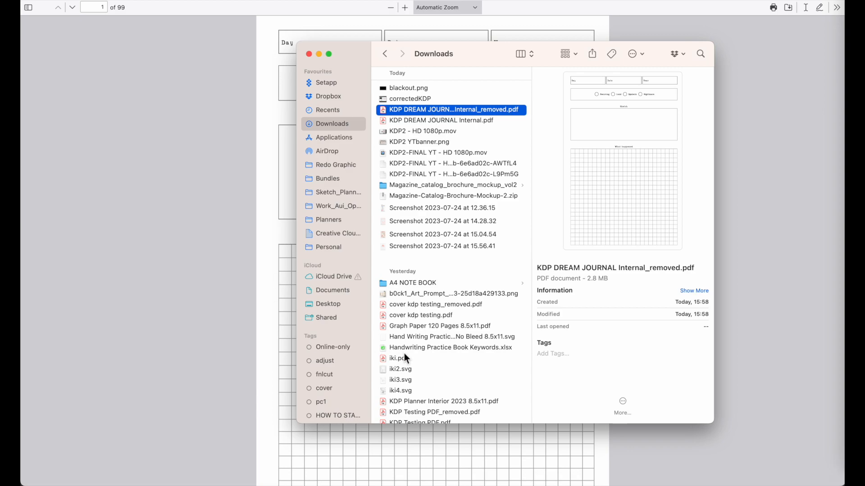
double_click(383, 109)
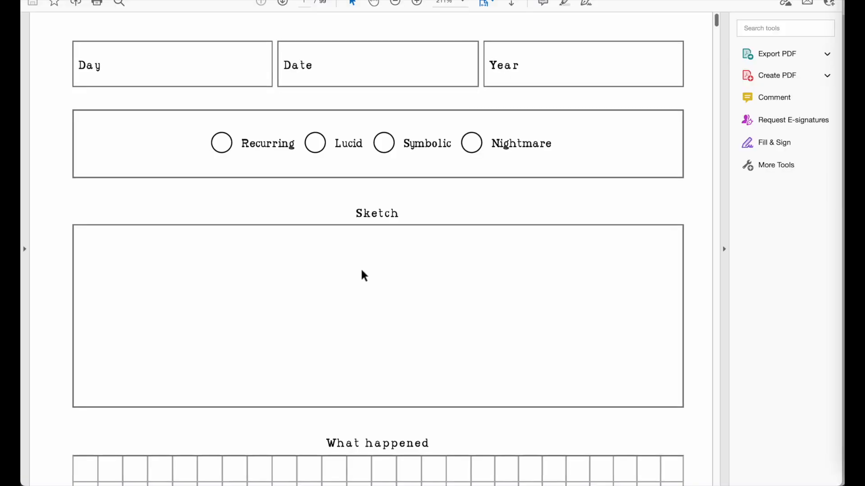
Examine the shortened journal PDF from its first pages to its last two, checking the alternating page margins
scroll(362, 270, down, 10)
scroll(361, 270, down, 5)
scroll(346, 188, up, 2)
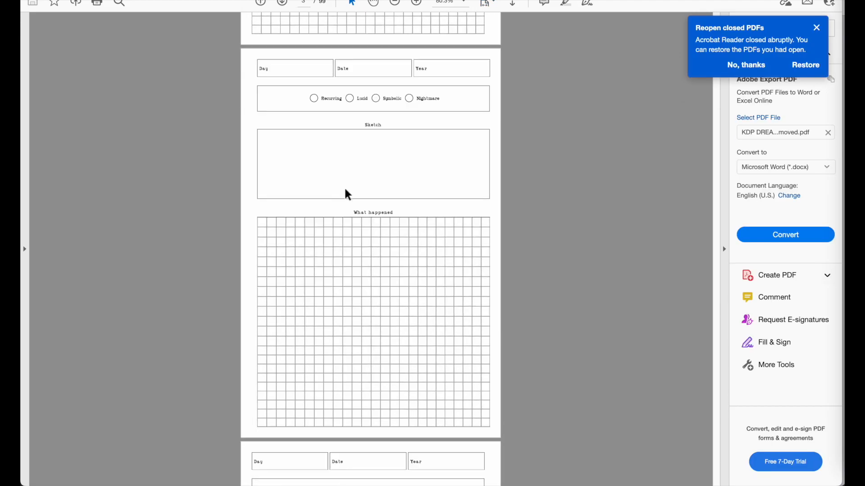
scroll(245, 59, up, 4)
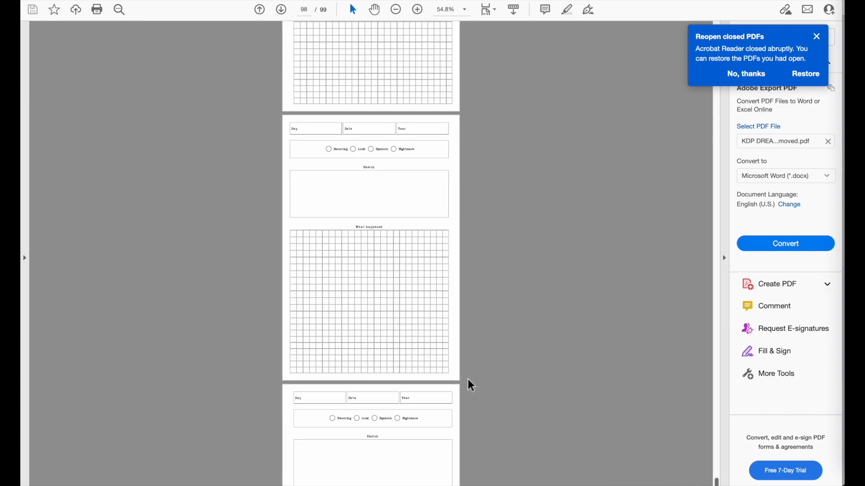
scroll(471, 386, down, 4)
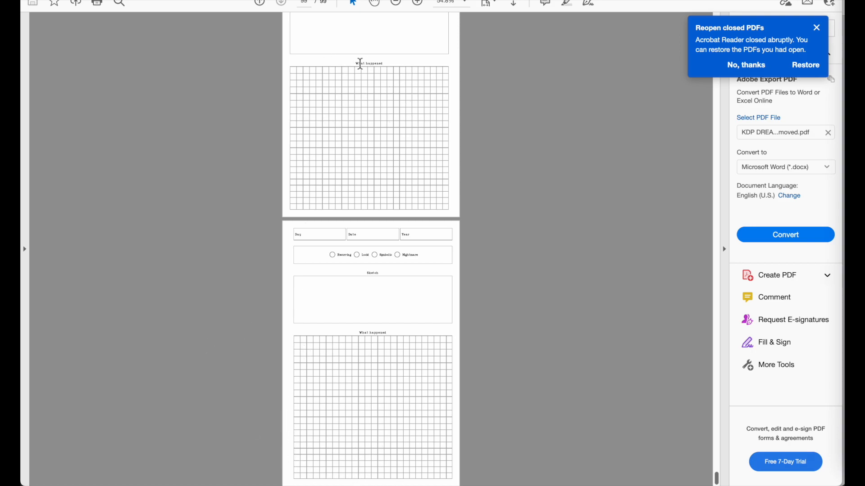
scroll(360, 65, up, 5)
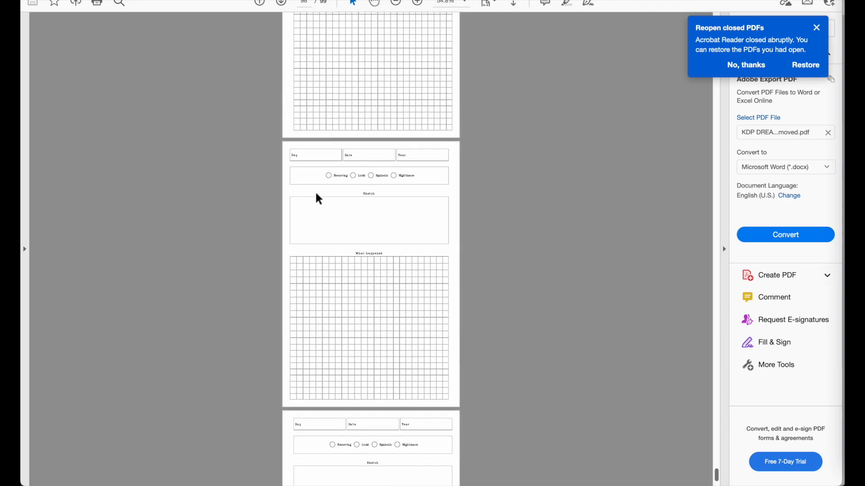
scroll(434, 369, down, 5)
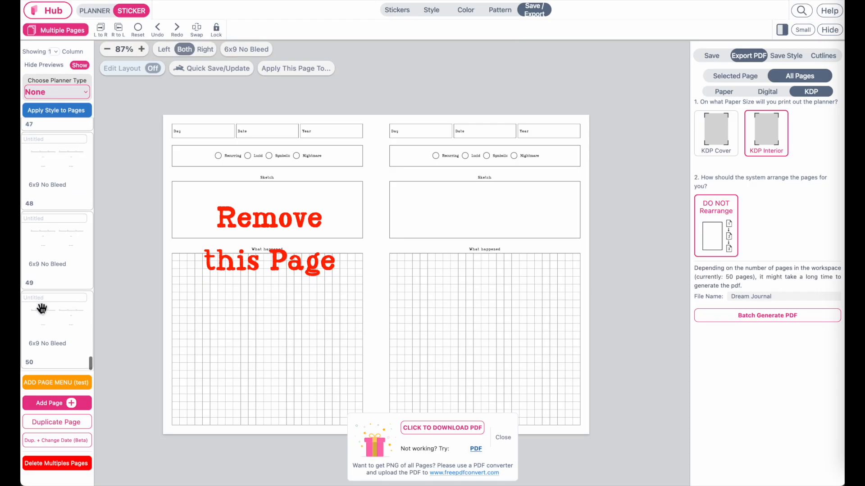
Switch to Planify Pro, select the last double page, number 50, and duplicate it, and recheck the PDF's first pages
click(53, 326)
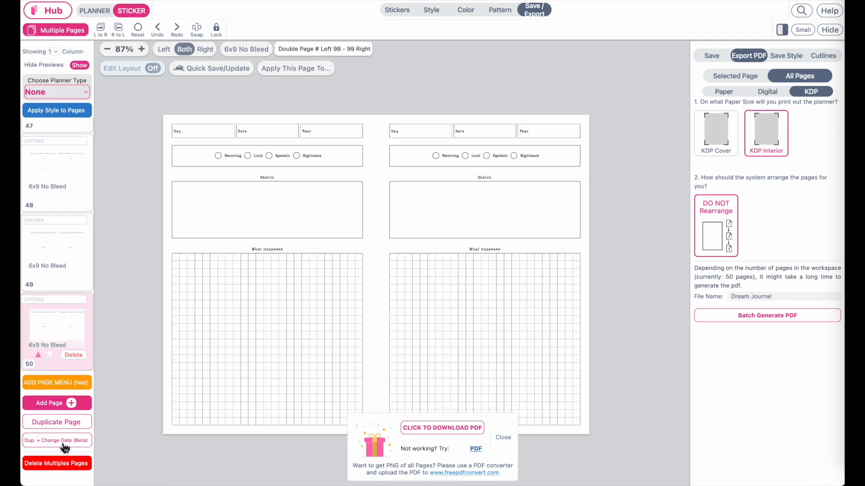
click(56, 426)
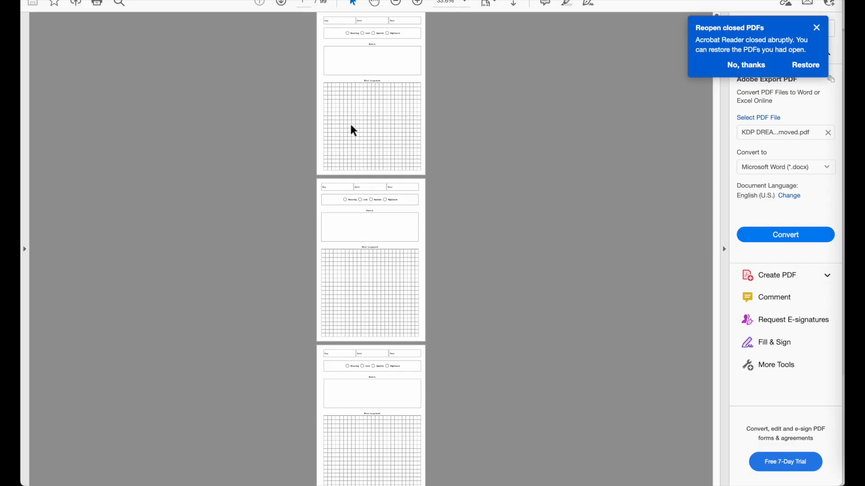
scroll(349, 129, up, 5)
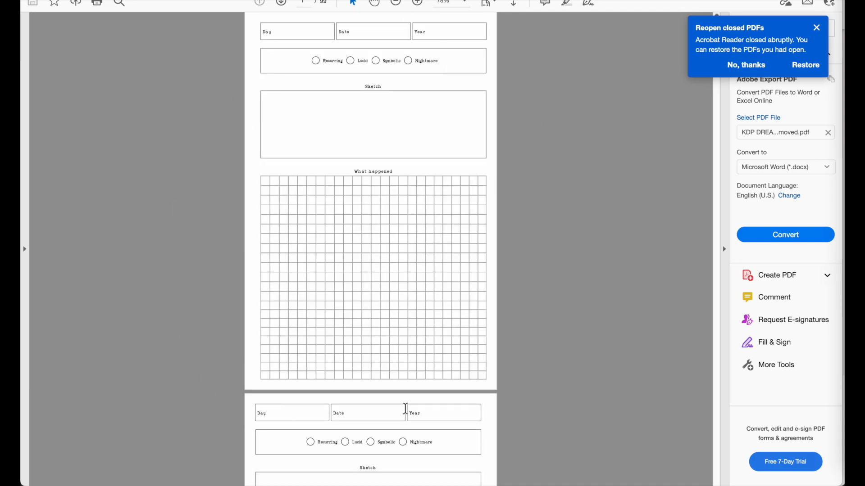
In Planify Pro's A5 cover design, change the front cover's title to "Dream Journal" in sticker mode and increase its font size
click(833, 399)
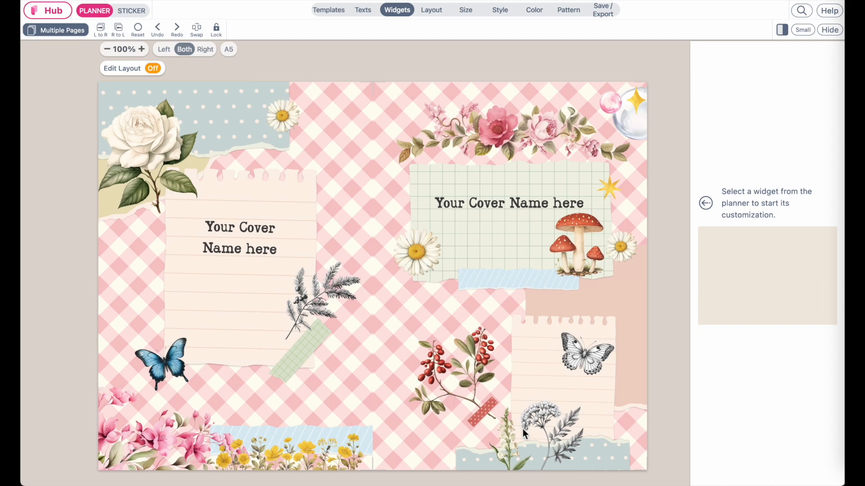
click(134, 16)
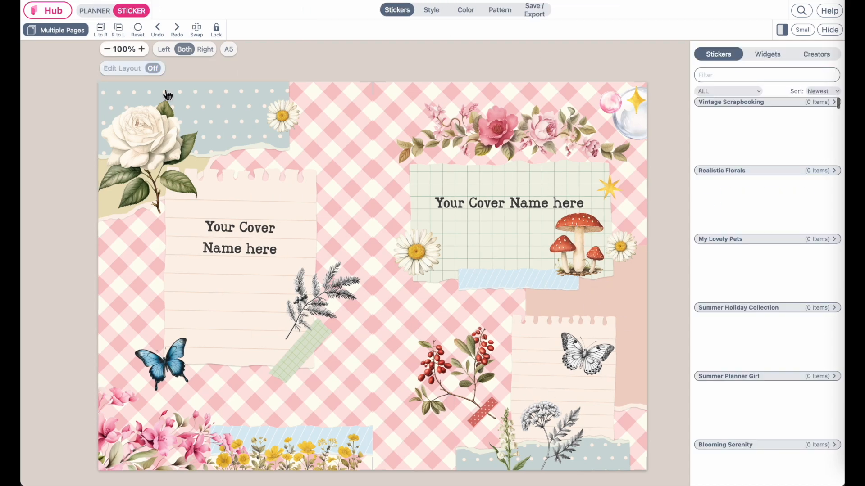
click(548, 207)
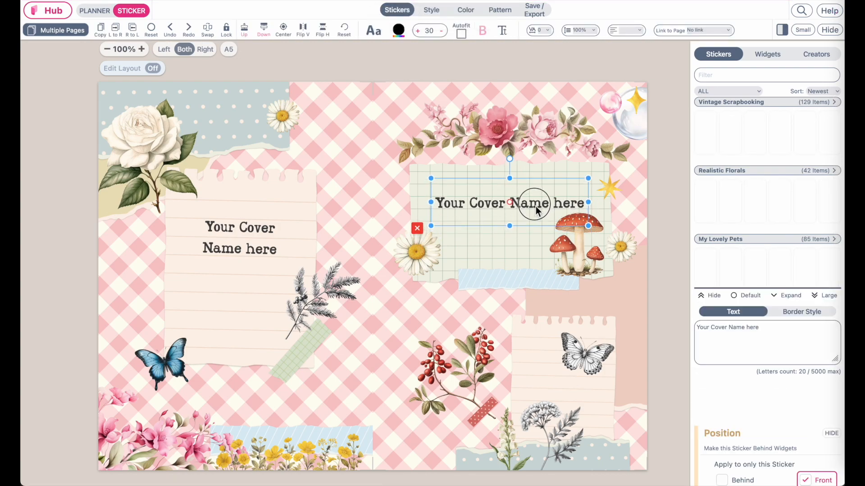
drag(794, 330, 610, 331)
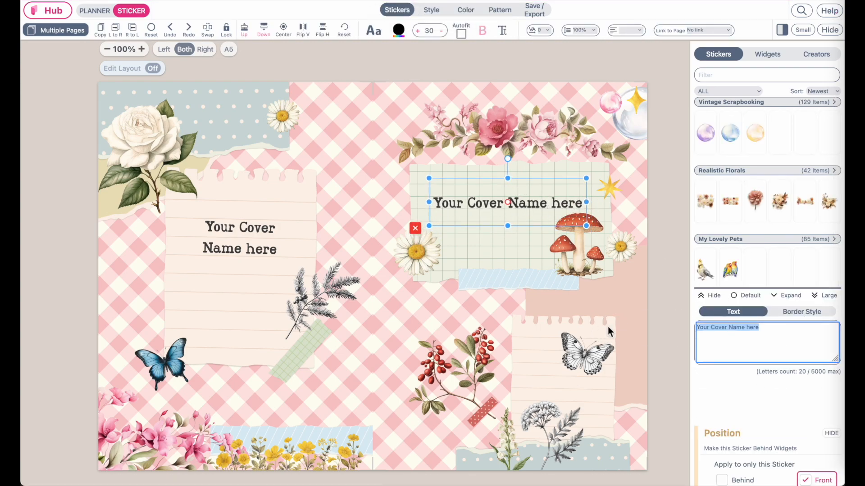
text(Dream)
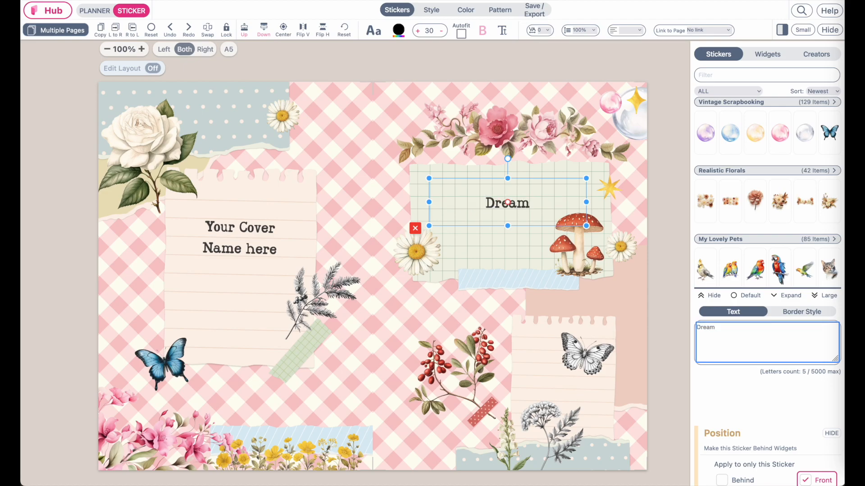
text( Journal)
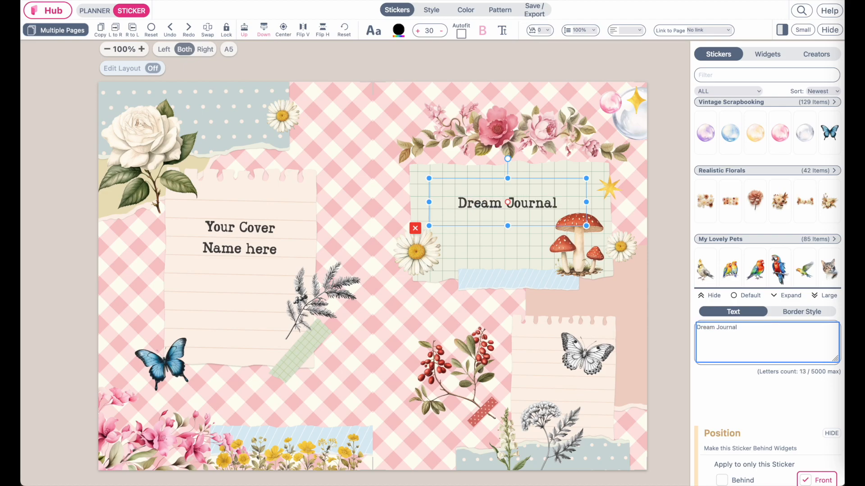
click(418, 32)
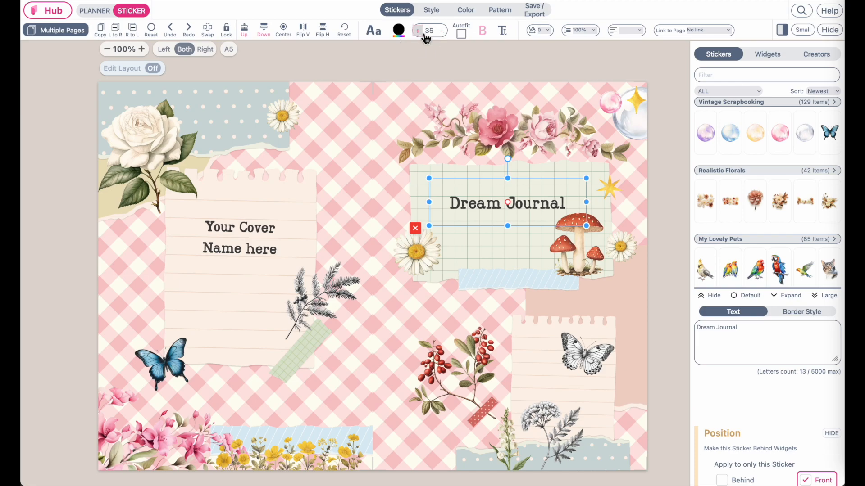
click(421, 32)
Replace the back cover's text with "The future belongs to those who believe in the beauty of their dreams - Eleanor Roosevelt"
click(243, 234)
click(242, 232)
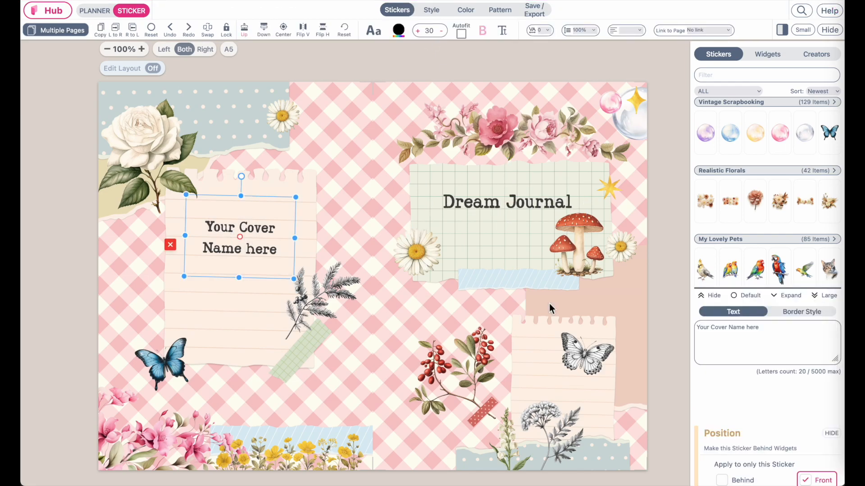
click(771, 335)
triple_click(757, 328)
text(The future belongs to those who believe in the beauty of their dreams - Eleanor Roosevelt)
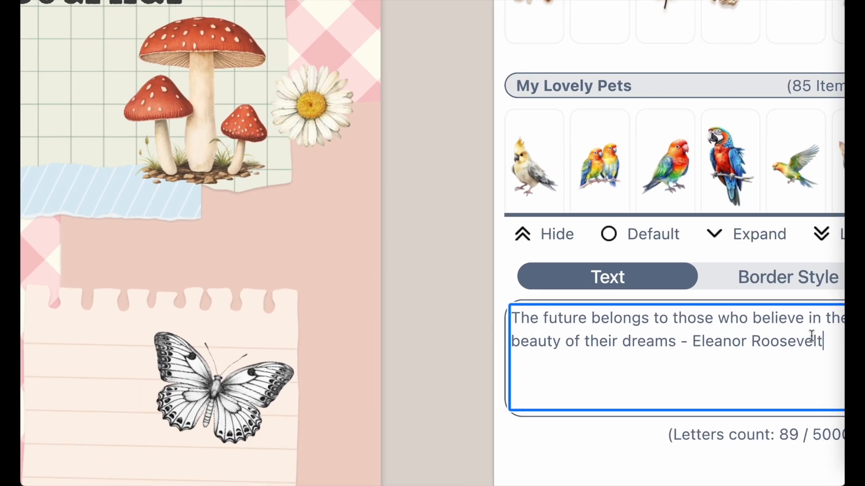
scroll(811, 335, right, 3)
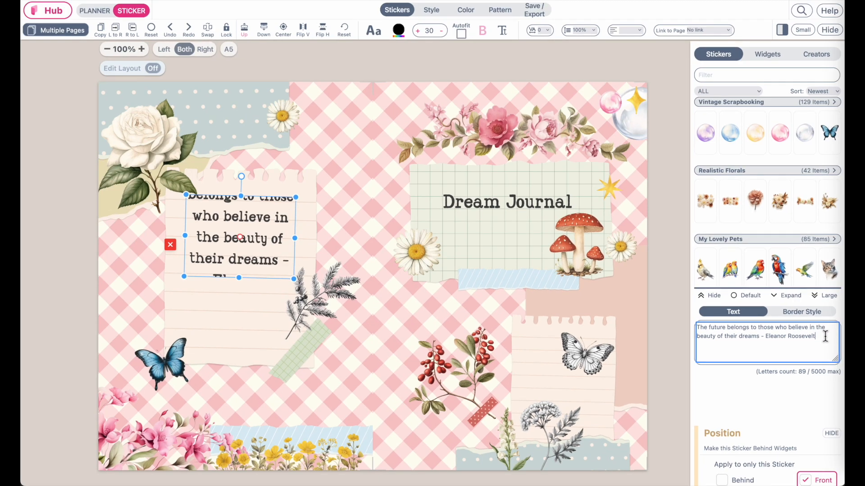
Make the back cover quote's text box taller and slightly wider, and set its font size to 27
drag(241, 280, 238, 308)
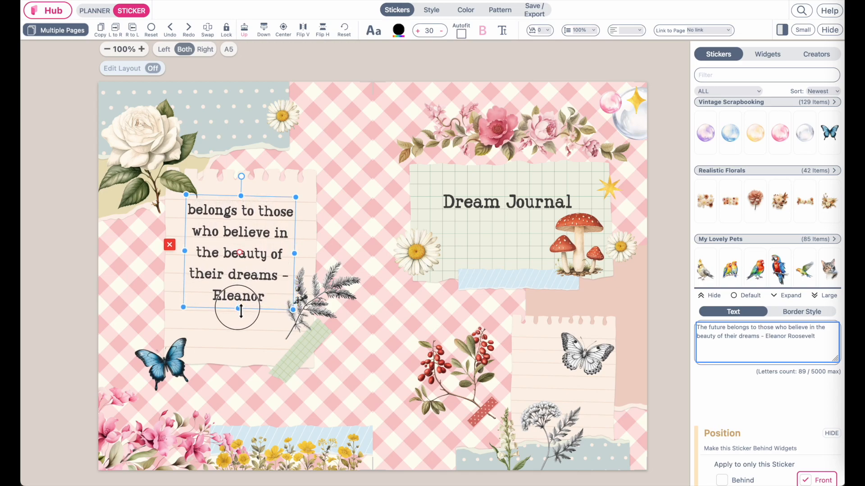
drag(186, 255, 179, 255)
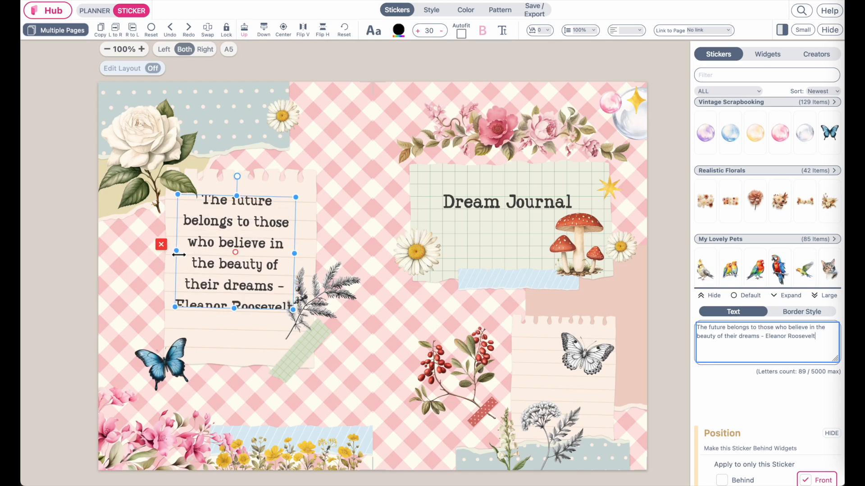
click(442, 32)
click(442, 32)
click(442, 32)
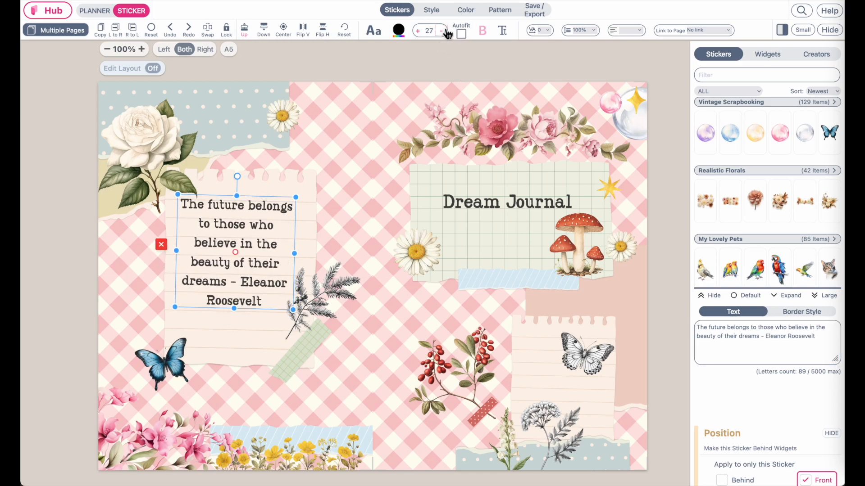
Set the back cover quote's line spacing to 140%, and move it slightly down on the lined note
click(585, 31)
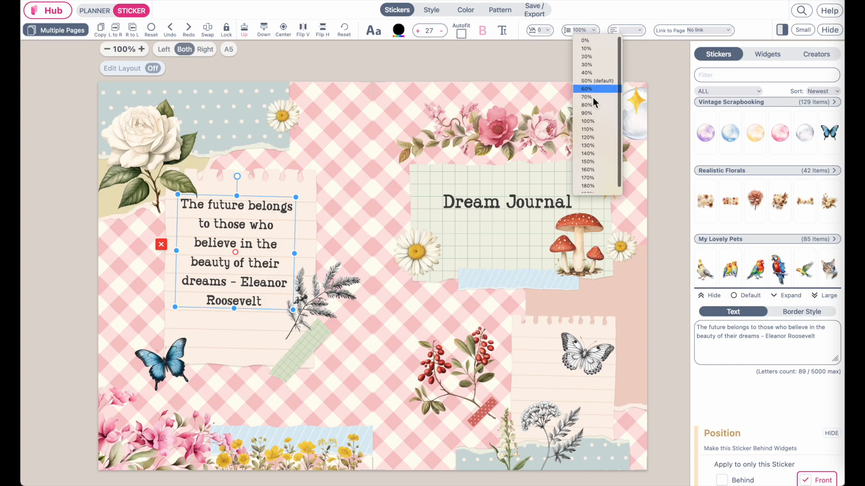
click(596, 154)
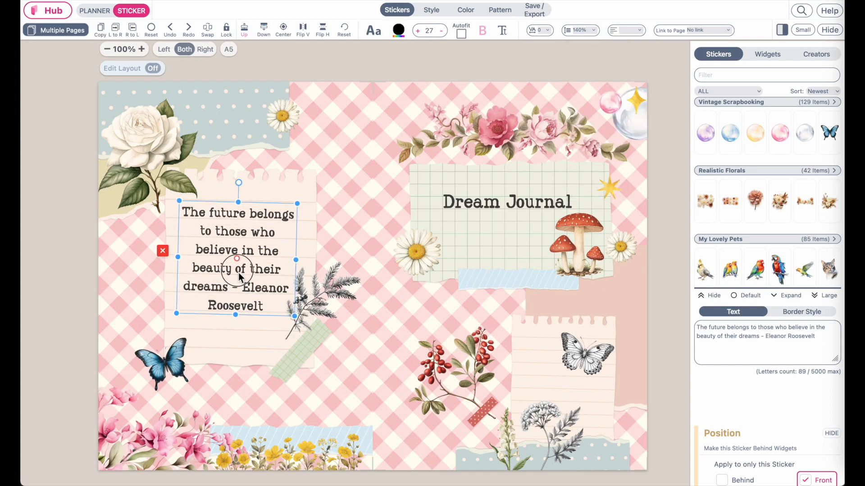
drag(239, 273, 239, 273)
click(94, 390)
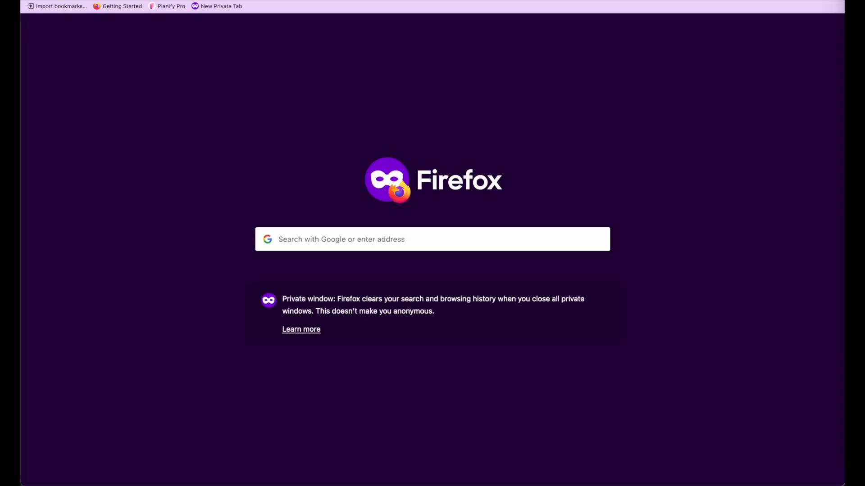
Search Google for "kdp cover size" and open Amazon KDP's Print Cover Calculator and Templates page
click(298, 250)
text(k)
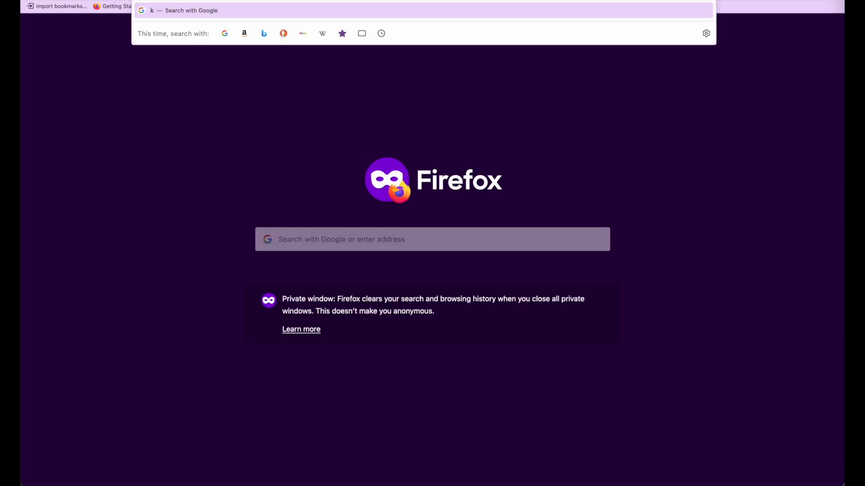
text(dp cover size)
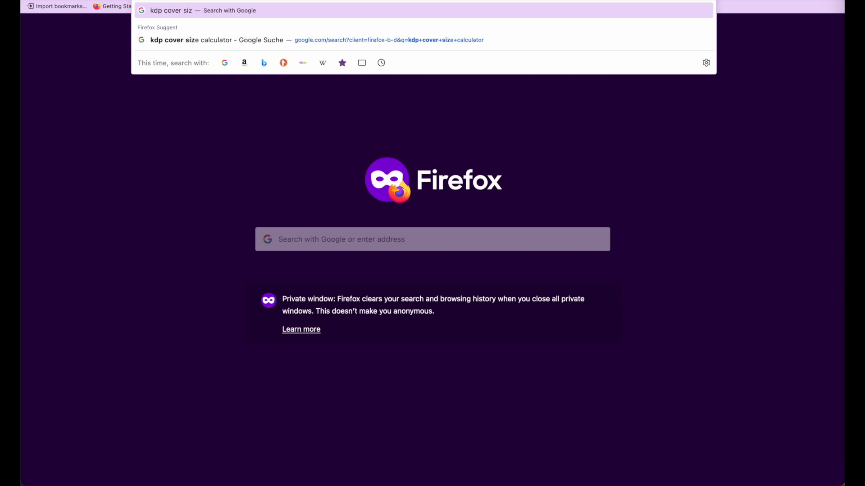
key(Return)
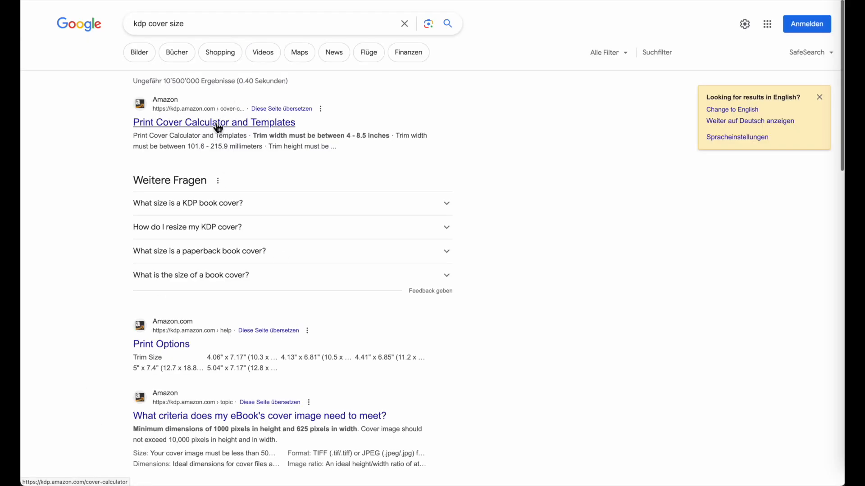
click(217, 125)
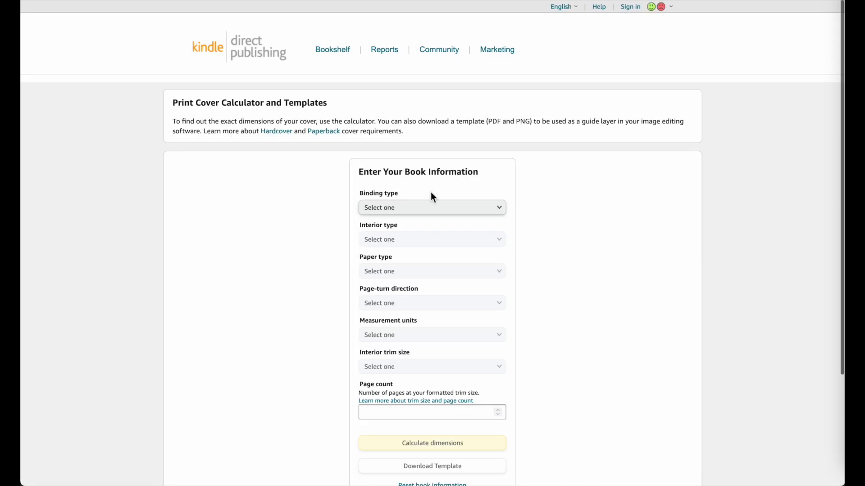
Set the book's binding type to Paperback, interior type to Black & white, and paper type to White paper
click(411, 208)
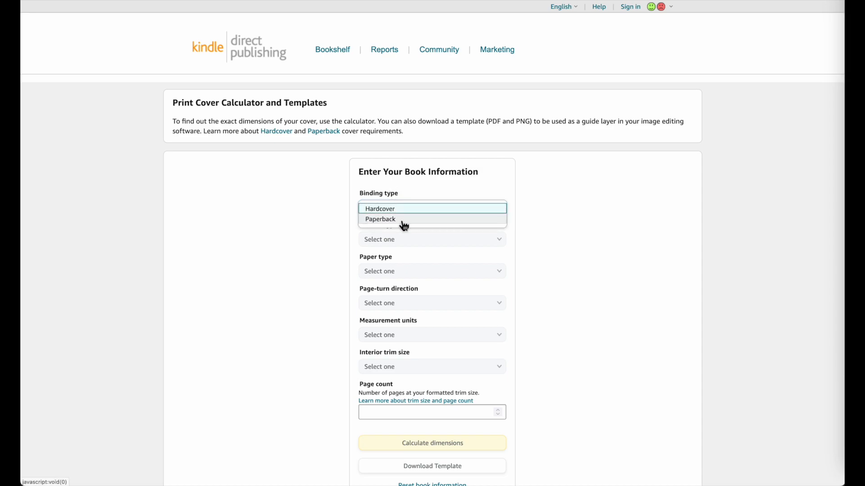
click(399, 220)
click(396, 236)
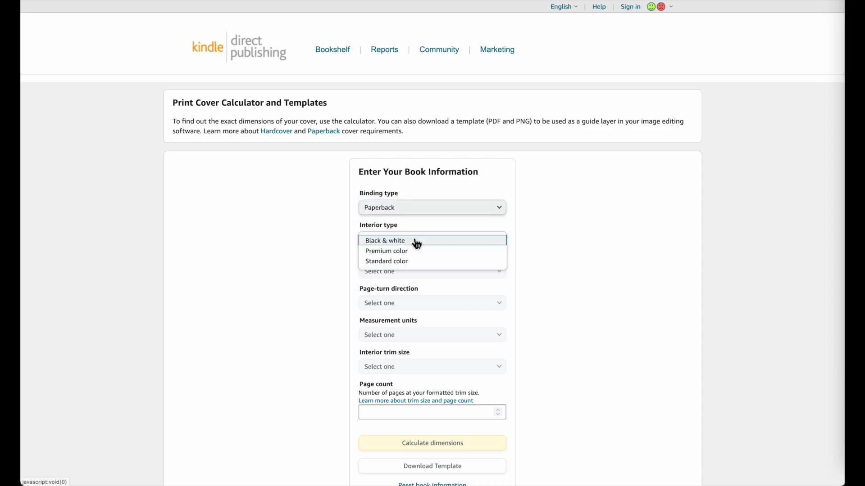
click(415, 262)
click(414, 246)
click(407, 242)
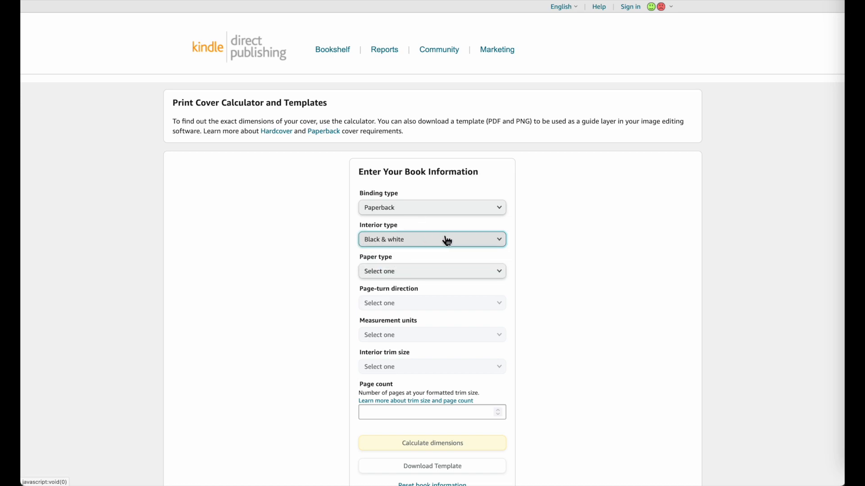
click(433, 272)
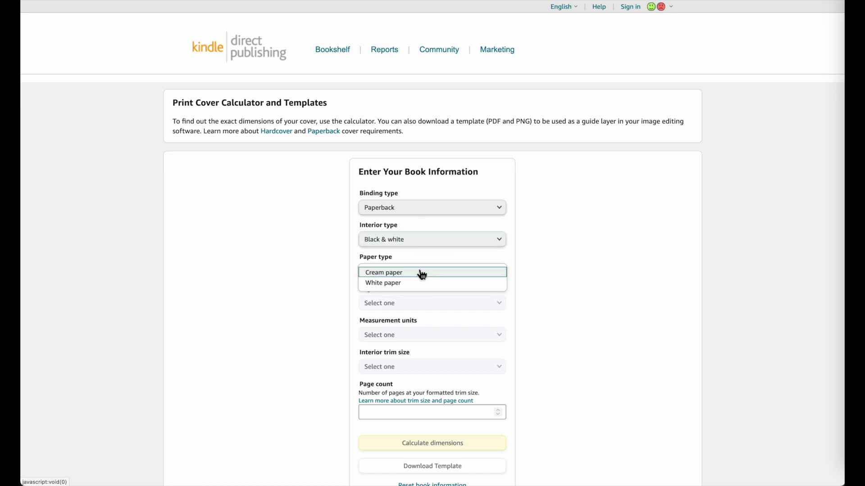
click(386, 284)
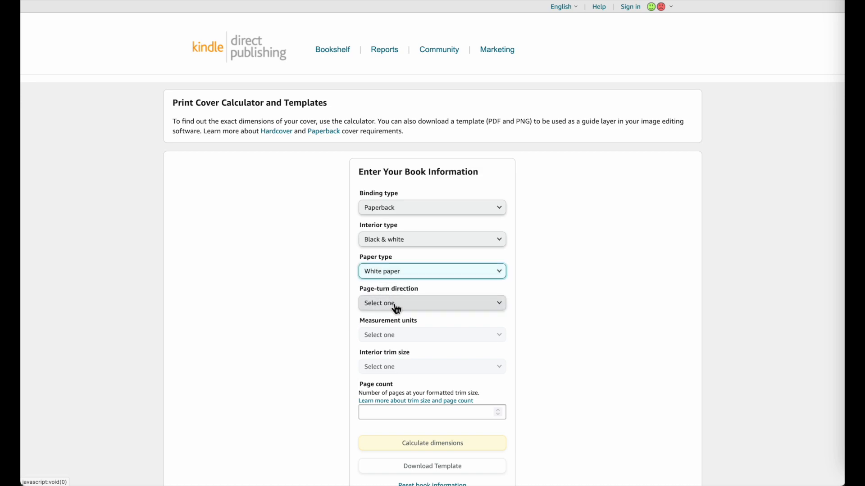
Choose Left to Right page-turn direction, Inches as measurement units, and a 6 x 9 in interior trim size
click(396, 306)
click(397, 306)
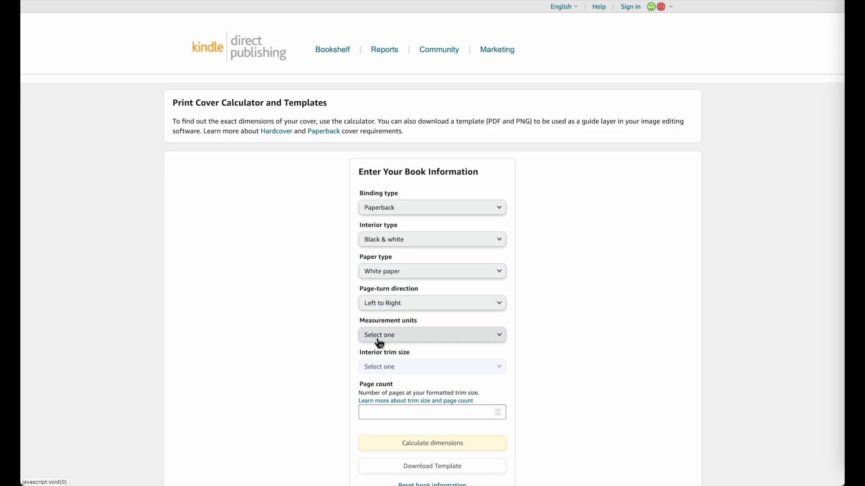
click(435, 341)
click(435, 339)
click(415, 366)
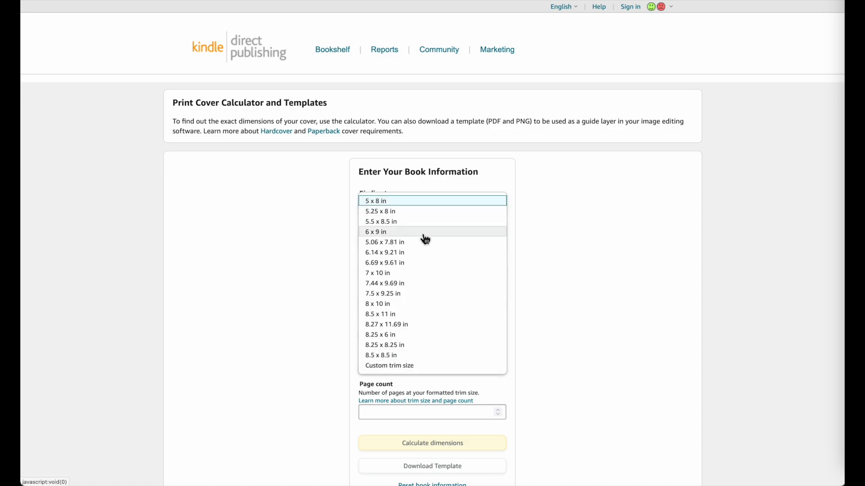
click(424, 234)
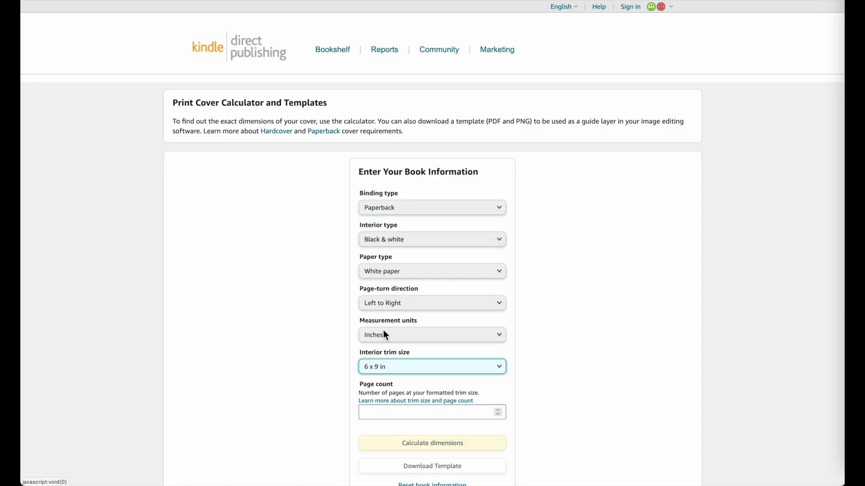
Set the page count to 100 and calculate the cover dimensions
scroll(387, 429, down, 2)
click(380, 348)
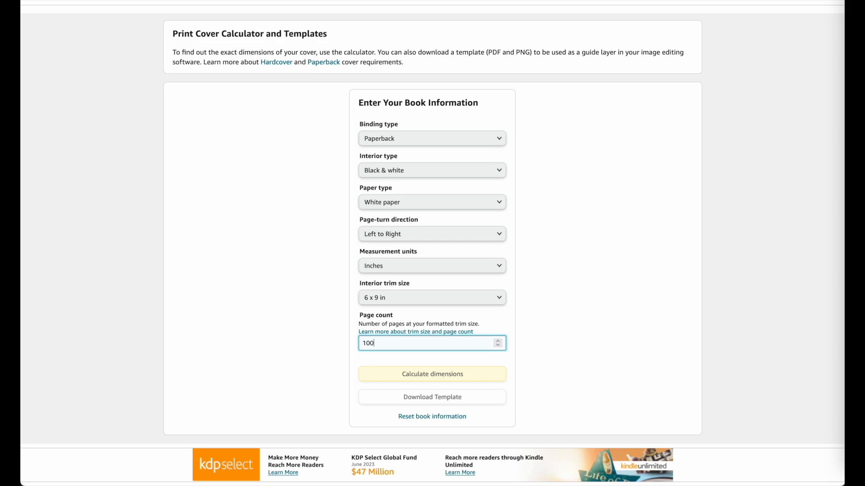
scroll(462, 360, down, 1)
click(580, 306)
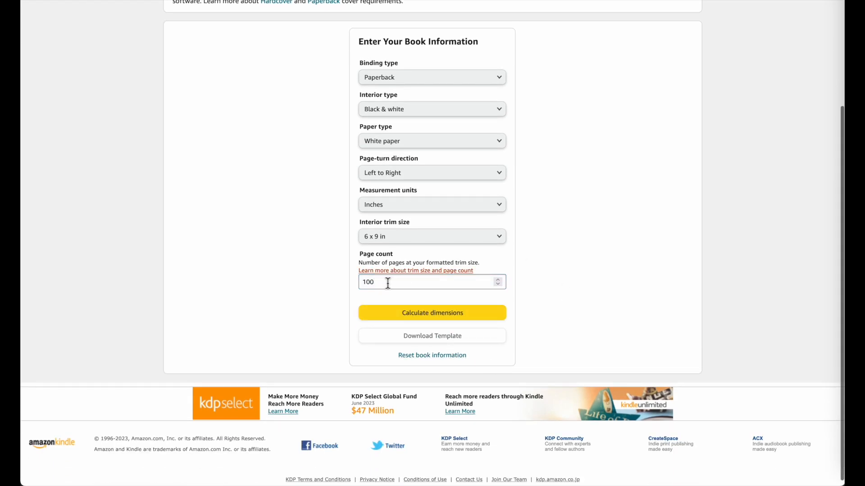
click(453, 317)
scroll(452, 318, up, 3)
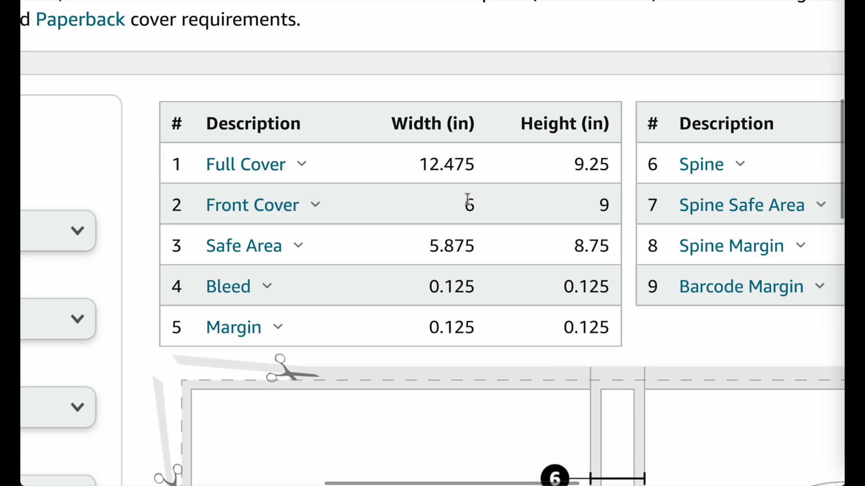
mouse_move(221, 170)
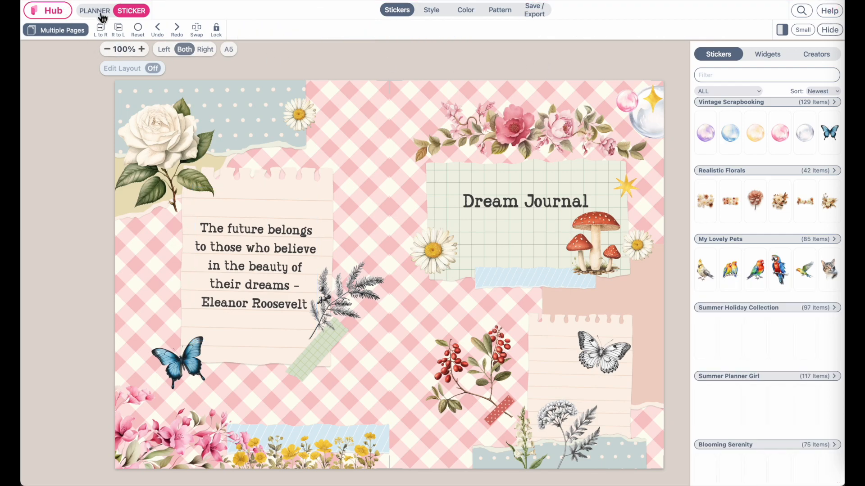
Switch to the planner editor and start a new custom size named "Dream Journal Cover 6x9 inches"
click(94, 11)
click(467, 9)
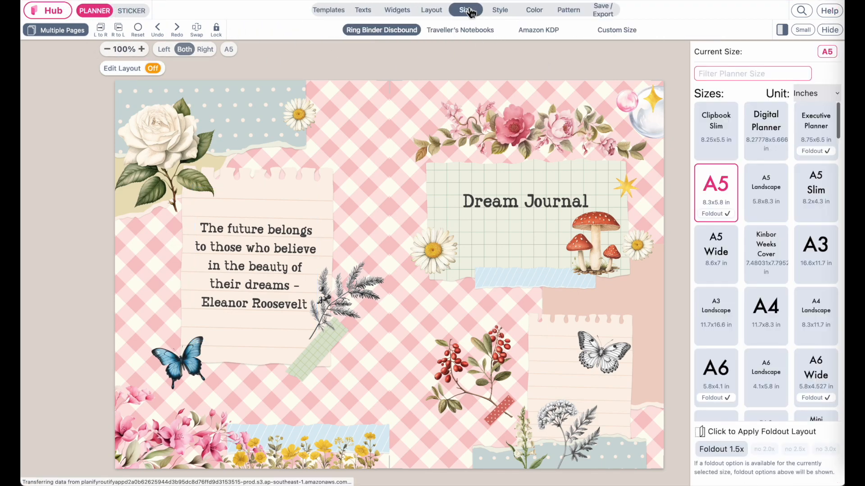
click(599, 31)
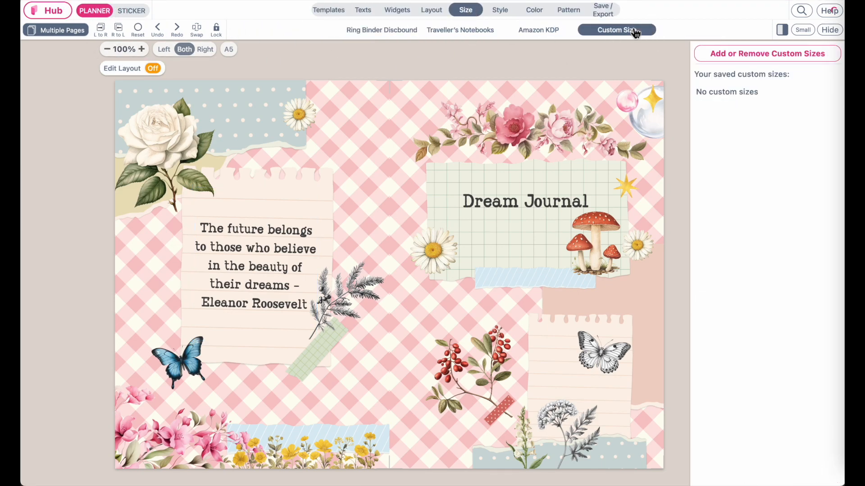
click(771, 65)
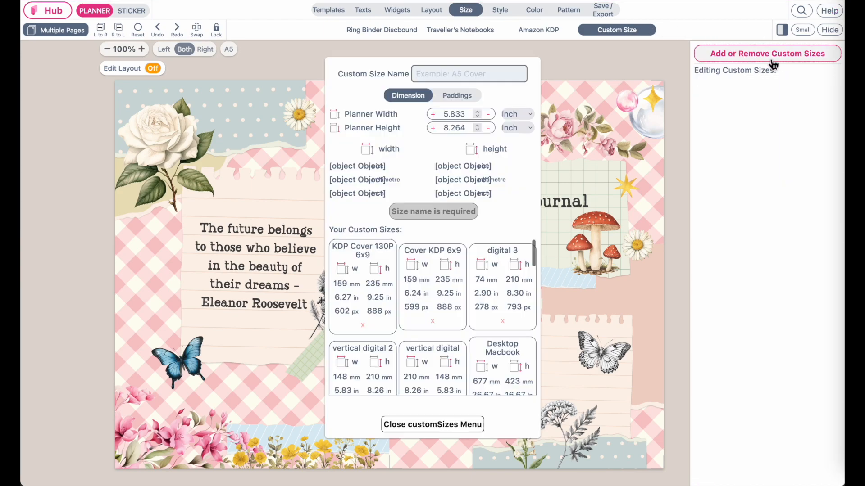
click(446, 71)
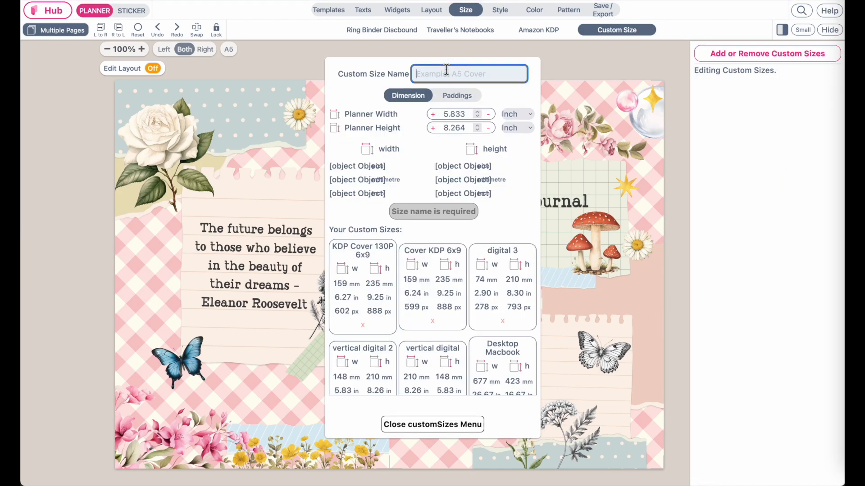
text(Dream Journal Cover)
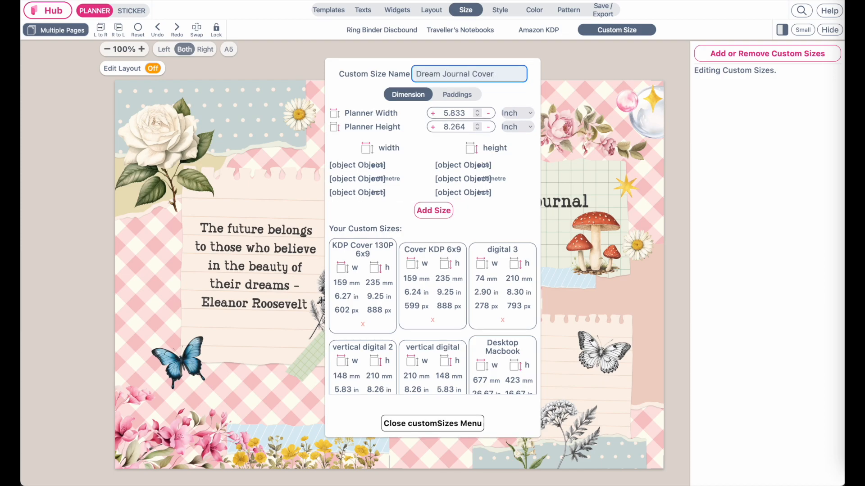
text(6x9 inches)
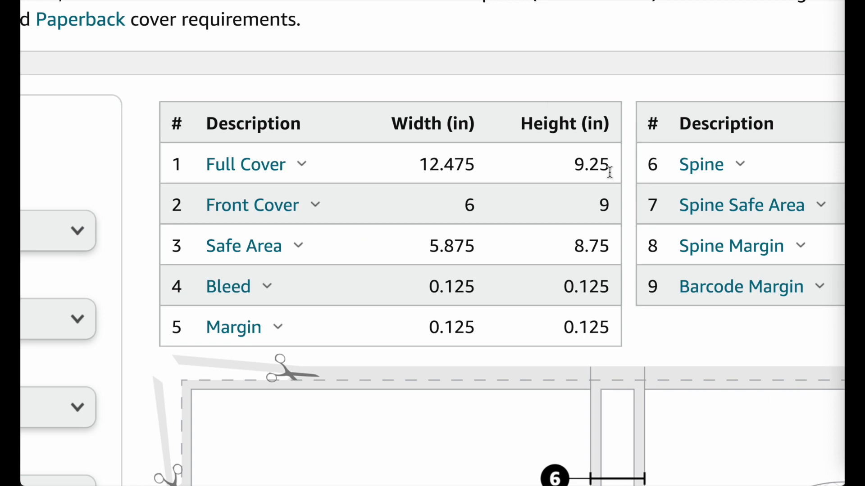
Copy the full cover height of 9.25 in from the KDP table into the custom size's planner height, and clear the width
drag(608, 169, 575, 171)
key(ctrl+c)
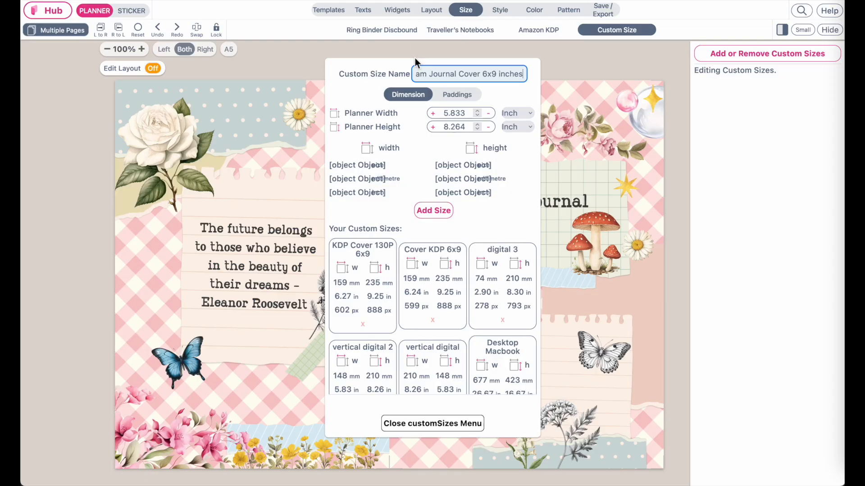
click(452, 114)
key(ctrl+a)
key(BackSpace)
click(457, 130)
key(ctrl+a)
key(BackSpace)
key(ctrl+v)
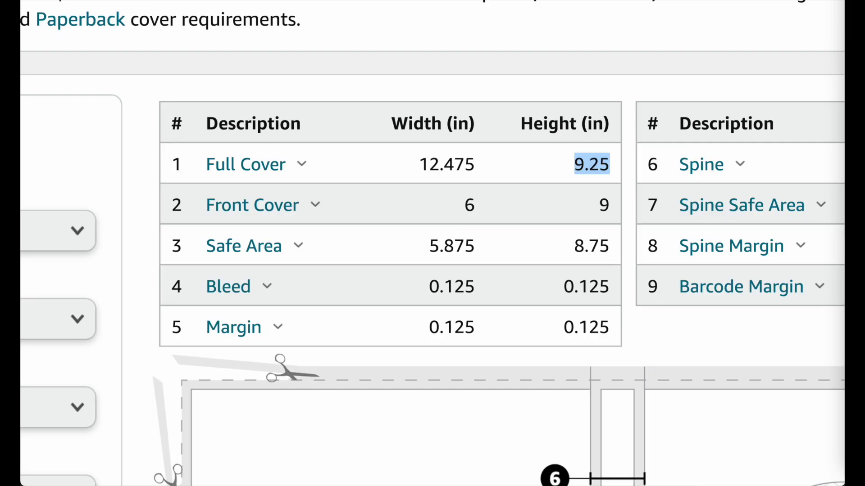
Select the full cover width of 12.475 in the KDP table and open the Calculator app
drag(419, 164, 480, 167)
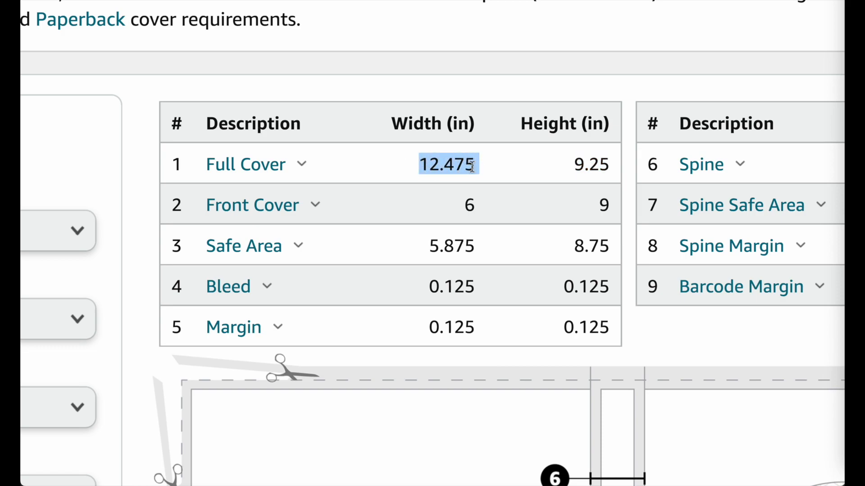
click(421, 1)
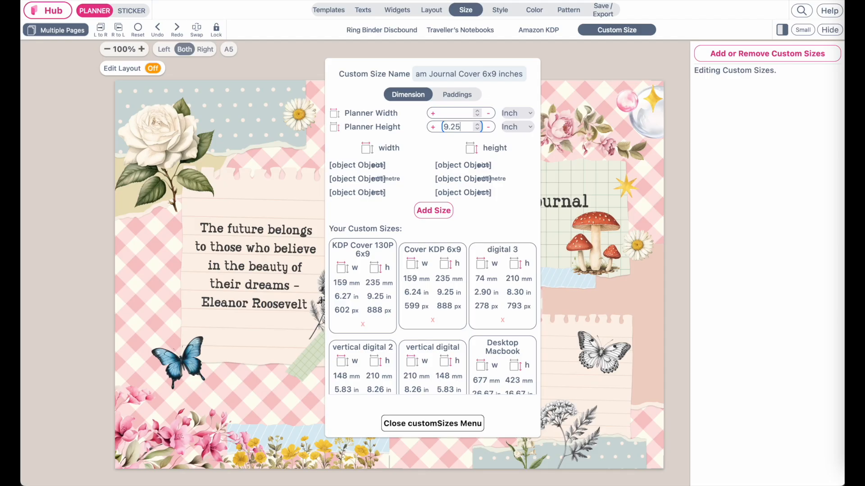
scroll(248, 181, right, 2)
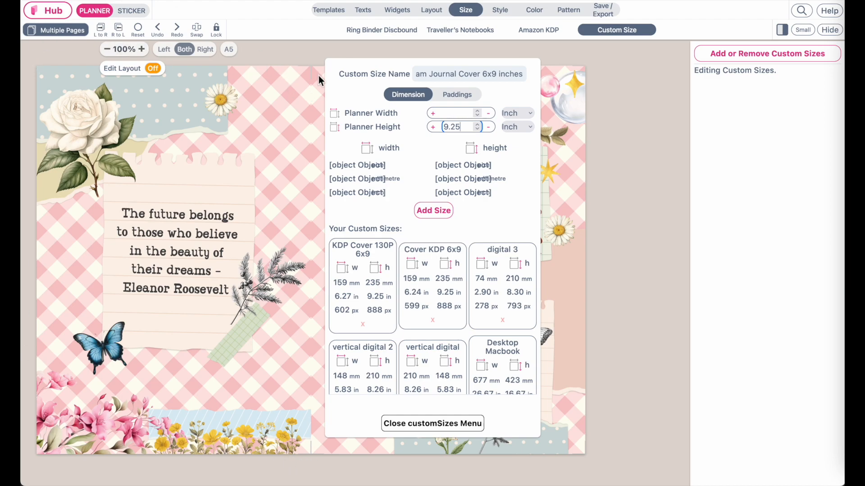
key(super+Tab)
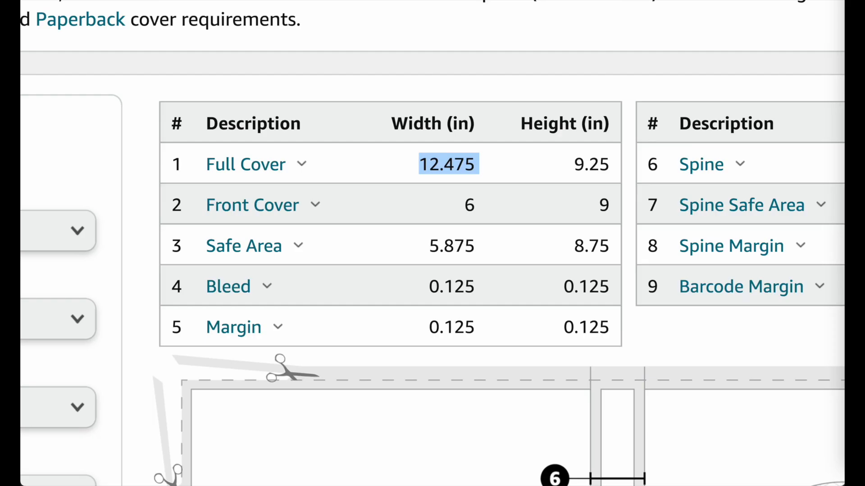
key(super+space)
text(ca)
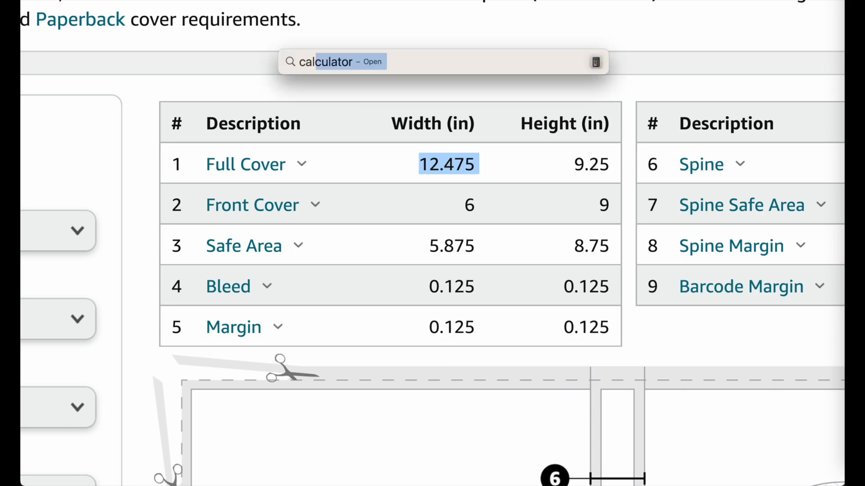
key(Return)
Divide the full cover width of 12.475 by 2 to get the width of one cover page
drag(494, 179, 386, 227)
click(335, 258)
click(341, 331)
click(363, 328)
click(391, 349)
click(336, 306)
click(334, 281)
click(362, 309)
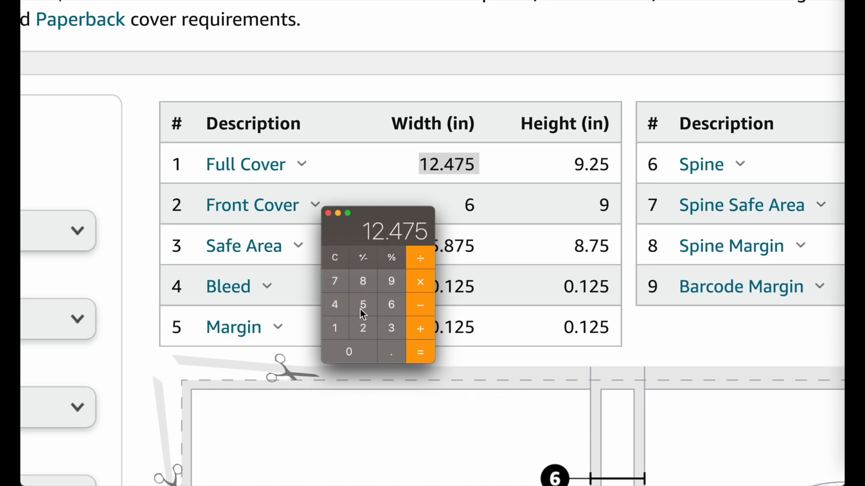
click(372, 329)
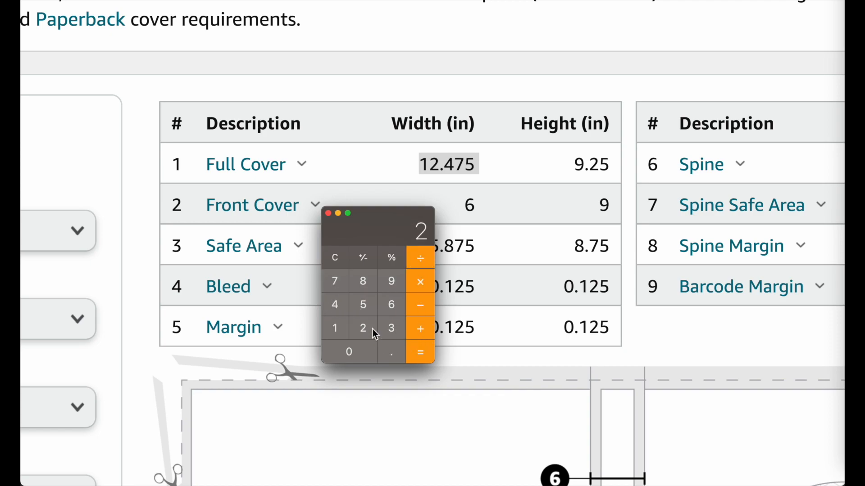
click(413, 356)
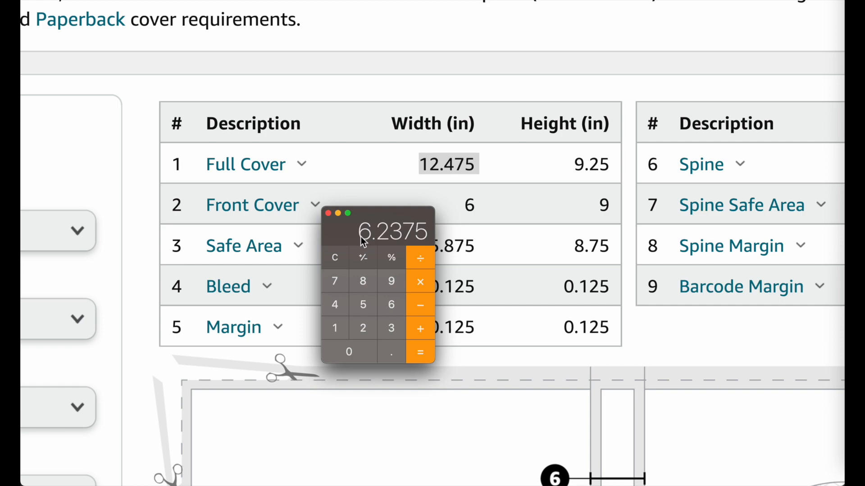
drag(380, 234, 364, 234)
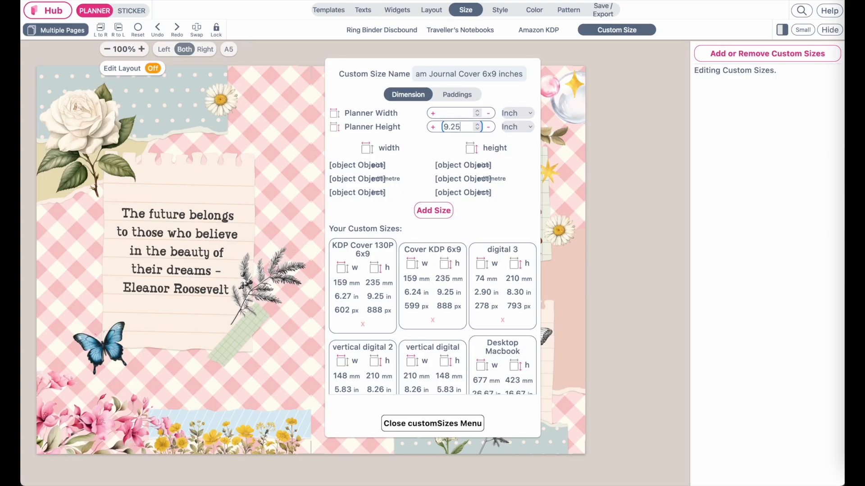
Return to the planner editor and set the custom size's planner width to 6.24 inches
double_click(457, 114)
key(BackSpace)
text(6.24)
click(522, 175)
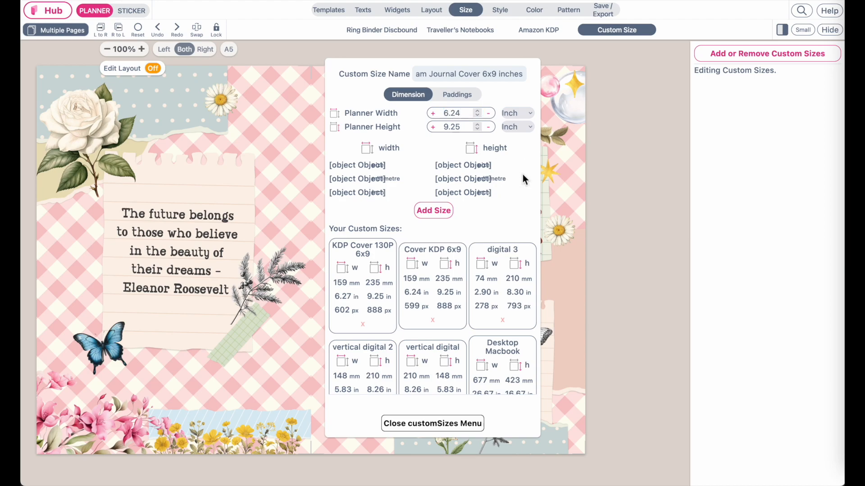
Save the new custom size and apply "Dream Journal Cover 6x9 inches" to the cover spread
click(447, 214)
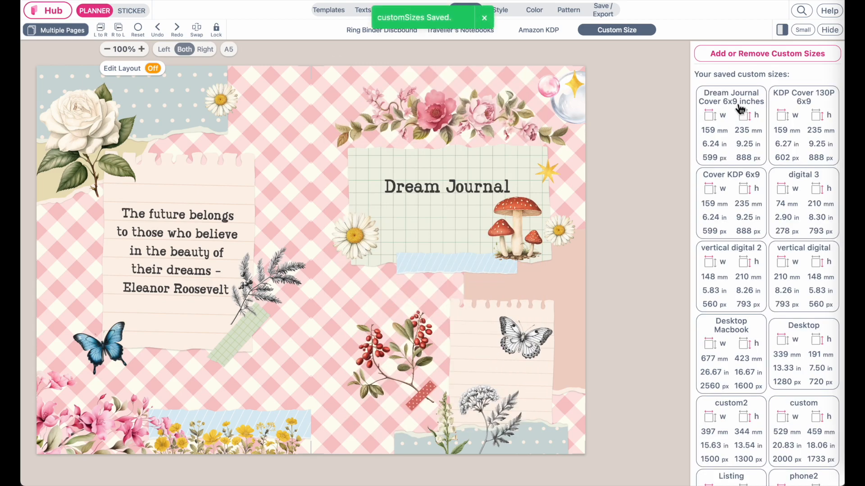
scroll(428, 218, left, 1)
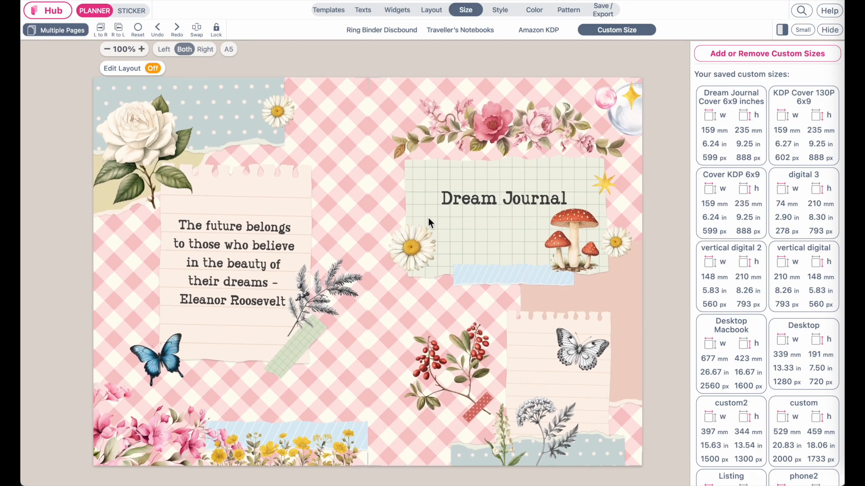
click(730, 127)
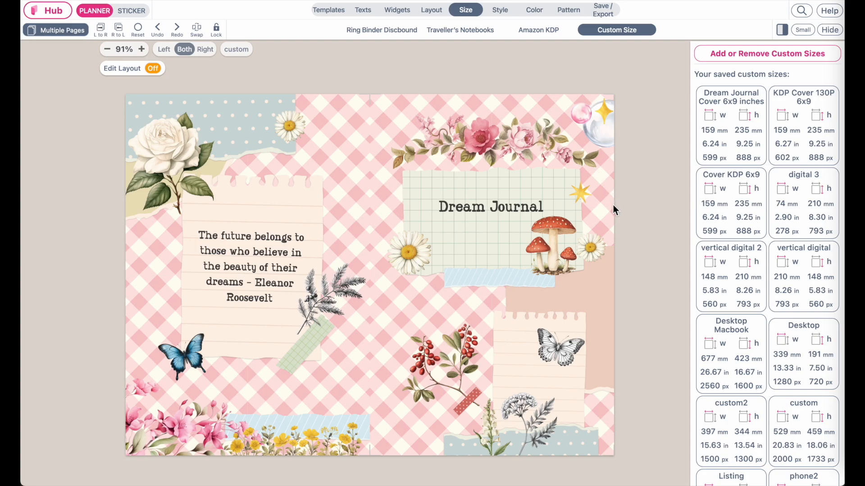
Turn on the option that hides the corner cut in the cutline export settings
click(603, 14)
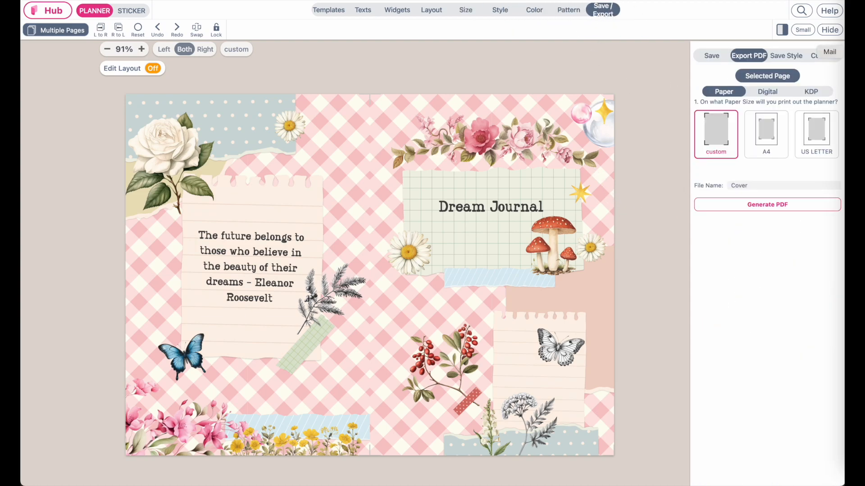
click(823, 56)
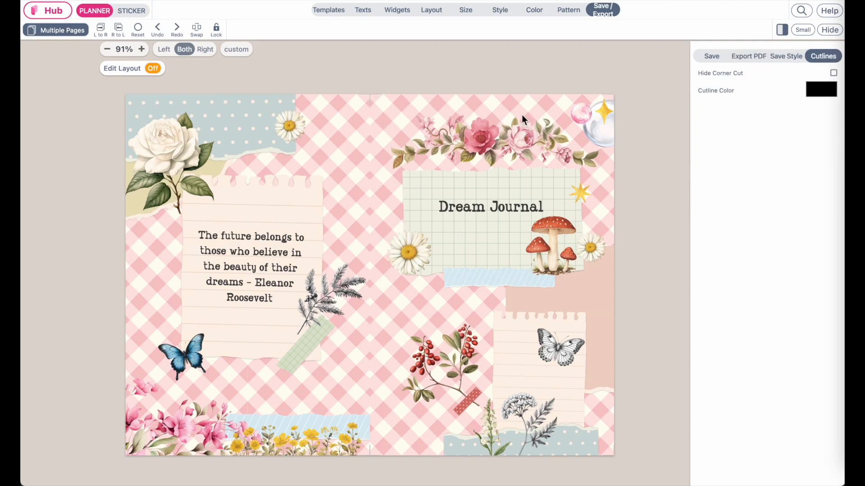
click(833, 73)
Generate a PDF of the selected cover page with the KDP Cover format, keeping the file name Cover, and open it
click(748, 60)
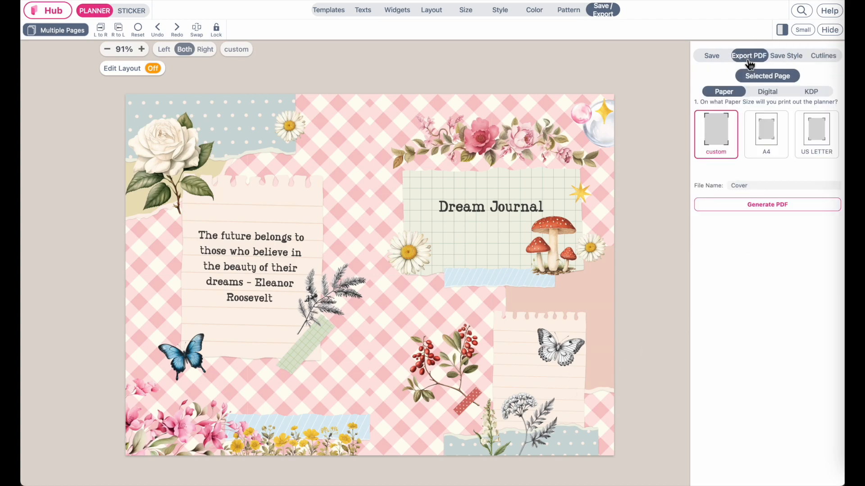
click(814, 93)
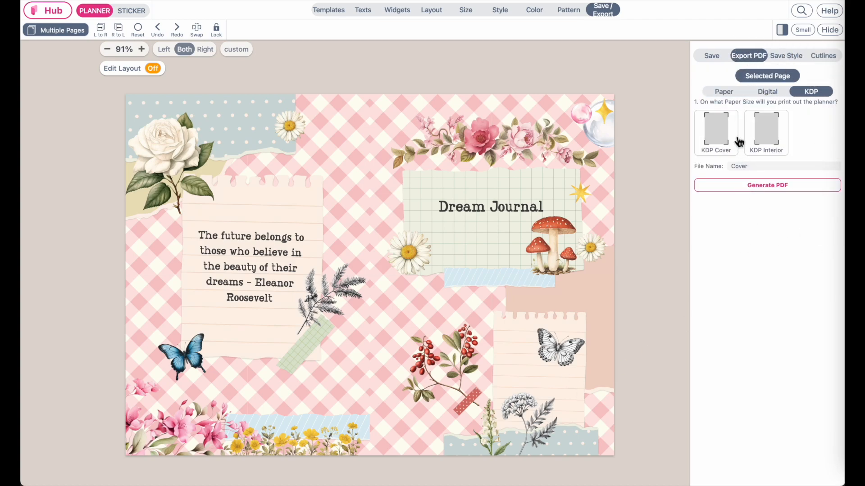
click(721, 137)
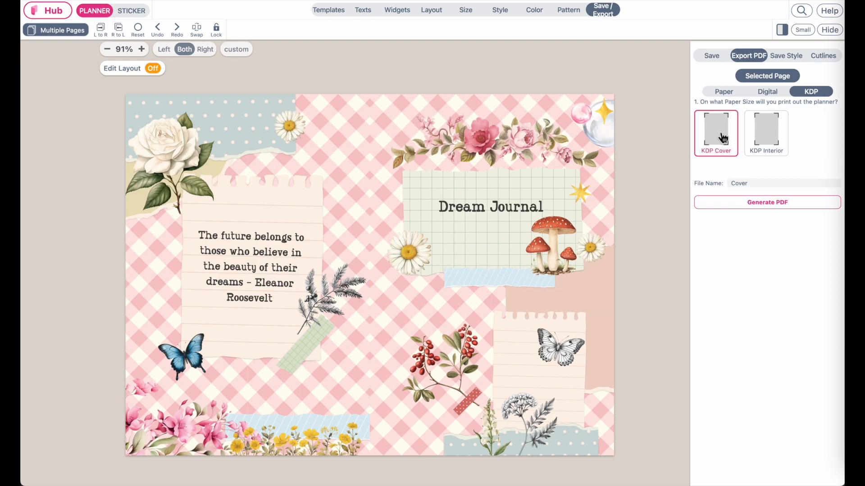
click(769, 209)
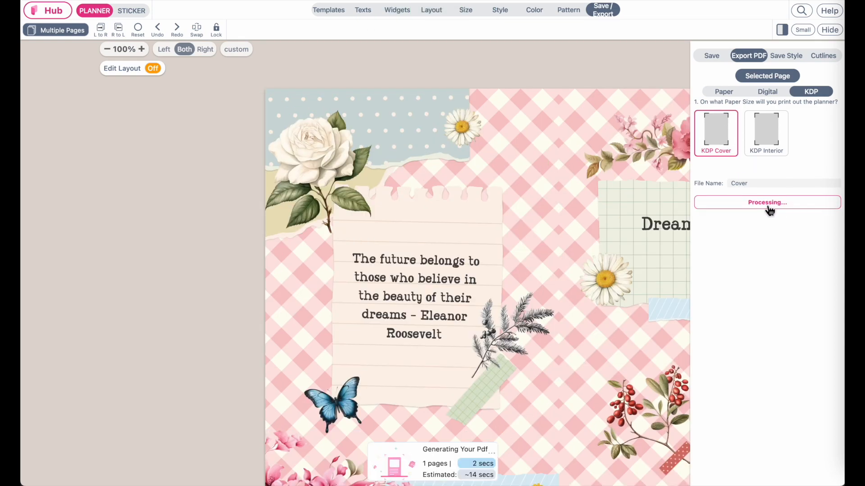
click(445, 428)
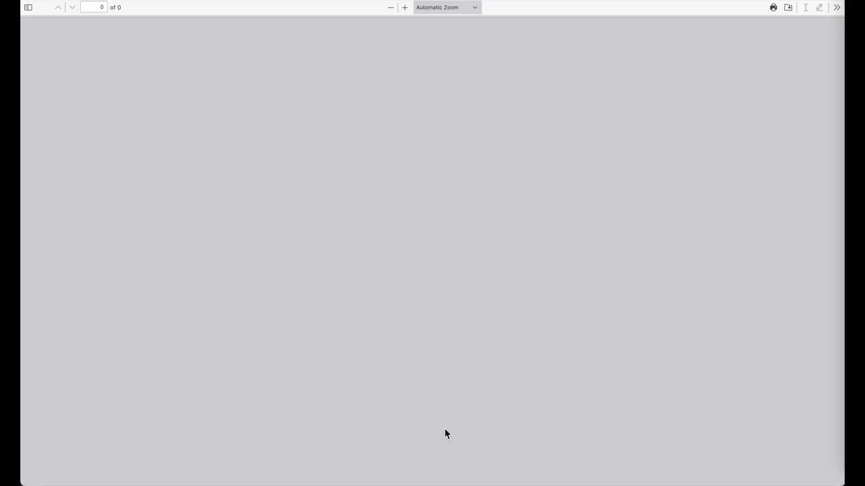
Review both pages of the generated cover PDF and save it to Downloads as "COVER DREAM JOURNAL"
scroll(434, 303, down, 8)
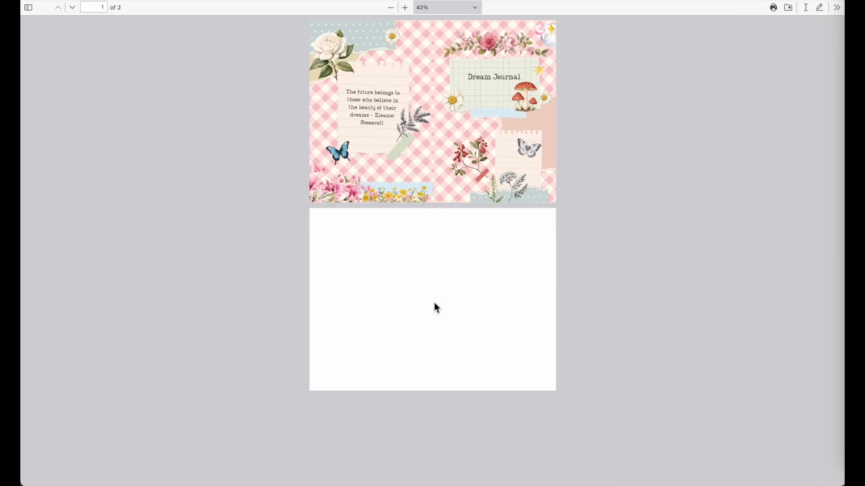
scroll(434, 303, up, 5)
scroll(434, 303, up, 3)
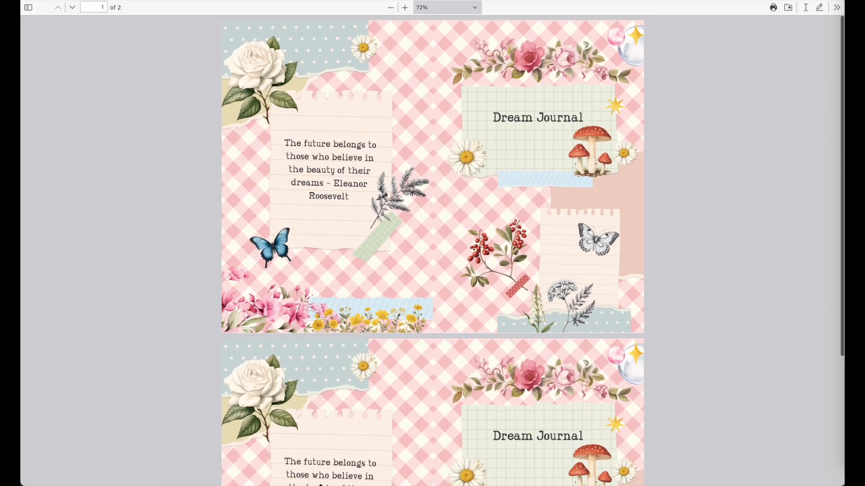
scroll(451, 225, down, 5)
scroll(406, 203, up, 5)
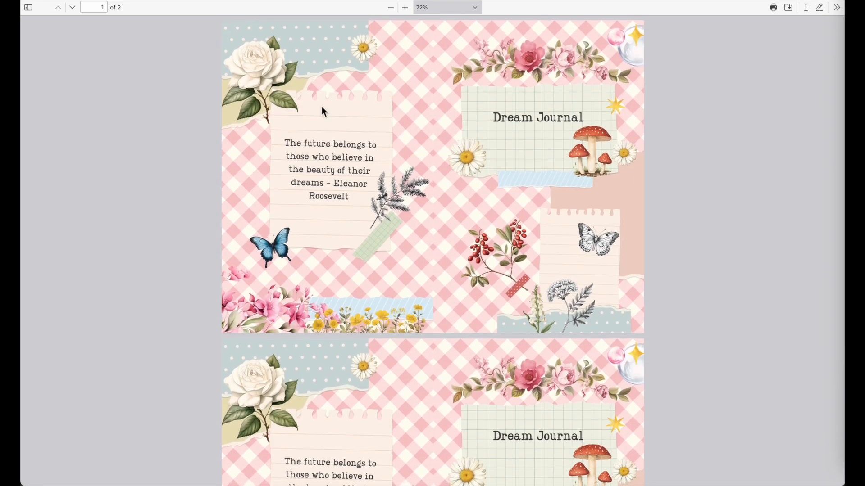
scroll(322, 106, down, 4)
scroll(361, 102, up, 5)
key(super+s)
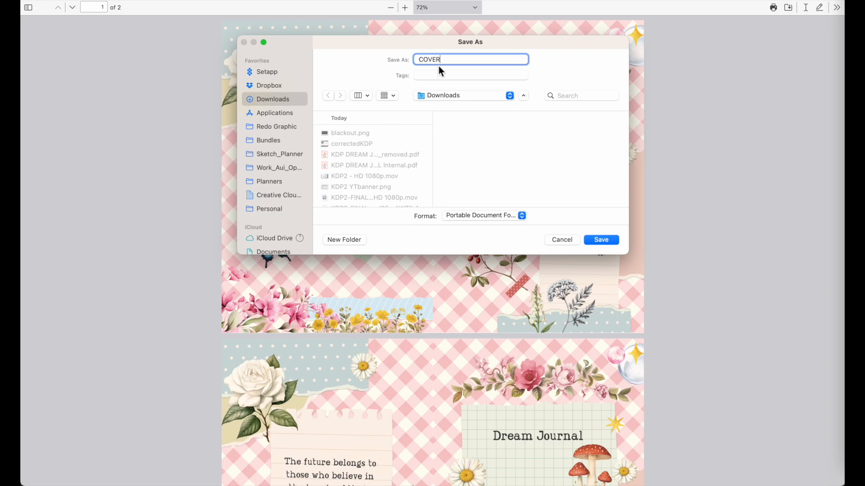
text(COVER DREAM JOURNAL)
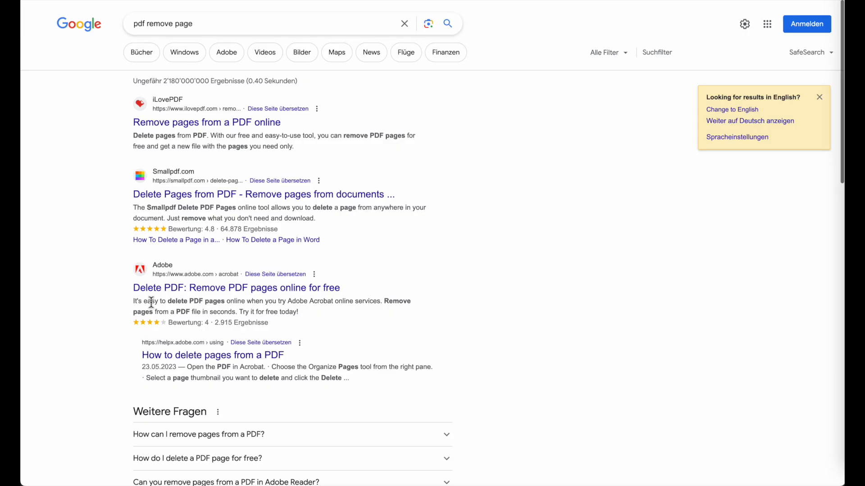
Open iLovePDF's tool for removing PDF pages from the search results and load COVER DREAM JOURNAL.pdf from Downloads
click(193, 124)
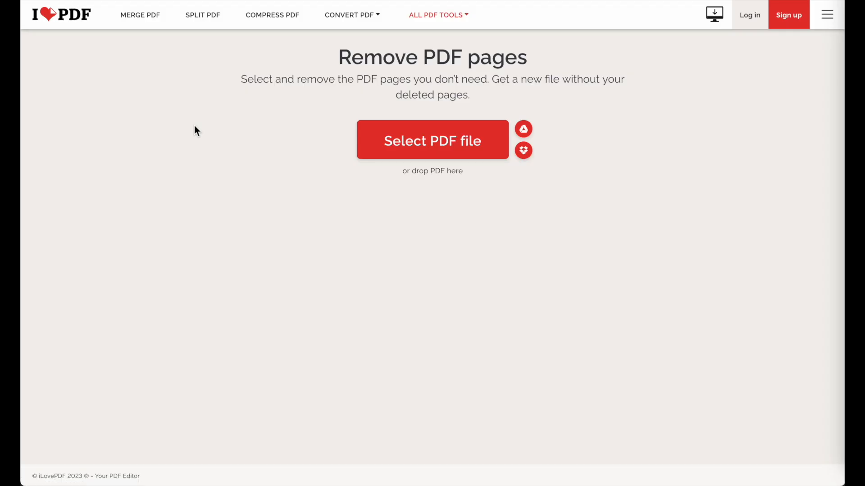
click(458, 142)
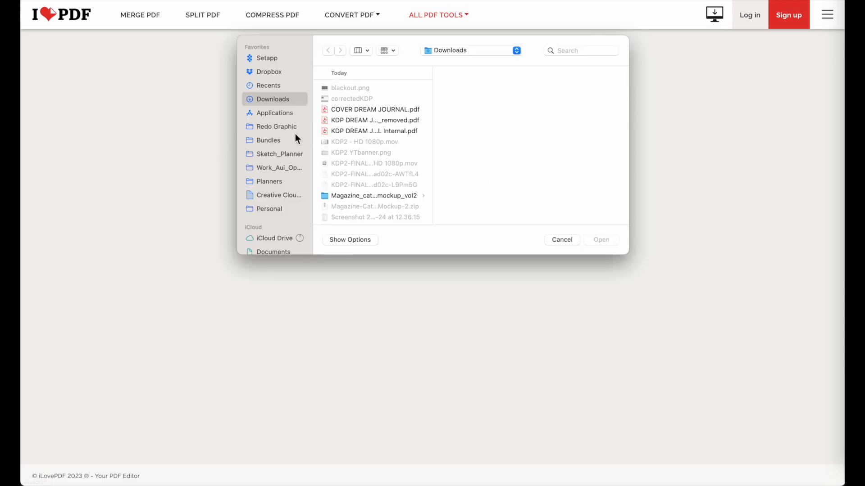
click(351, 110)
click(607, 241)
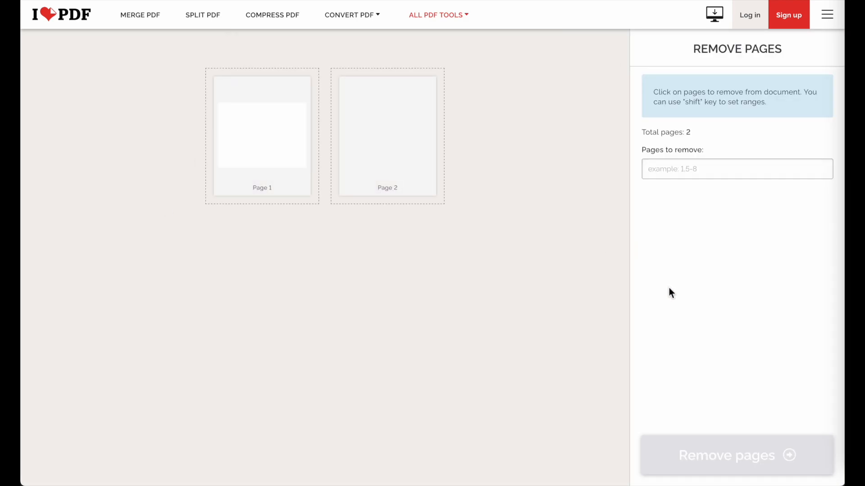
Mark only the duplicate page 2 for removal, remove it from the cover PDF, and download the resulting file
click(287, 147)
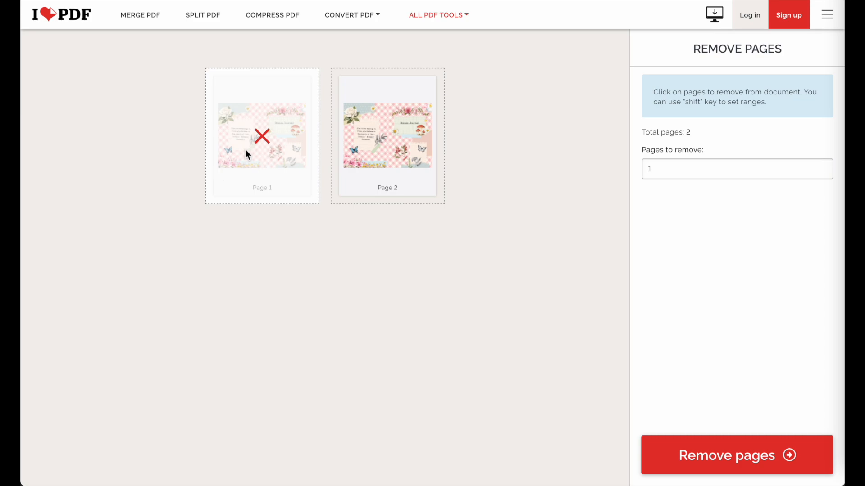
click(416, 200)
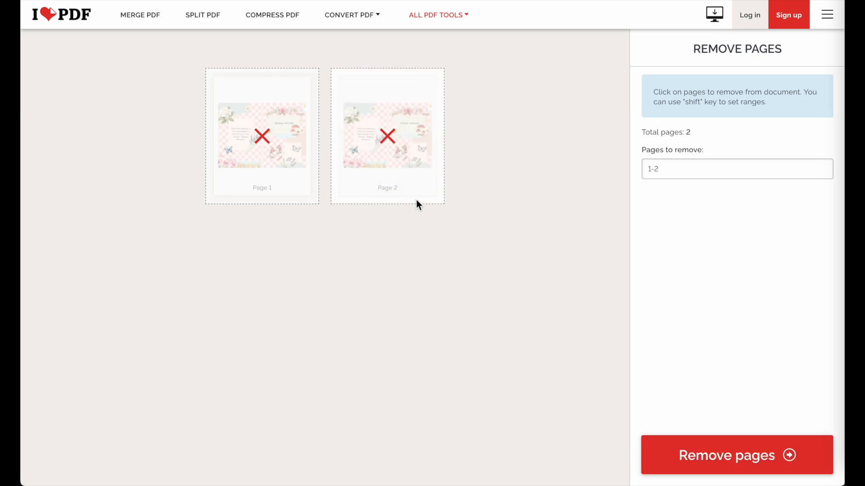
click(263, 136)
click(744, 455)
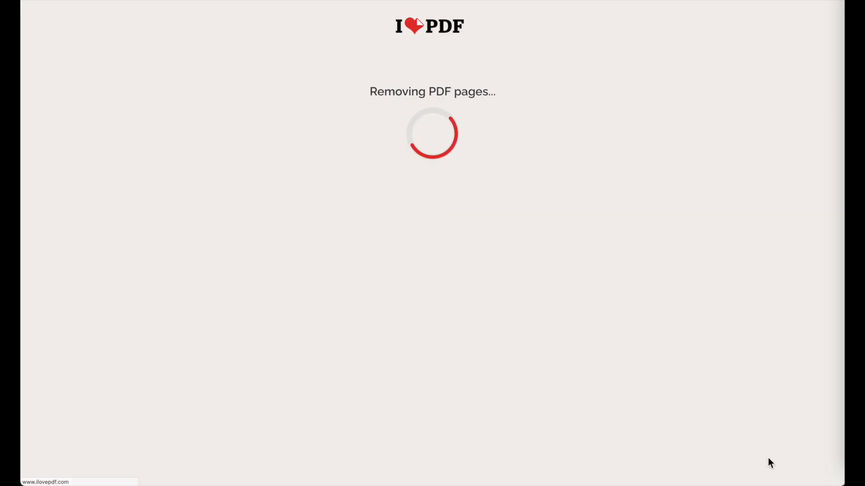
click(430, 103)
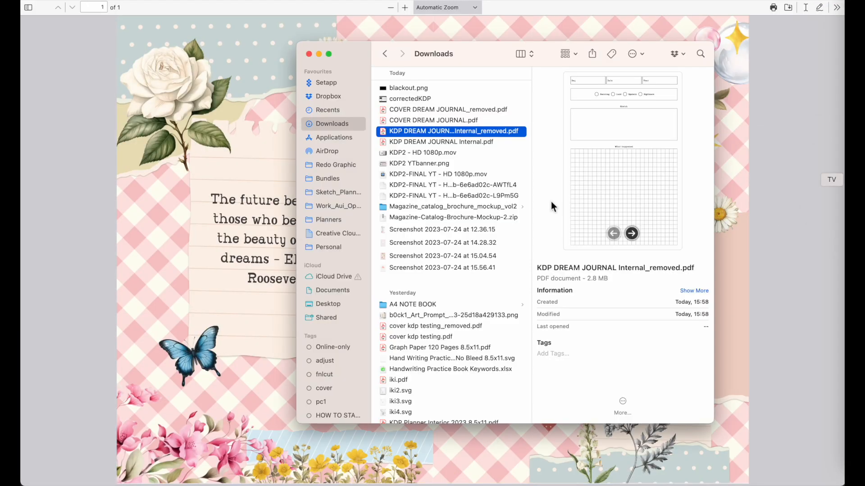
Preview COVER DREAM JOURNAL_removed.pdf in the Downloads folder to check the cover spread, and close the preview
click(457, 119)
click(455, 109)
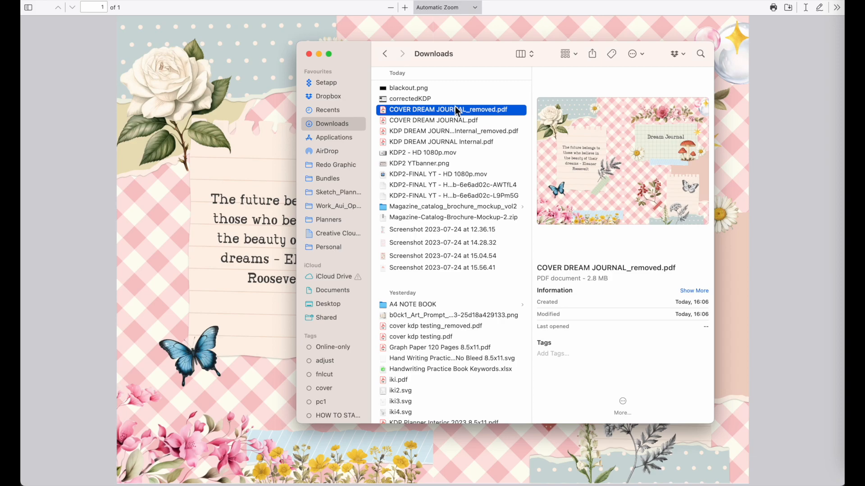
key(space)
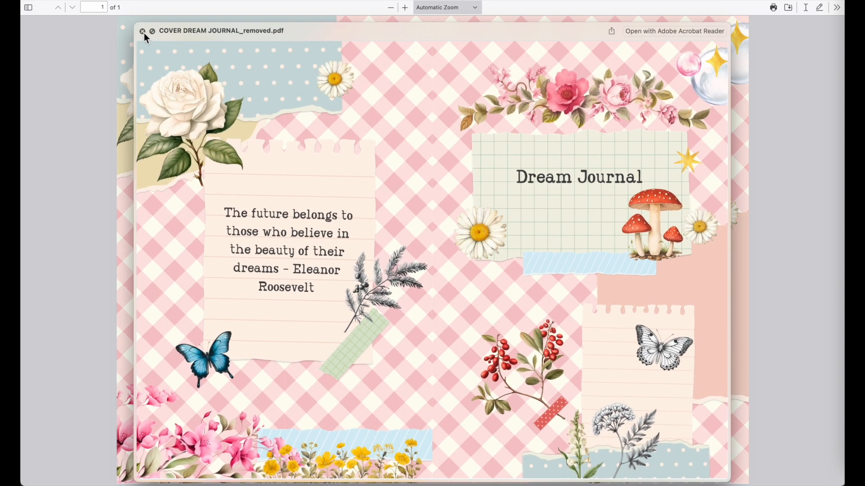
click(143, 31)
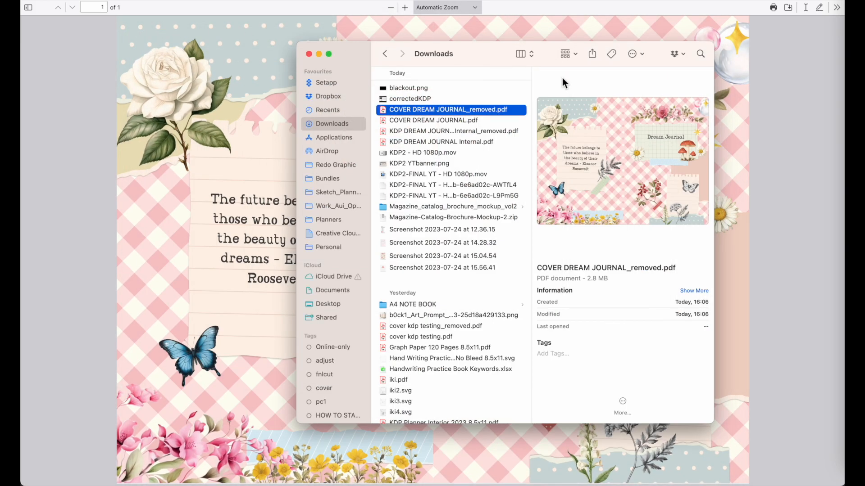
Open the trimmed interior file "KDP DREAM JOURNAL Internal_removed.pdf" in Adobe Acrobat Reader and look through its pages
double_click(465, 109)
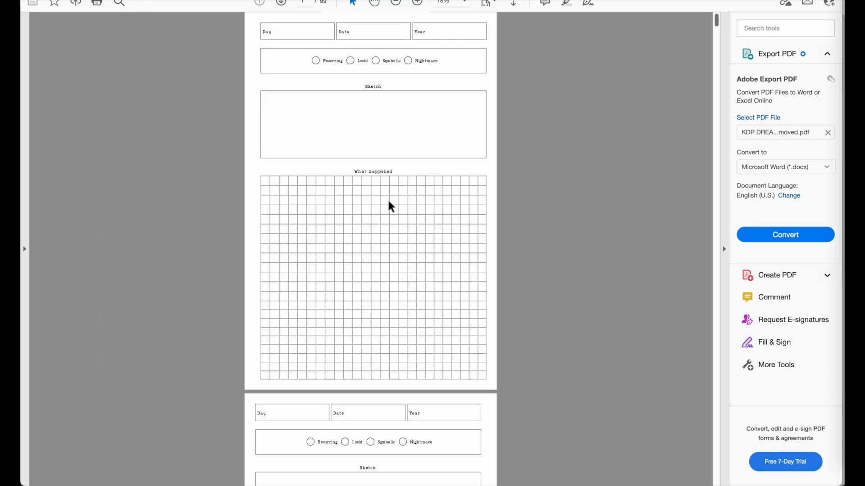
scroll(391, 206, down, 15)
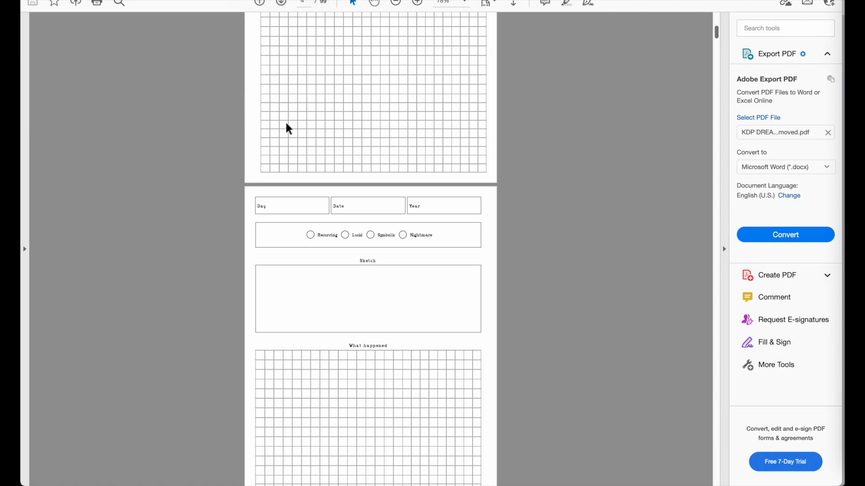
scroll(286, 127, down, 12)
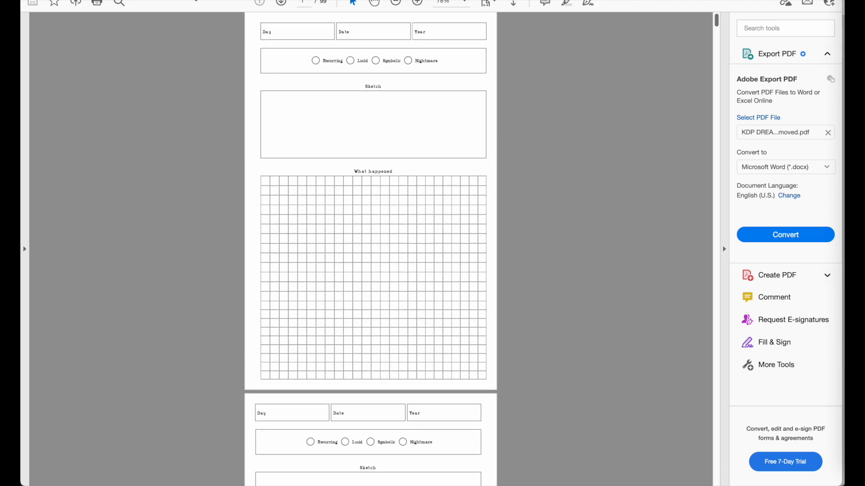